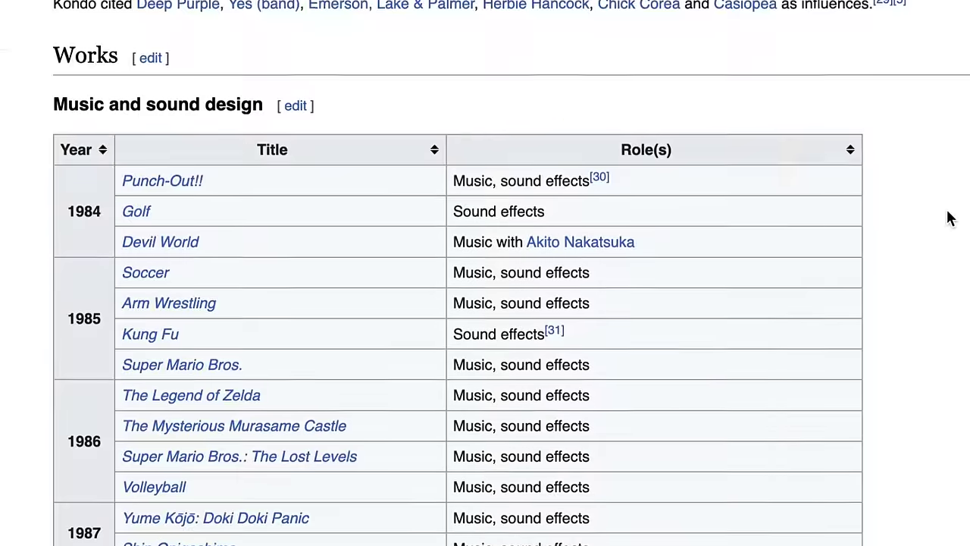
- Scroll past the Music and sound design table to the 2003–2006 Executive and supporting roles titles
{"action": "scroll", "coordinate": [950, 219], "scroll_direction": "down", "scroll_amount": 6}
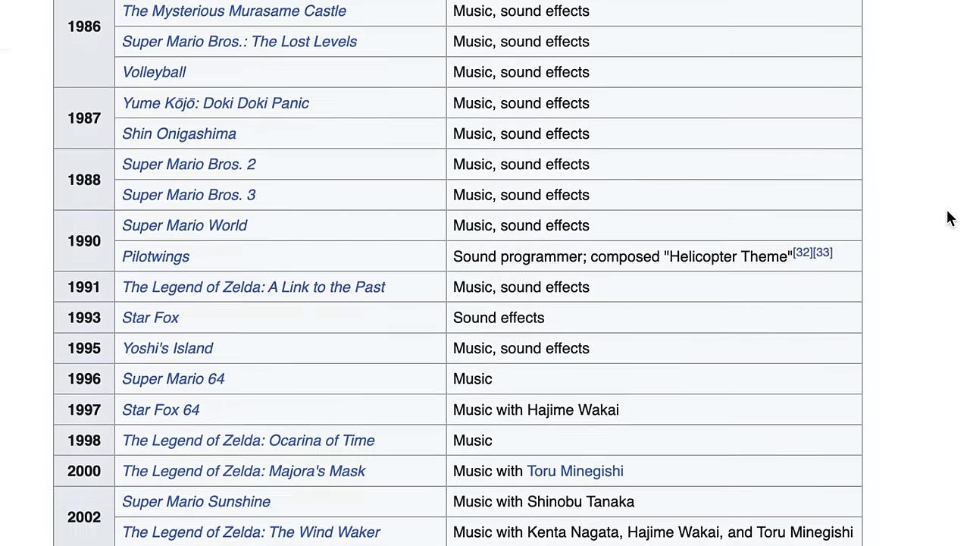
{"action": "scroll", "coordinate": [950, 218], "scroll_direction": "down", "scroll_amount": 5}
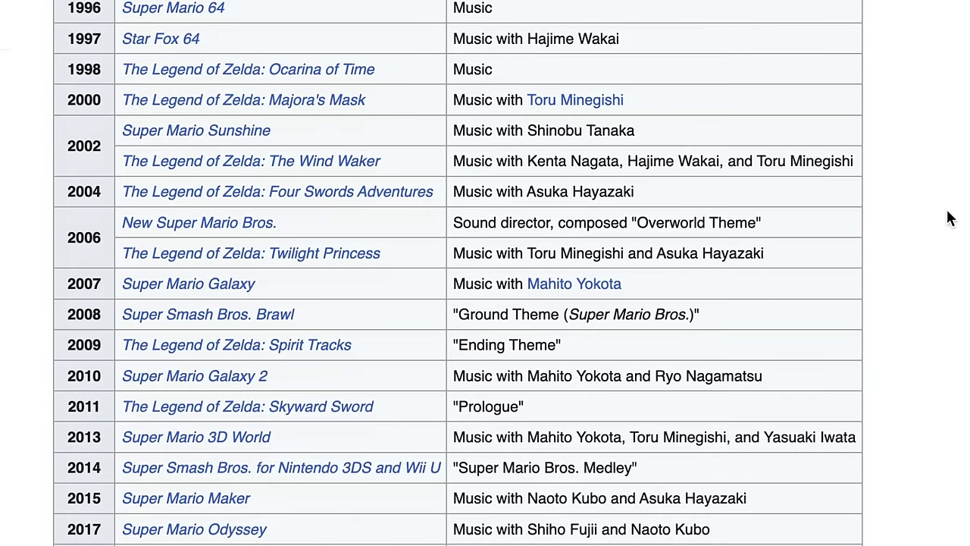
{"action": "scroll", "coordinate": [950, 218], "scroll_direction": "down", "scroll_amount": 8}
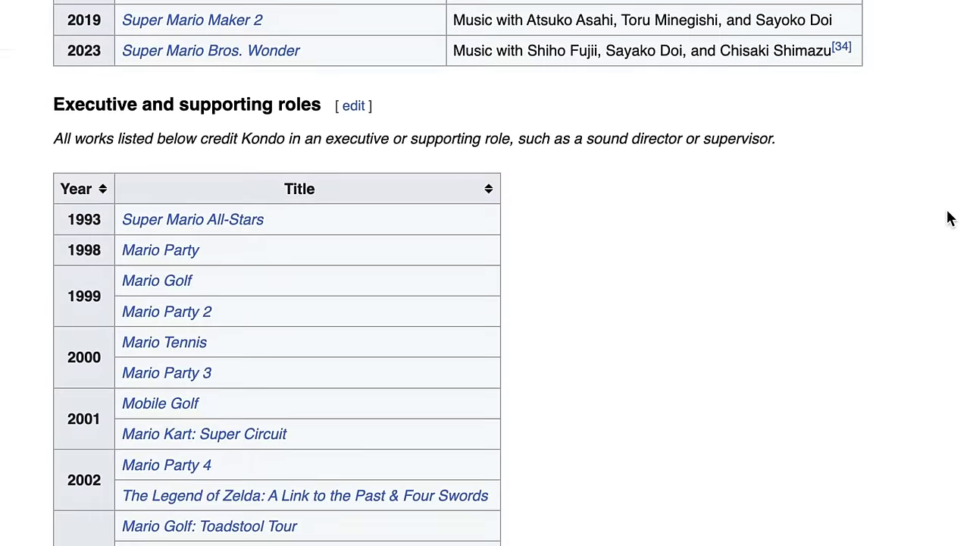
{"action": "scroll", "coordinate": [950, 218], "scroll_direction": "down", "scroll_amount": 7}
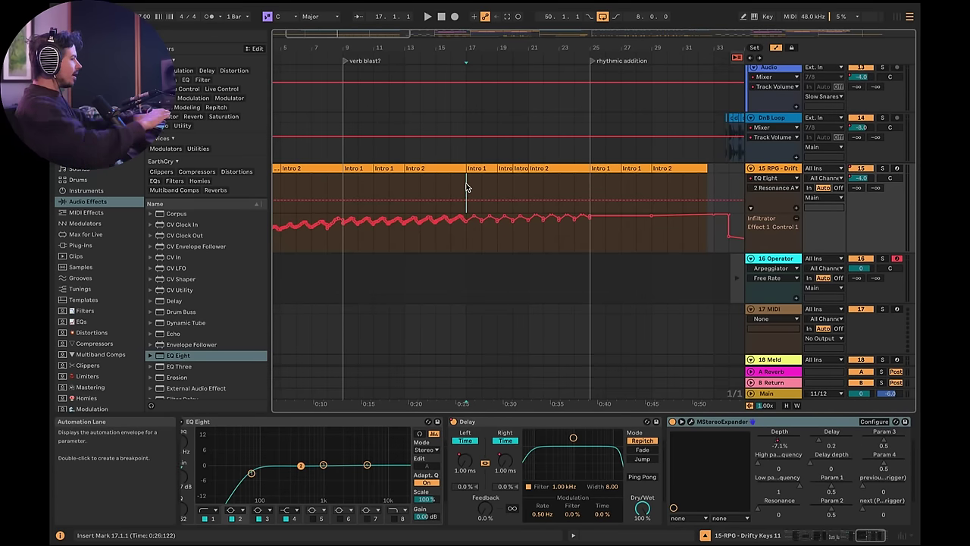
- Play a stretch of the arrangement, then stop playback
{"action": "key", "text": "space"}
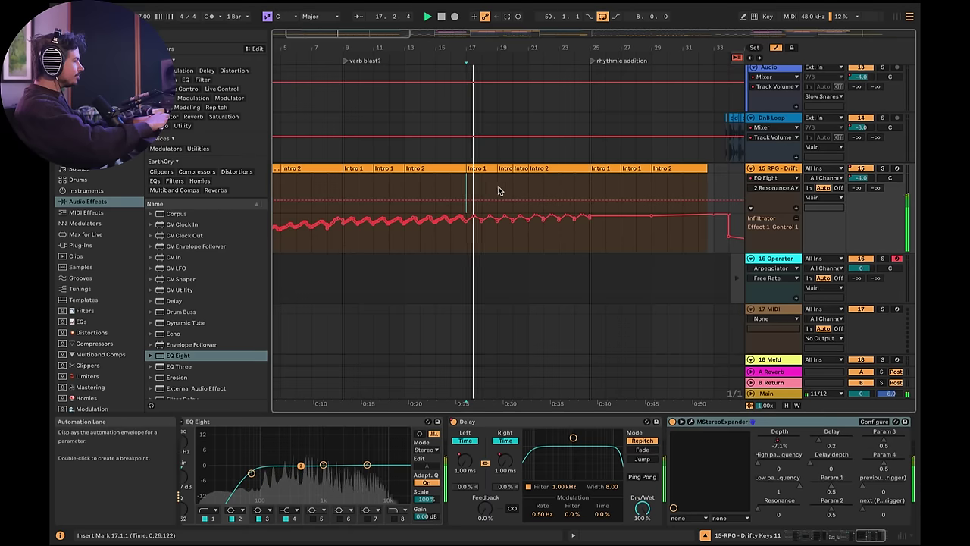
{"action": "scroll", "coordinate": [509, 195], "scroll_direction": "down", "scroll_amount": 1}
{"action": "scroll", "coordinate": [509, 195], "scroll_direction": "up", "scroll_amount": 2}
{"action": "scroll", "coordinate": [508, 195], "scroll_direction": "down", "scroll_amount": 2}
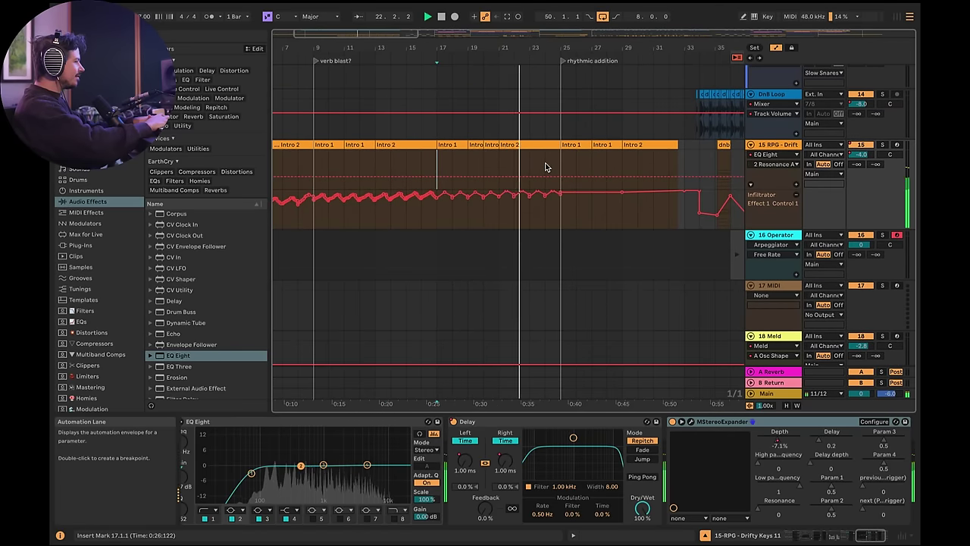
{"action": "key", "text": "space"}
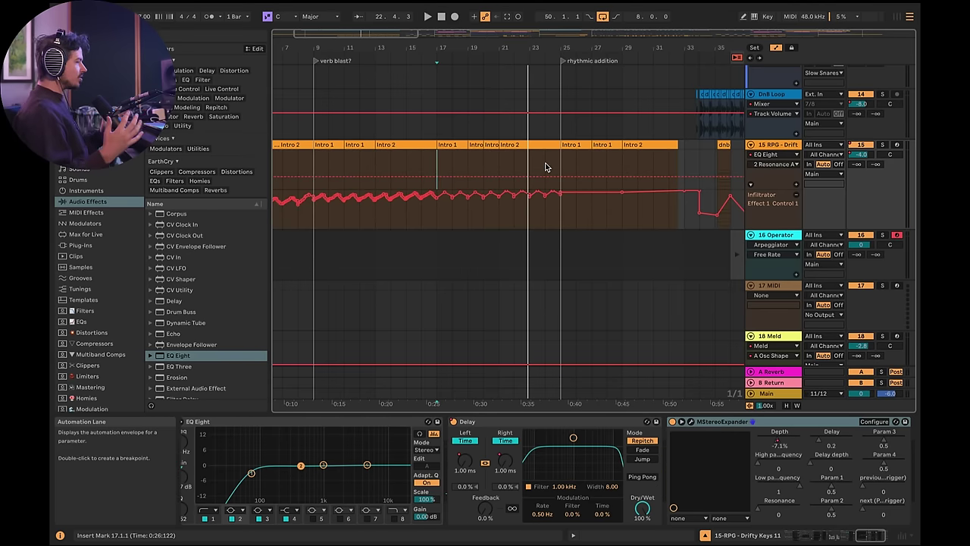
- Open the Intro 1 clip's notes in the editor, enlarging then shrinking the editor area
{"action": "double_click", "coordinate": [454, 167]}
{"action": "left_click_drag", "start_coordinate": [444, 397], "coordinate": [433, 66]}
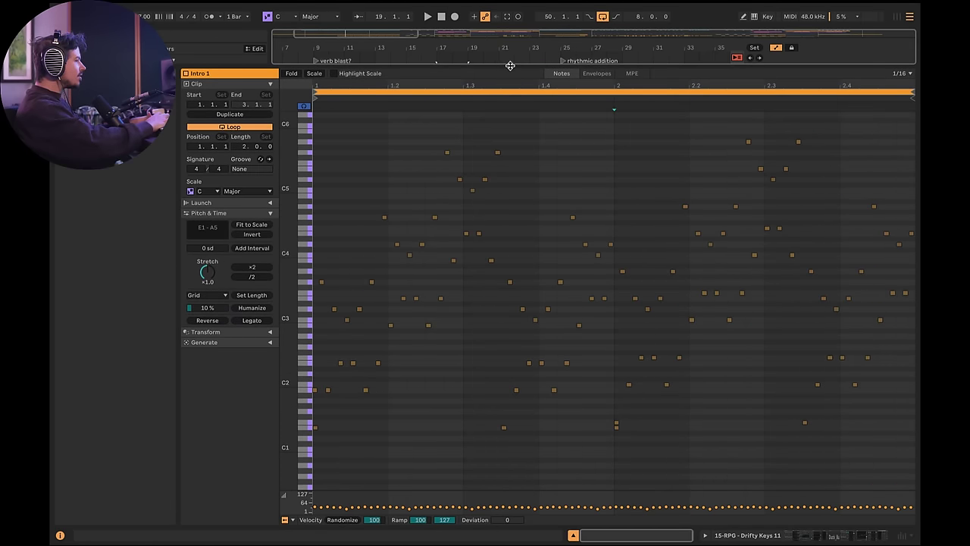
{"action": "left_click_drag", "start_coordinate": [510, 66], "coordinate": [510, 336]}
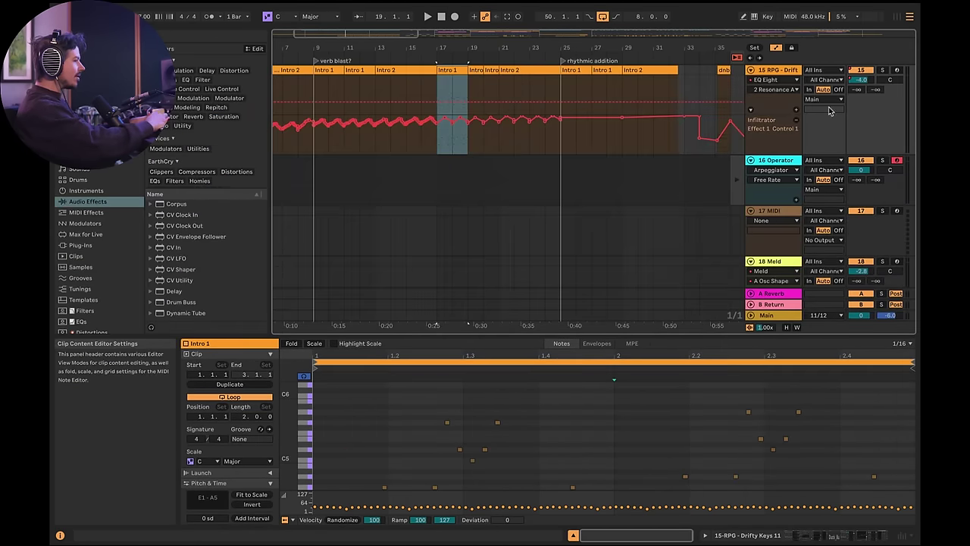
- In Session View, open the ORIGINAL clip in an enlarged note editor and launch it
{"action": "left_click", "coordinate": [900, 20]}
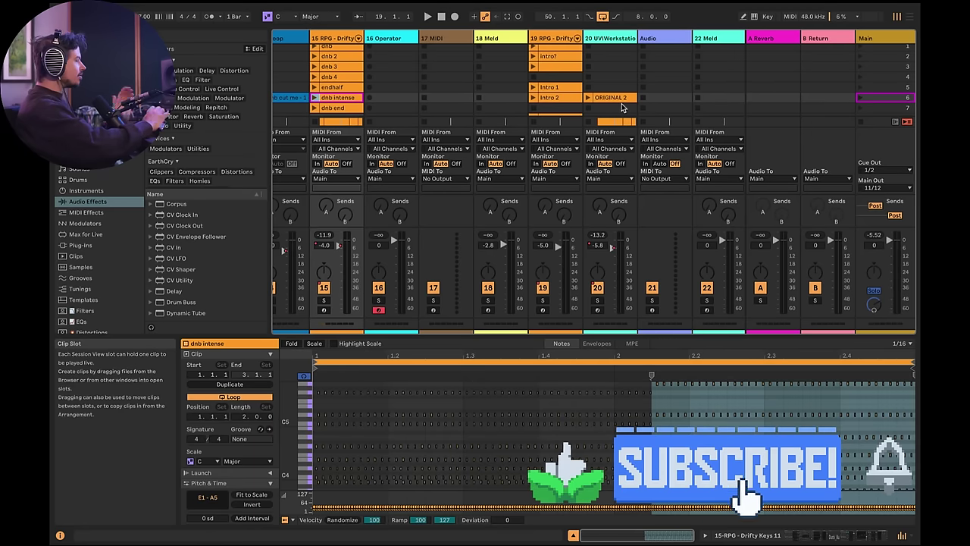
{"action": "scroll", "coordinate": [447, 99], "scroll_direction": "left", "scroll_amount": 3}
{"action": "scroll", "coordinate": [447, 99], "scroll_direction": "down", "scroll_amount": 2}
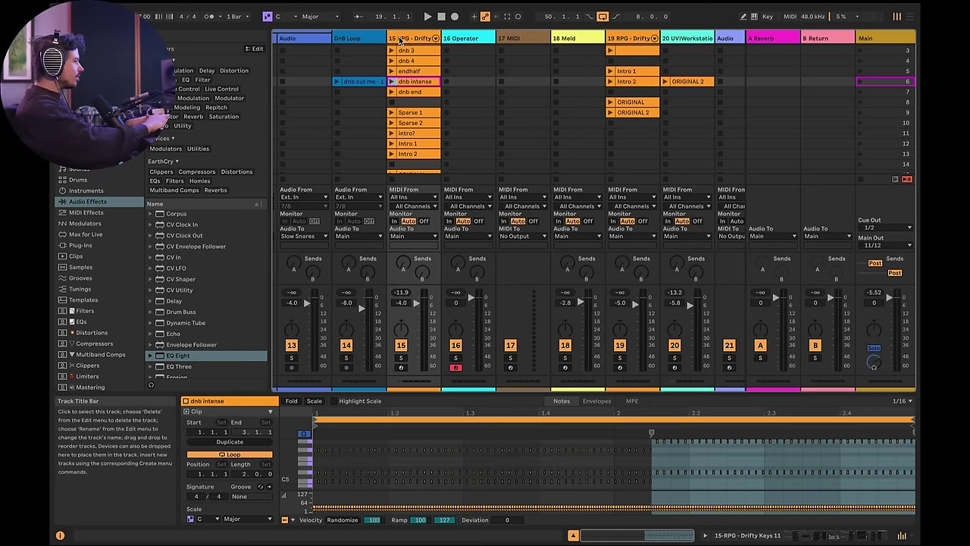
{"action": "scroll", "coordinate": [421, 77], "scroll_direction": "down", "scroll_amount": 4}
{"action": "scroll", "coordinate": [419, 99], "scroll_direction": "left", "scroll_amount": 2}
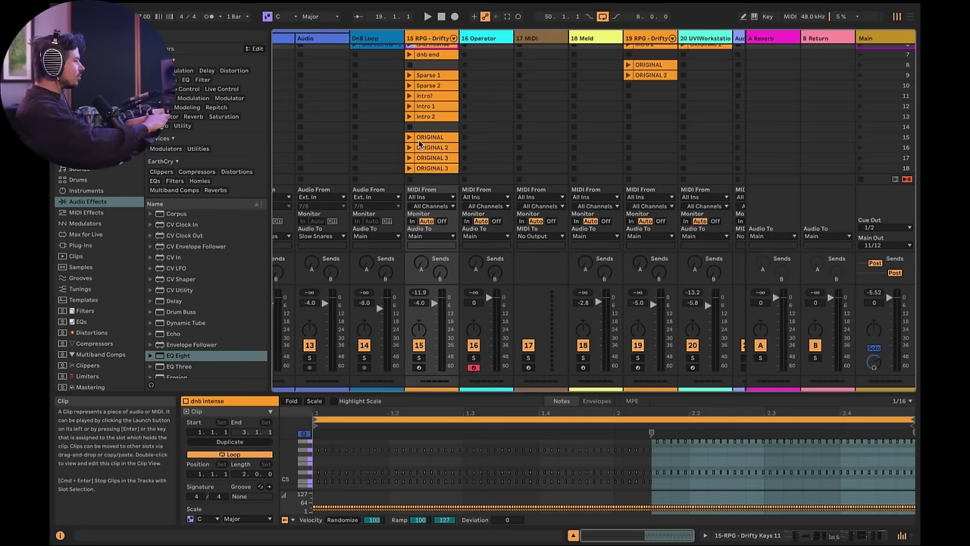
{"action": "left_click", "coordinate": [421, 139]}
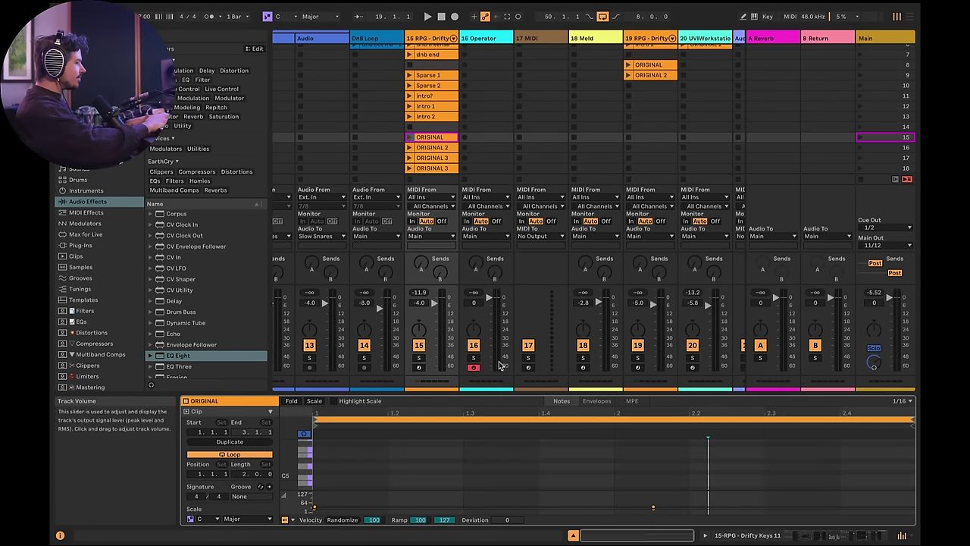
{"action": "left_click_drag", "start_coordinate": [502, 391], "coordinate": [494, 126]}
{"action": "left_click", "coordinate": [410, 84]}
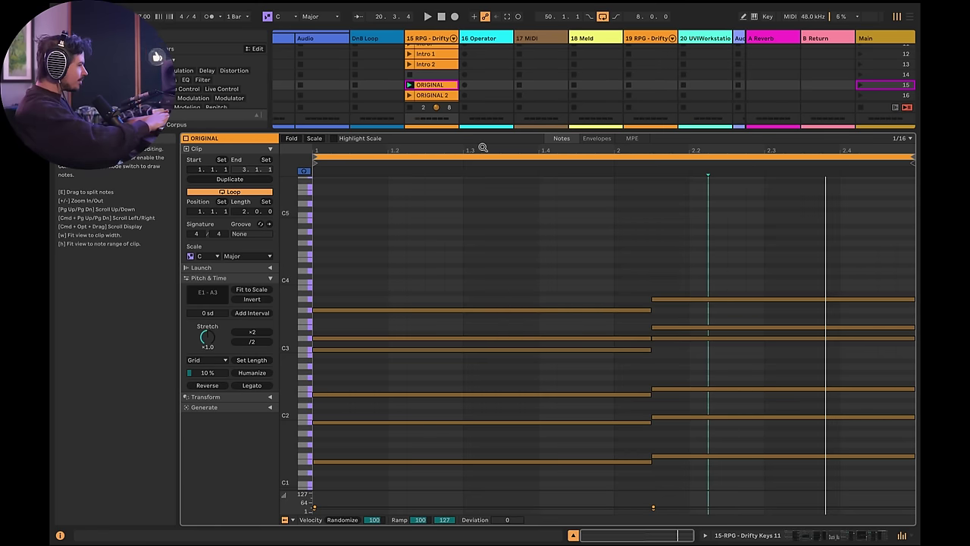
- In the arrangement, shorten the loop region starting at bar 58
{"action": "left_click", "coordinate": [910, 18]}
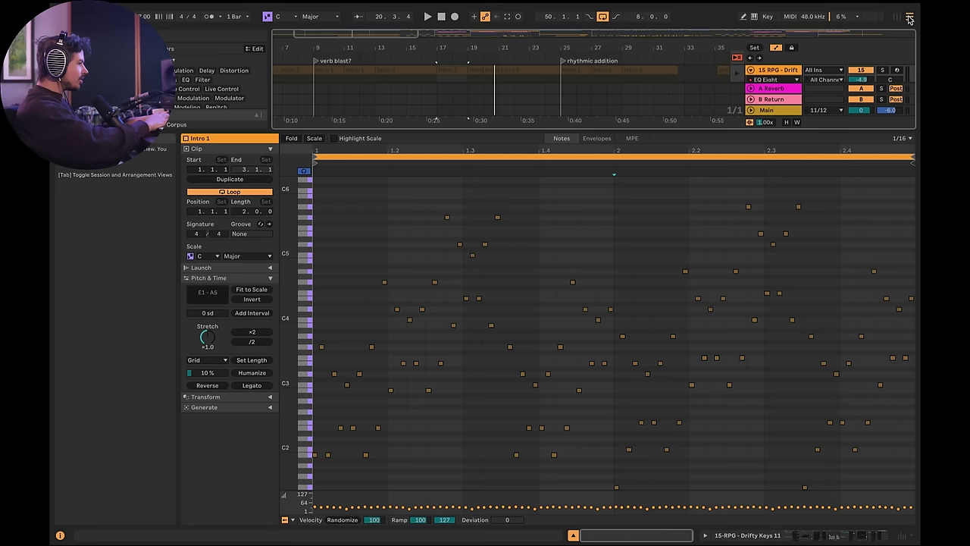
{"action": "left_click_drag", "start_coordinate": [719, 131], "coordinate": [718, 241]}
{"action": "scroll", "coordinate": [739, 151], "scroll_direction": "up", "scroll_amount": 10}
{"action": "scroll", "coordinate": [610, 96], "scroll_direction": "right", "scroll_amount": 10}
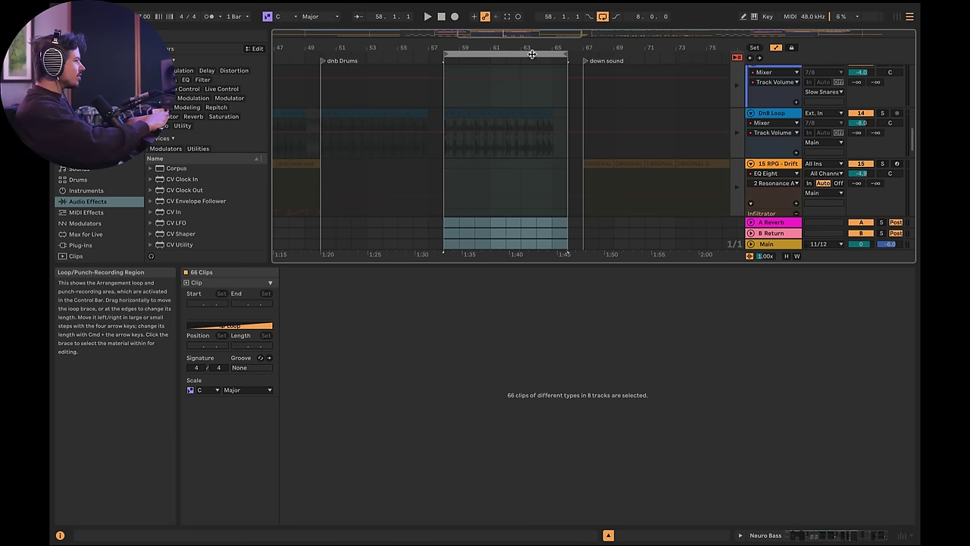
{"action": "left_click_drag", "start_coordinate": [564, 53], "coordinate": [475, 53]}
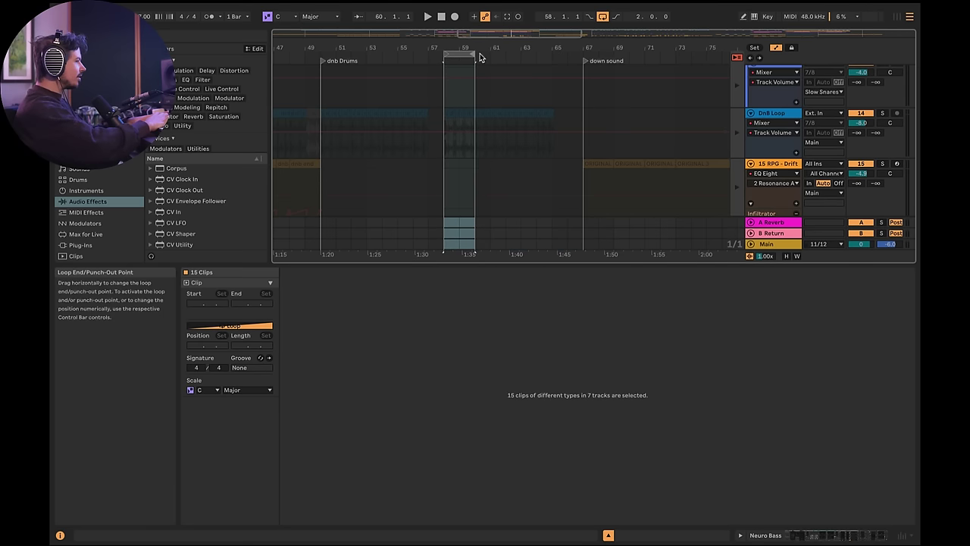
- Return the DnB Loop track to its arrangement clips and play the loop briefly
{"action": "left_click", "coordinate": [741, 134]}
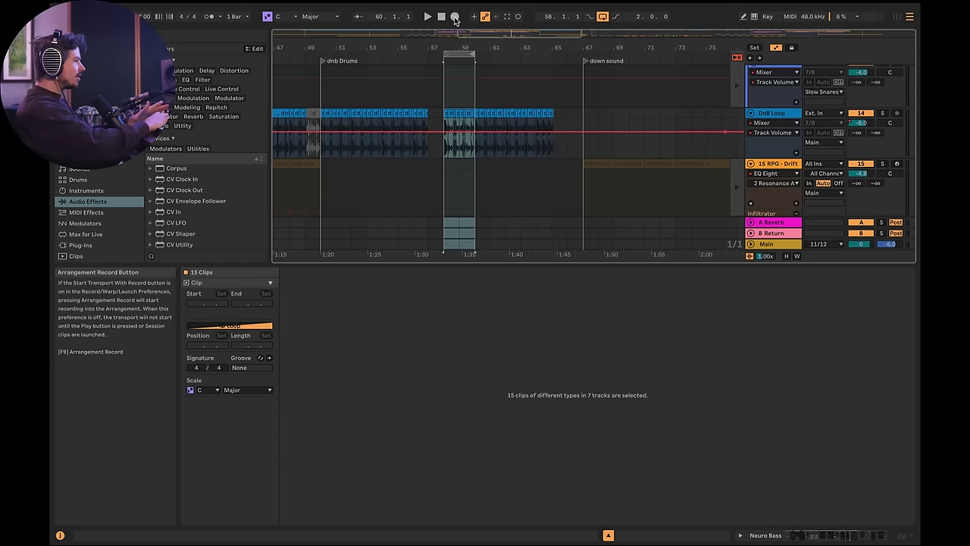
{"action": "left_click", "coordinate": [427, 17]}
{"action": "key", "text": "Tab"}
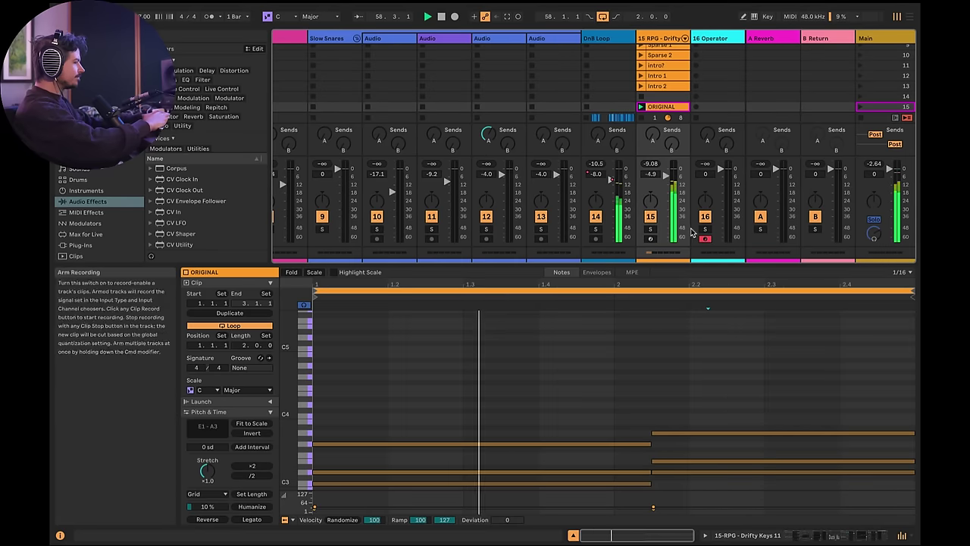
{"action": "scroll", "coordinate": [729, 367], "scroll_direction": "down", "scroll_amount": 2}
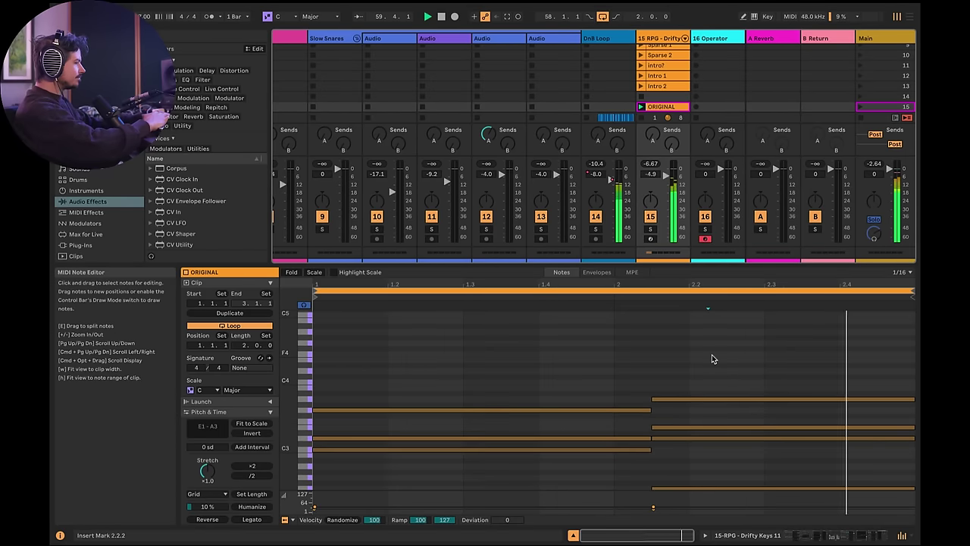
{"action": "scroll", "coordinate": [711, 354], "scroll_direction": "down", "scroll_amount": 3}
{"action": "key", "text": "space"}
- Enlarge the ORIGINAL clip's note editor beneath the session mixer
{"action": "scroll", "coordinate": [575, 145], "scroll_direction": "right", "scroll_amount": 5}
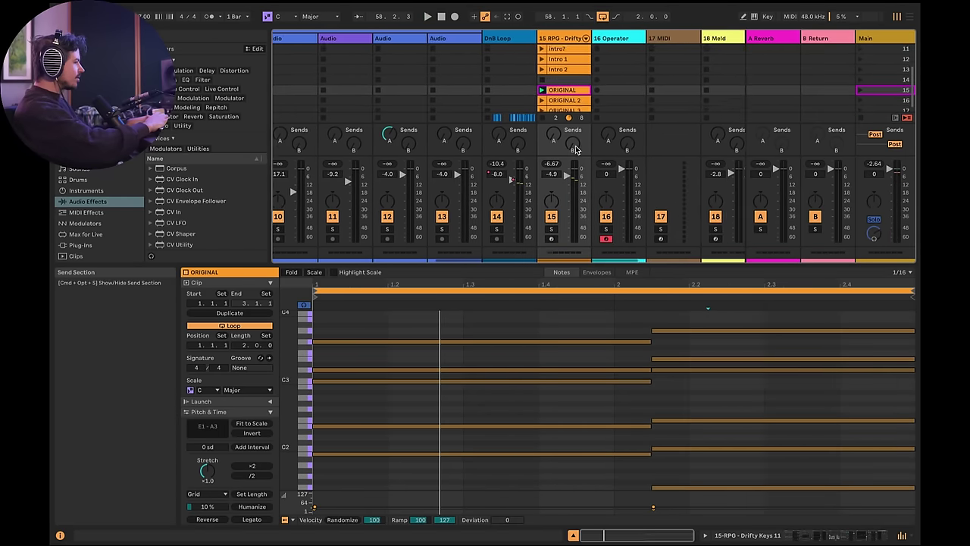
{"action": "left_click_drag", "start_coordinate": [602, 262], "coordinate": [568, 122]}
{"action": "scroll", "coordinate": [567, 346], "scroll_direction": "down", "scroll_amount": 1}
{"action": "scroll", "coordinate": [559, 218], "scroll_direction": "up", "scroll_amount": 4}
- Choose the Arpeggiate transform and select the first-bar chord notes
{"action": "left_click", "coordinate": [270, 388]}
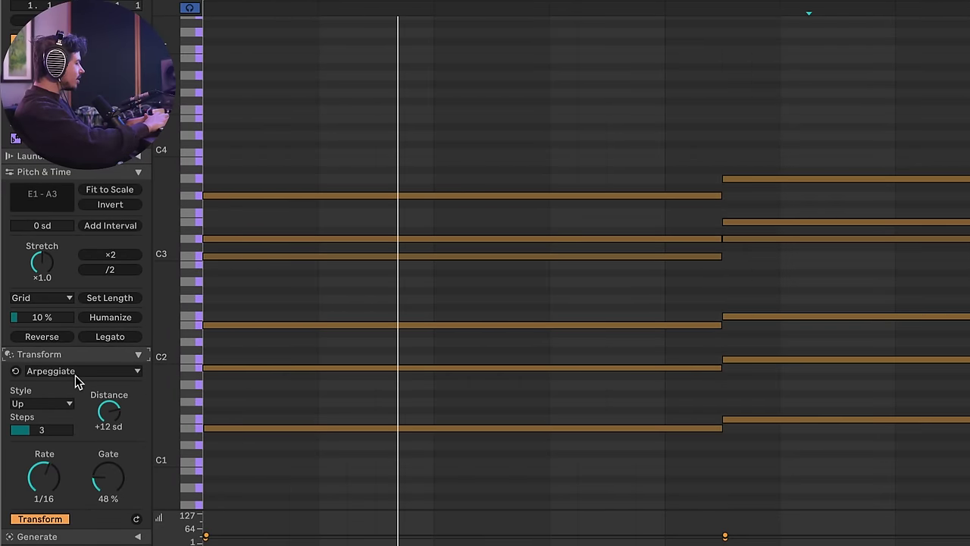
{"action": "left_click", "coordinate": [76, 372]}
{"action": "left_click", "coordinate": [76, 398]}
{"action": "left_click", "coordinate": [438, 139]}
{"action": "left_click_drag", "start_coordinate": [301, 125], "coordinate": [527, 479]}
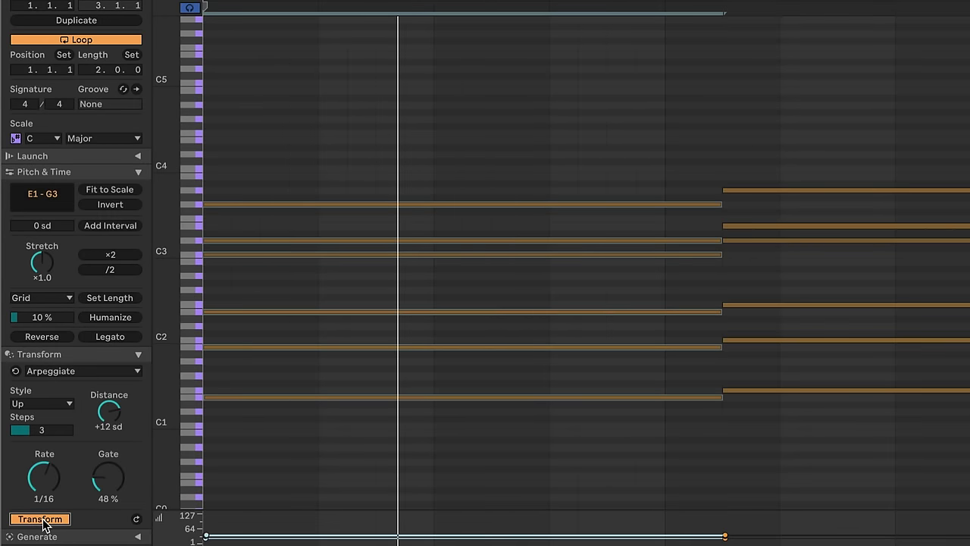
- Reduce the arpeggio Steps to 0 and reselect the first-bar chord notes
{"action": "left_click", "coordinate": [42, 519]}
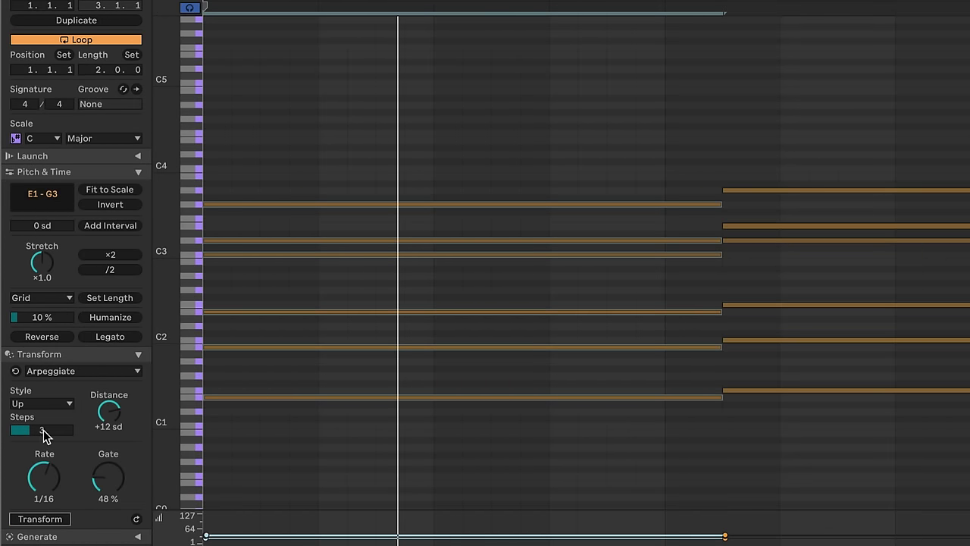
{"action": "left_click", "coordinate": [244, 136]}
{"action": "left_click_drag", "start_coordinate": [39, 432], "coordinate": [43, 436]}
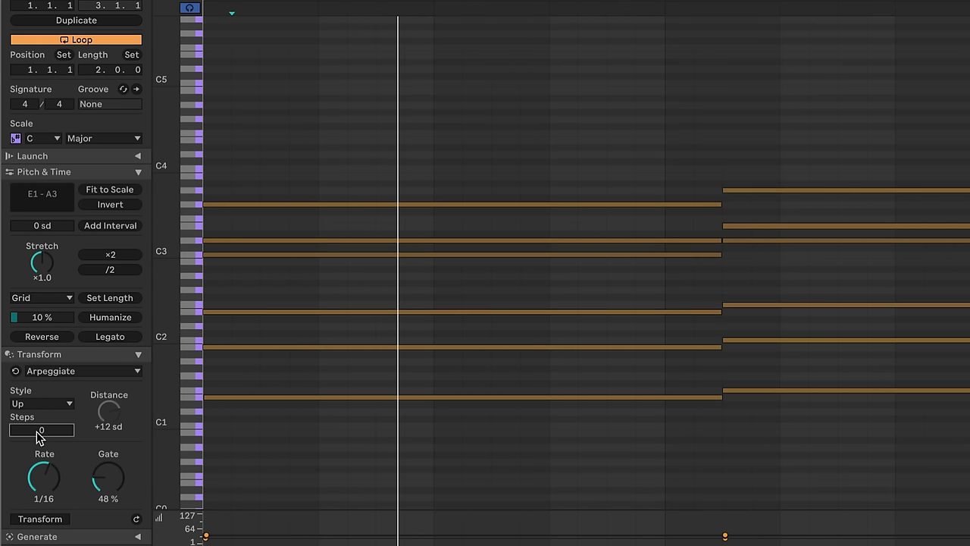
{"action": "left_click_drag", "start_coordinate": [245, 107], "coordinate": [525, 476]}
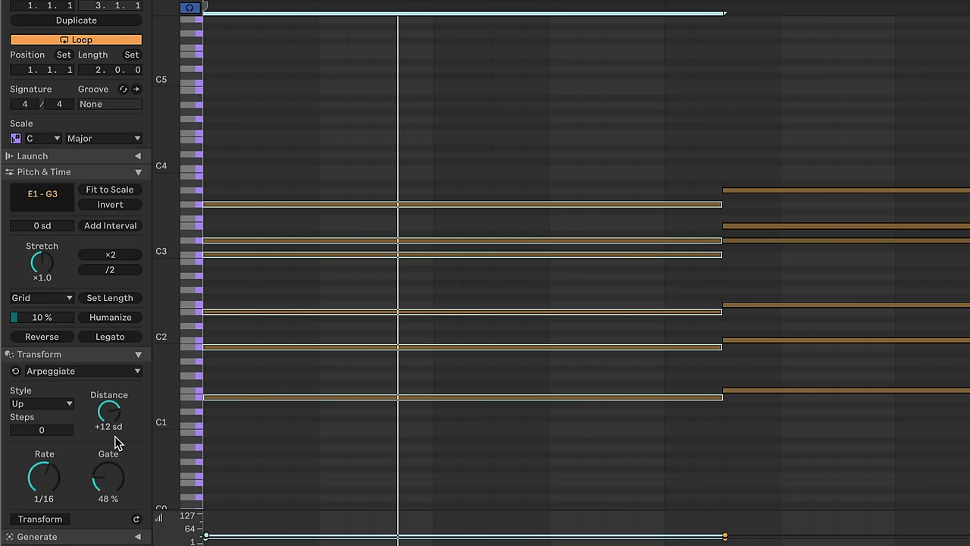
- Apply the arpeggio at 1/16, undo it, then reapply it to the first chord at 1/64
{"action": "left_click", "coordinate": [136, 519]}
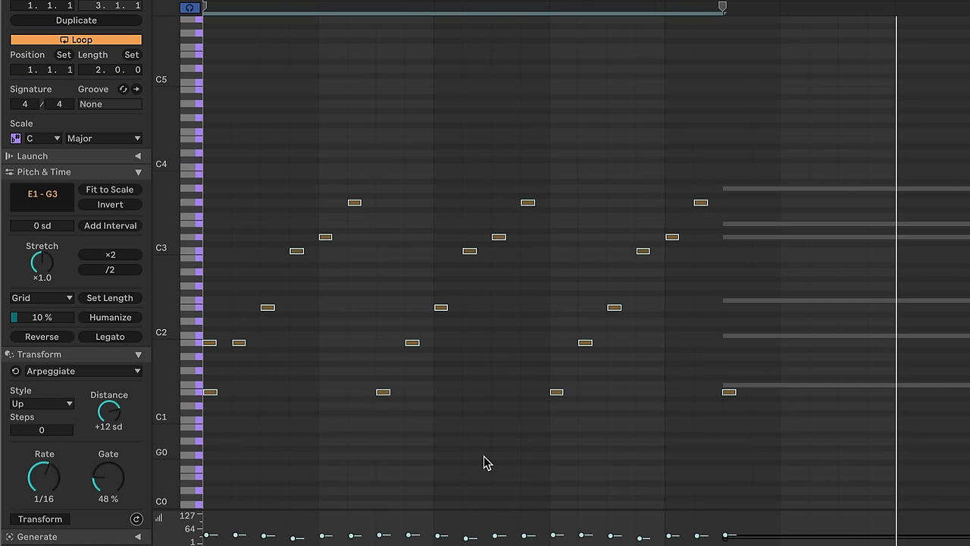
{"action": "key", "text": "ctrl+z"}
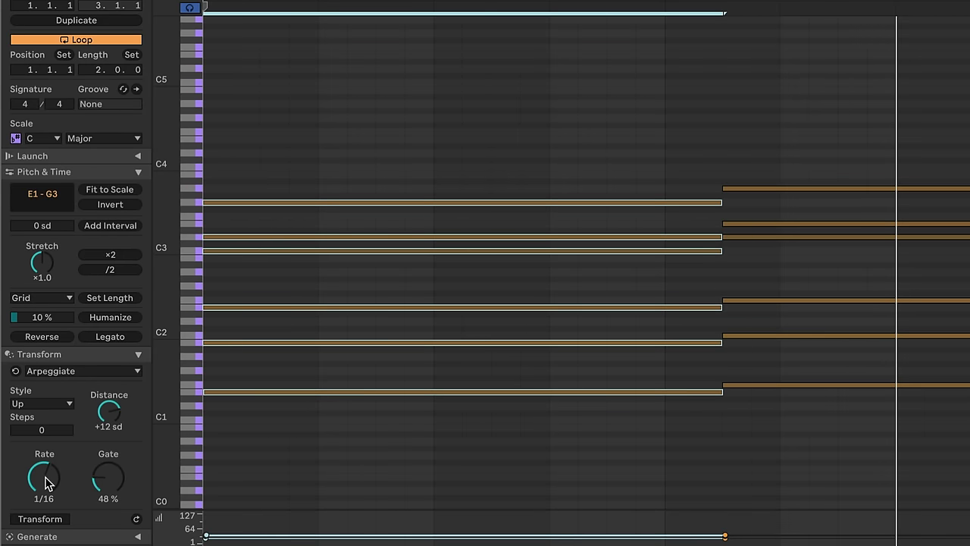
{"action": "mouse_move", "coordinate": [46, 481]}
{"action": "left_mouse_down"}
{"action": "mouse_move", "coordinate": [45, 504]}
{"action": "mouse_move", "coordinate": [45, 473]}
{"action": "left_mouse_up"}
{"action": "left_click_drag", "start_coordinate": [270, 96], "coordinate": [399, 390]}
{"action": "left_click", "coordinate": [137, 520]}
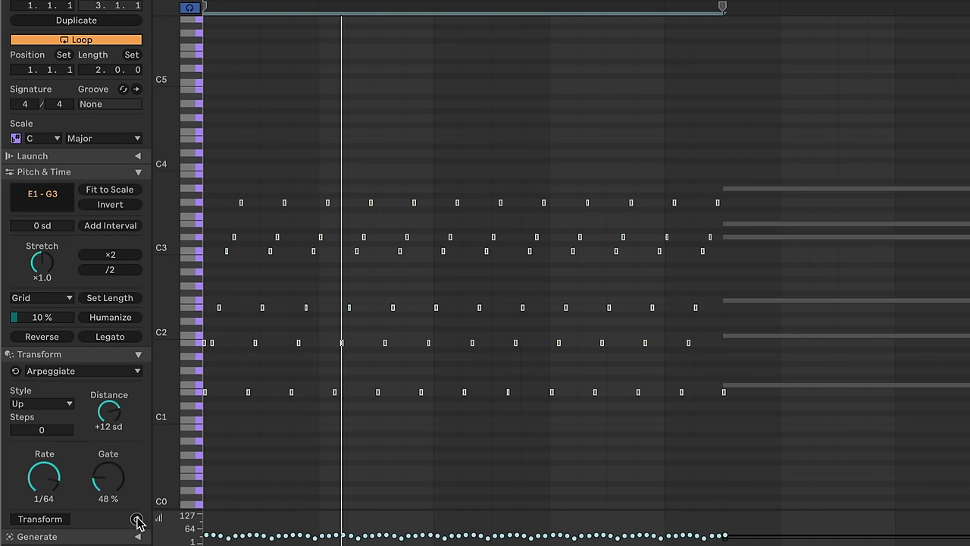
- Undo the 1/64 arpeggio, turn off scale awareness, and set arpeggio Steps to 2
{"action": "key", "text": "space"}
{"action": "key", "text": "ctrl+z"}
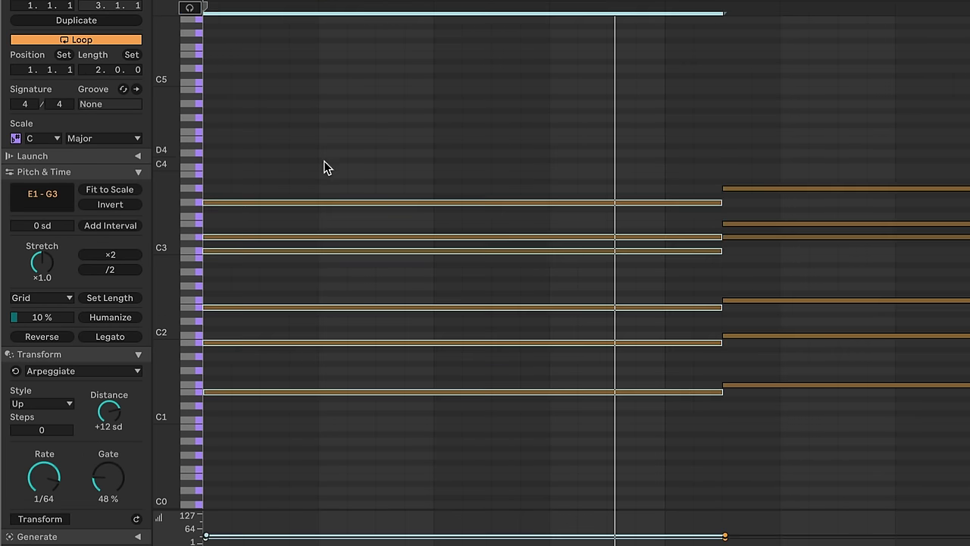
{"action": "left_click_drag", "start_coordinate": [271, 121], "coordinate": [441, 499]}
{"action": "key", "text": "k"}
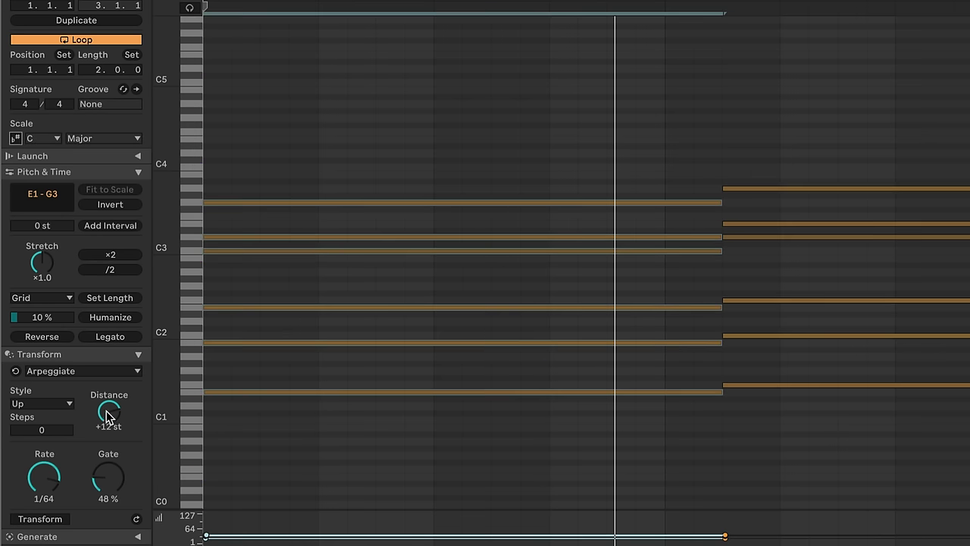
{"action": "double_click", "coordinate": [43, 429]}
{"action": "type", "text": "2"}
{"action": "left_click", "coordinate": [319, 175]}
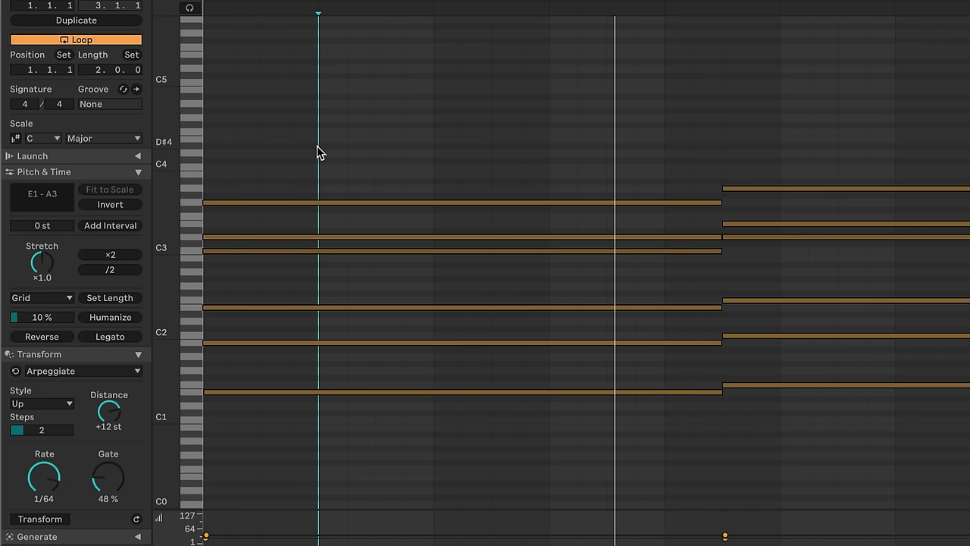
- Arpeggiate the six first-bar notes with live updating, trying rates 1/48 then 1/96
{"action": "left_click_drag", "start_coordinate": [319, 148], "coordinate": [457, 442]}
{"action": "left_click", "coordinate": [136, 521]}
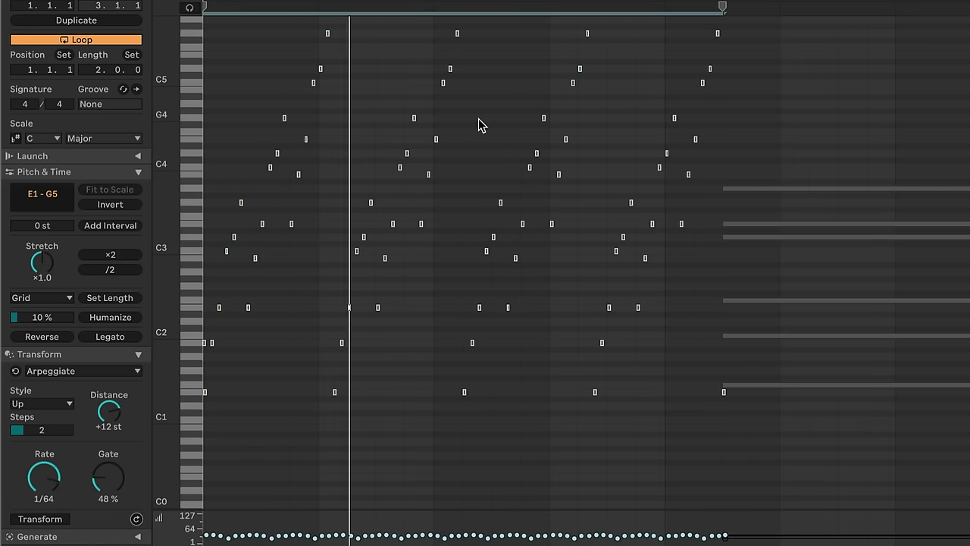
{"action": "left_click", "coordinate": [34, 520]}
{"action": "left_click", "coordinate": [45, 497]}
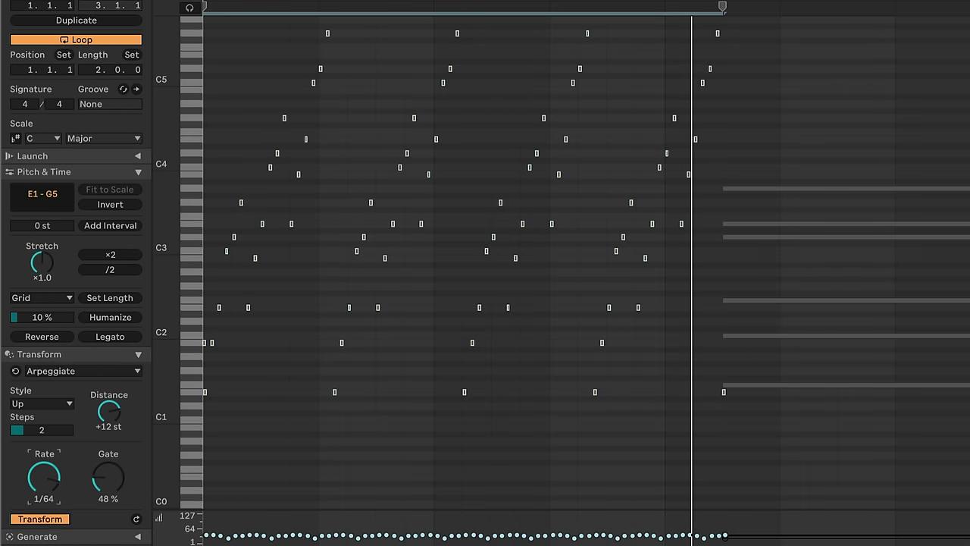
{"action": "left_click_drag", "start_coordinate": [44, 476], "coordinate": [44, 485]}
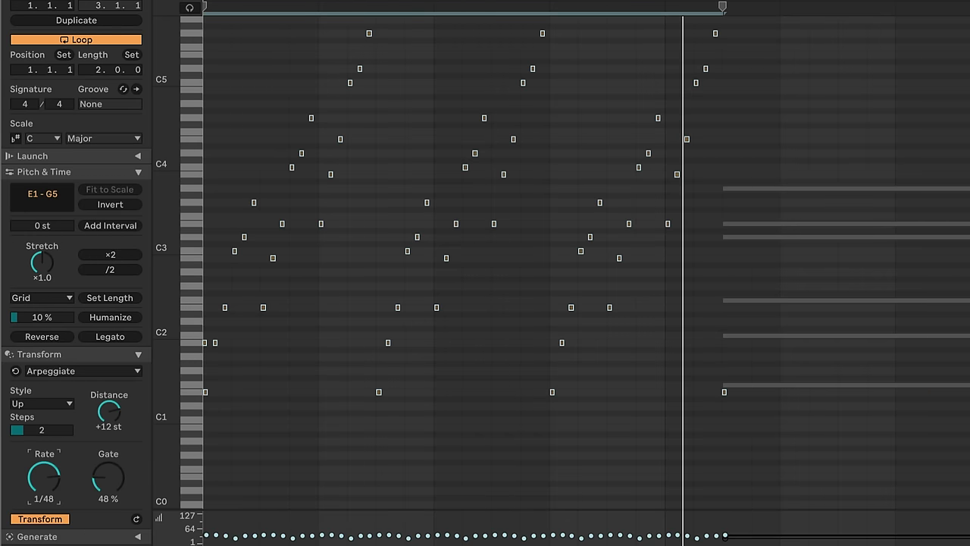
{"action": "left_click_drag", "start_coordinate": [43, 476], "coordinate": [43, 463]}
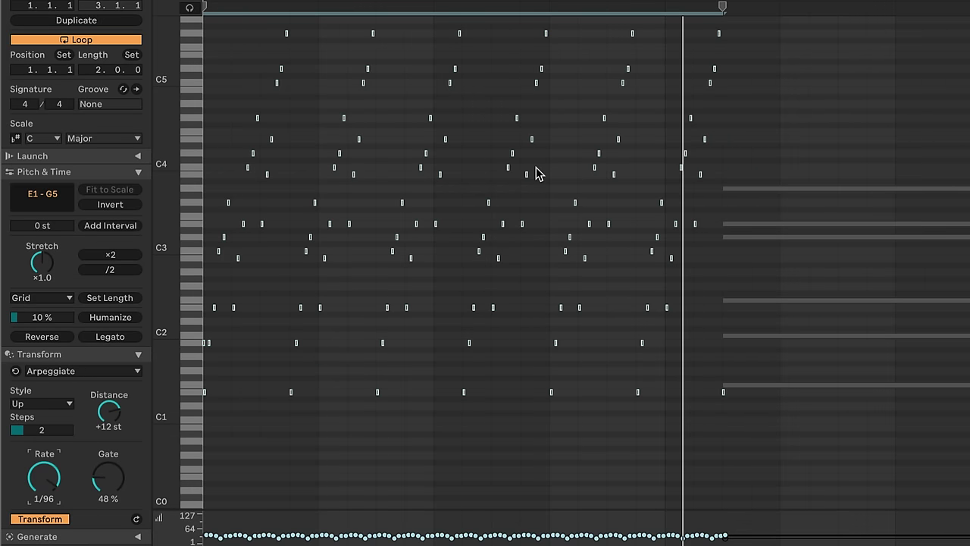
{"action": "scroll", "coordinate": [400, 231], "scroll_direction": "down", "scroll_amount": 1}
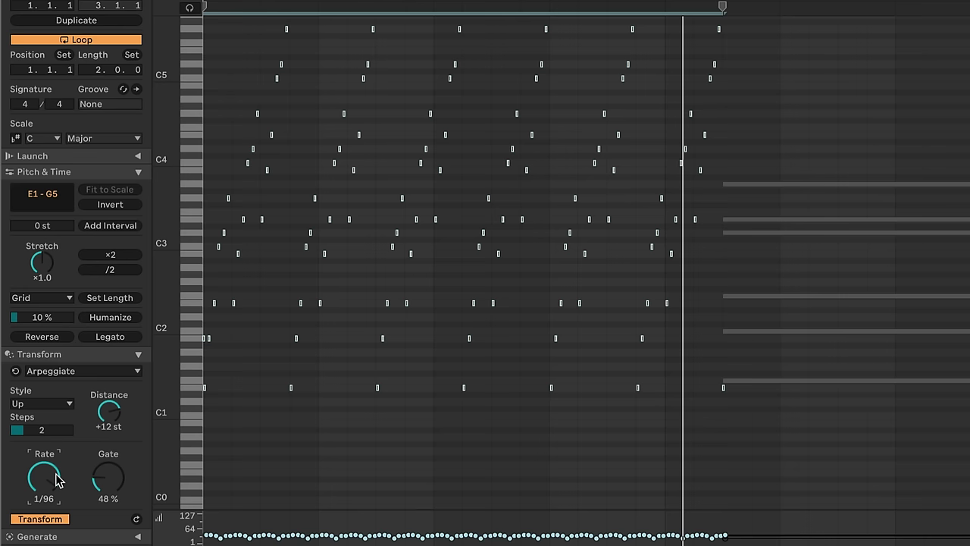
{"action": "scroll", "coordinate": [58, 480], "scroll_direction": "down", "scroll_amount": 1}
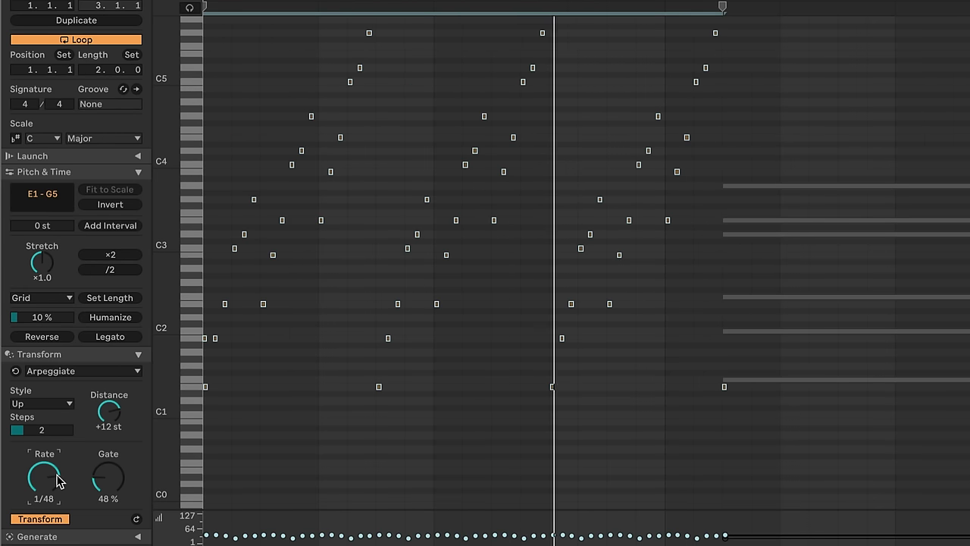
- Switch the arpeggio style to UpDown and raise the rate to 1/96
{"action": "left_click", "coordinate": [48, 403]}
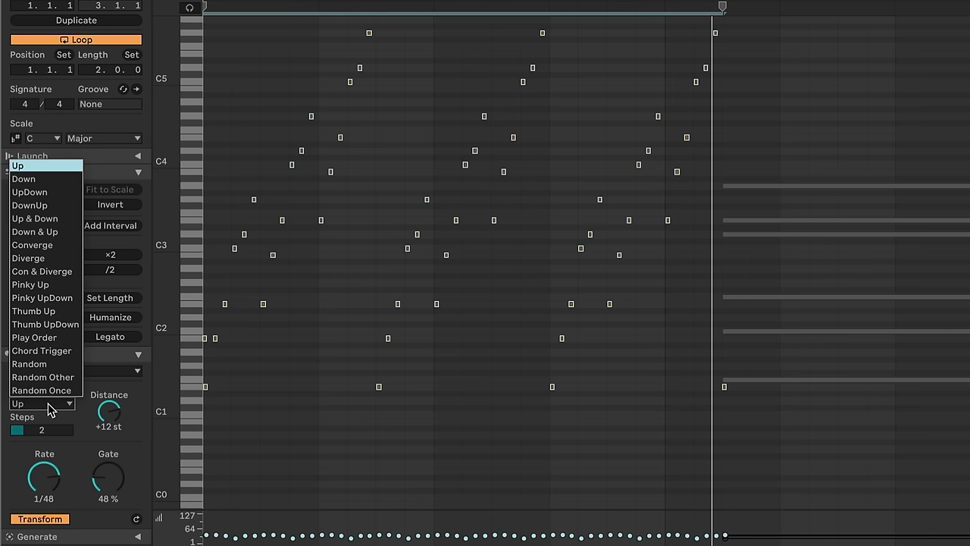
{"action": "left_click", "coordinate": [58, 192]}
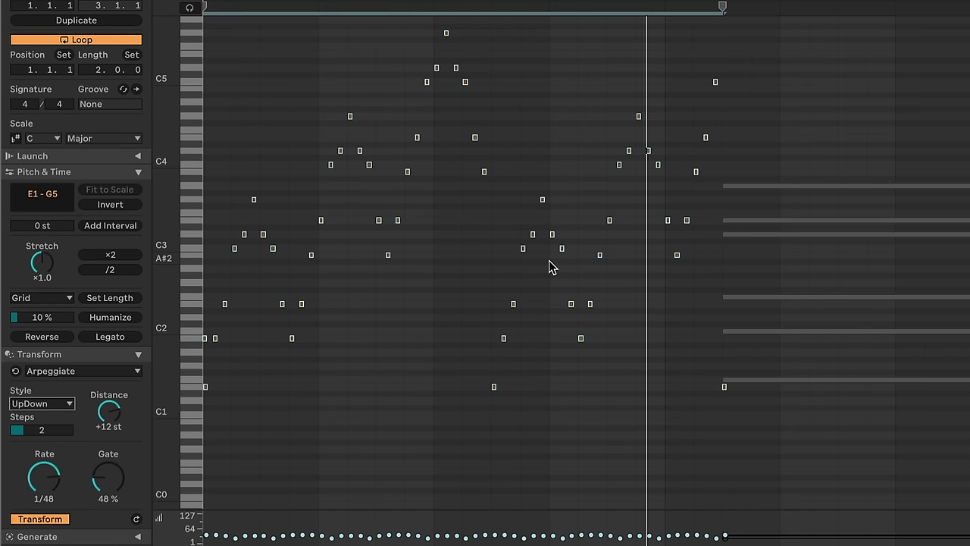
{"action": "left_click_drag", "start_coordinate": [44, 476], "coordinate": [44, 454]}
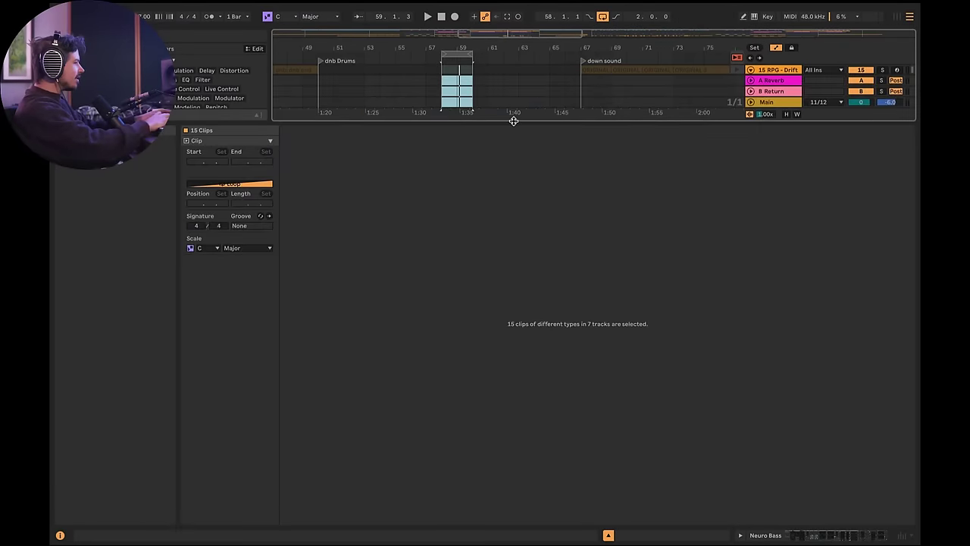
- Enlarge the arrangement, restore the arrangement clips, and clear the clip selection
{"action": "left_click_drag", "start_coordinate": [513, 121], "coordinate": [507, 394]}
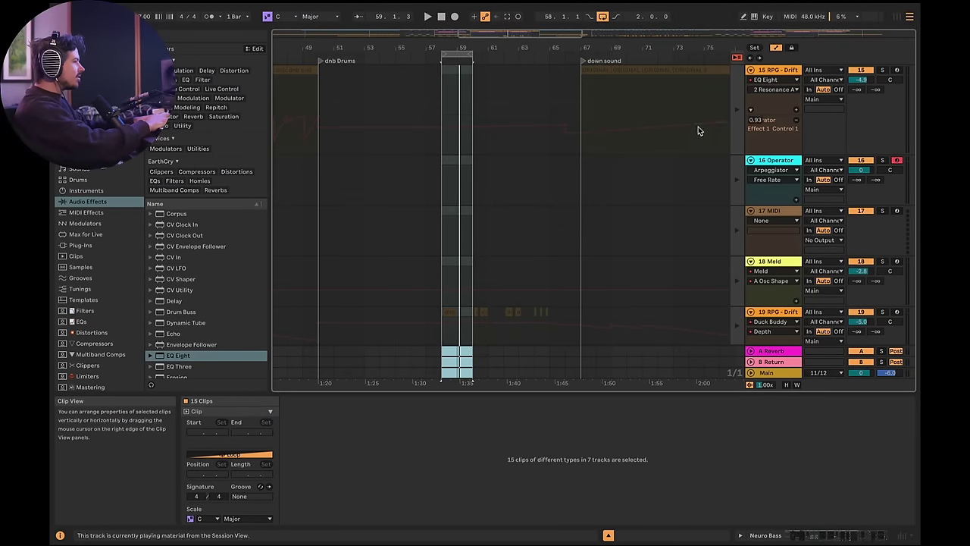
{"action": "left_click", "coordinate": [736, 57]}
{"action": "scroll", "coordinate": [459, 128], "scroll_direction": "down", "scroll_amount": 3}
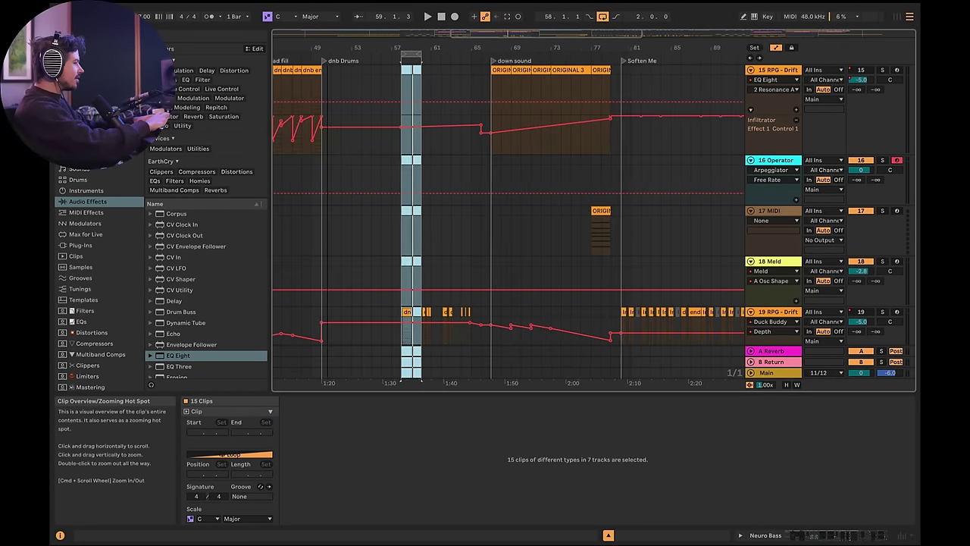
{"action": "scroll", "coordinate": [460, 128], "scroll_direction": "down", "scroll_amount": 2}
{"action": "scroll", "coordinate": [460, 134], "scroll_direction": "up", "scroll_amount": 3}
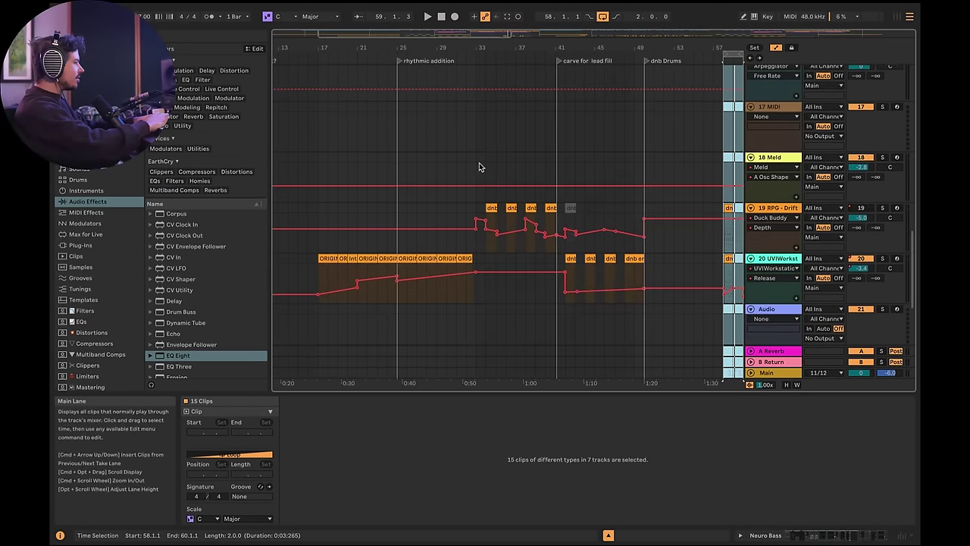
{"action": "left_click", "coordinate": [479, 162]}
{"action": "key", "text": "space"}
{"action": "scroll", "coordinate": [607, 220], "scroll_direction": "right", "scroll_amount": 5}
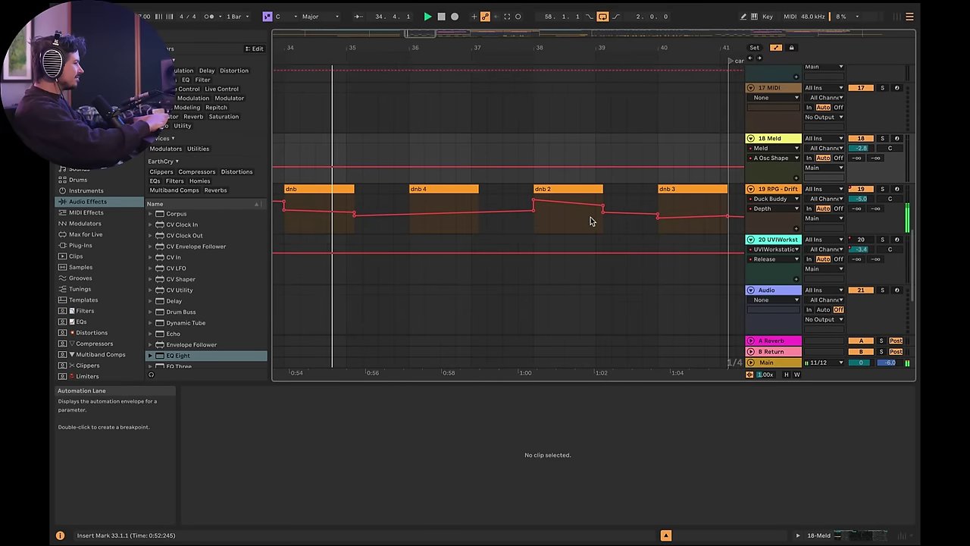
{"action": "scroll", "coordinate": [592, 217], "scroll_direction": "down", "scroll_amount": 4}
- Select the dnb, dnb 4, dnb 2 and dnb end clips on UVIWorkstation and consolidate them
{"action": "left_click", "coordinate": [494, 188]}
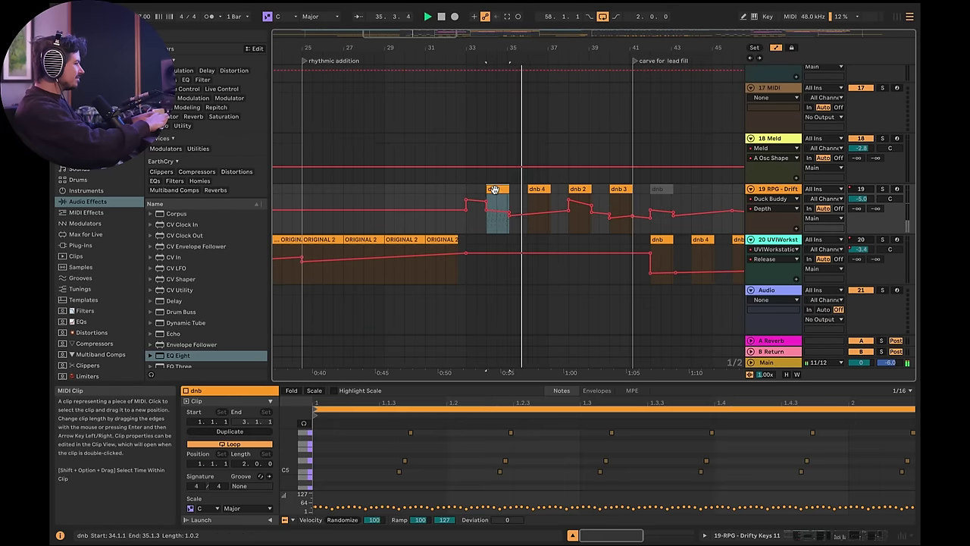
{"action": "left_click", "coordinate": [620, 188], "text": "shift"}
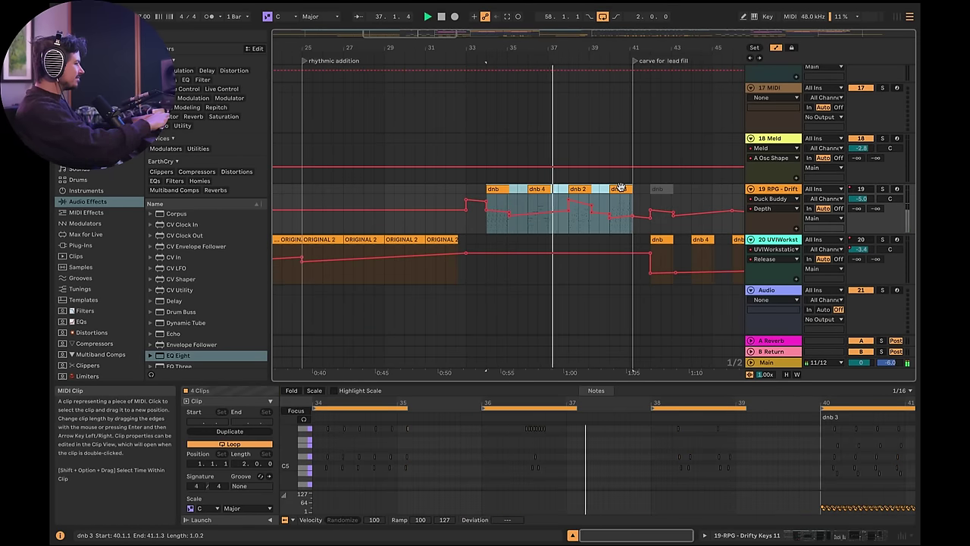
{"action": "scroll", "coordinate": [688, 217], "scroll_direction": "right", "scroll_amount": 3}
{"action": "scroll", "coordinate": [689, 218], "scroll_direction": "down", "scroll_amount": 1}
{"action": "scroll", "coordinate": [688, 218], "scroll_direction": "right", "scroll_amount": 2}
{"action": "scroll", "coordinate": [688, 218], "scroll_direction": "down", "scroll_amount": 1}
{"action": "key", "text": "Right"}
{"action": "key", "text": "Down"}
{"action": "left_click", "coordinate": [643, 224], "text": "shift"}
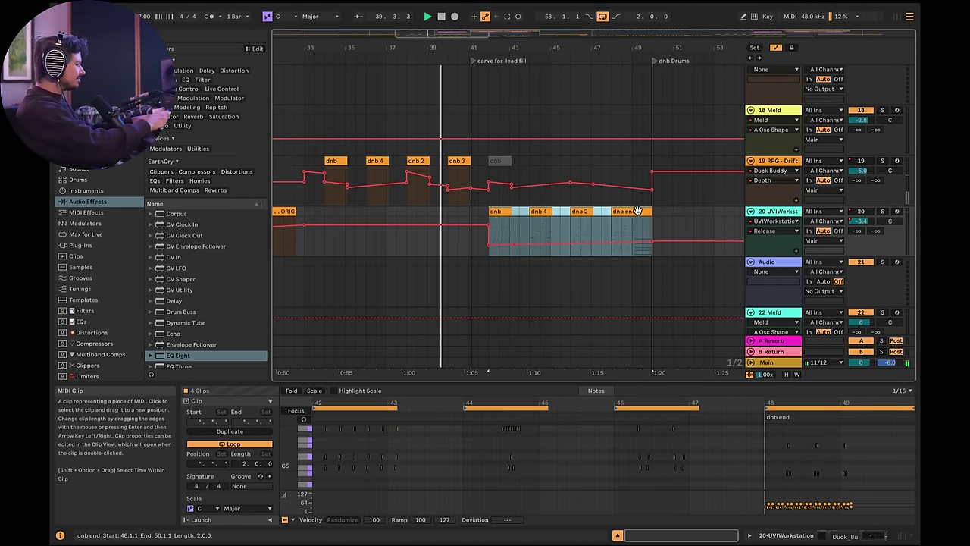
{"action": "key", "text": "super+j"}
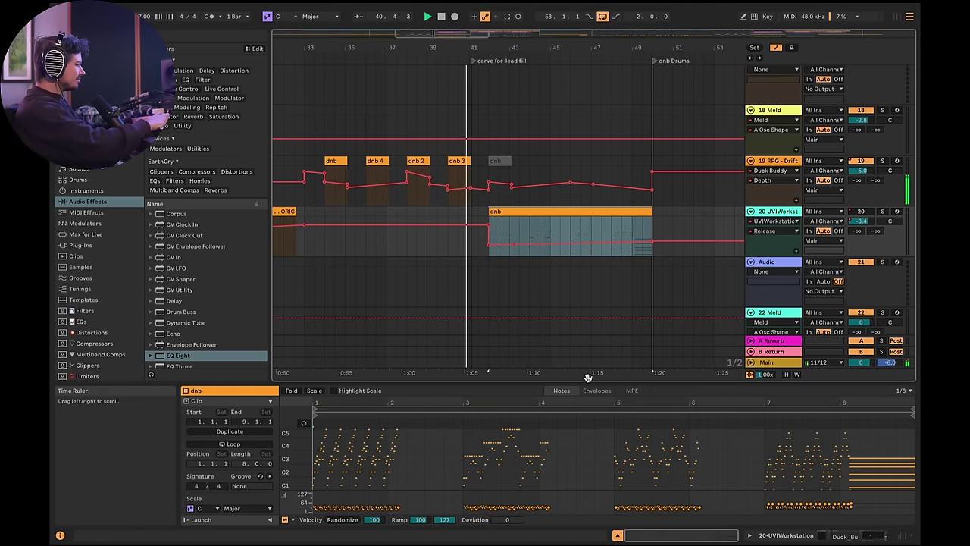
- Enlarge the note editor and zoom to show the dnb clip's notes from C1 to C6
{"action": "left_click_drag", "start_coordinate": [587, 381], "coordinate": [587, 253]}
{"action": "left_click_drag", "start_coordinate": [306, 379], "coordinate": [326, 389]}
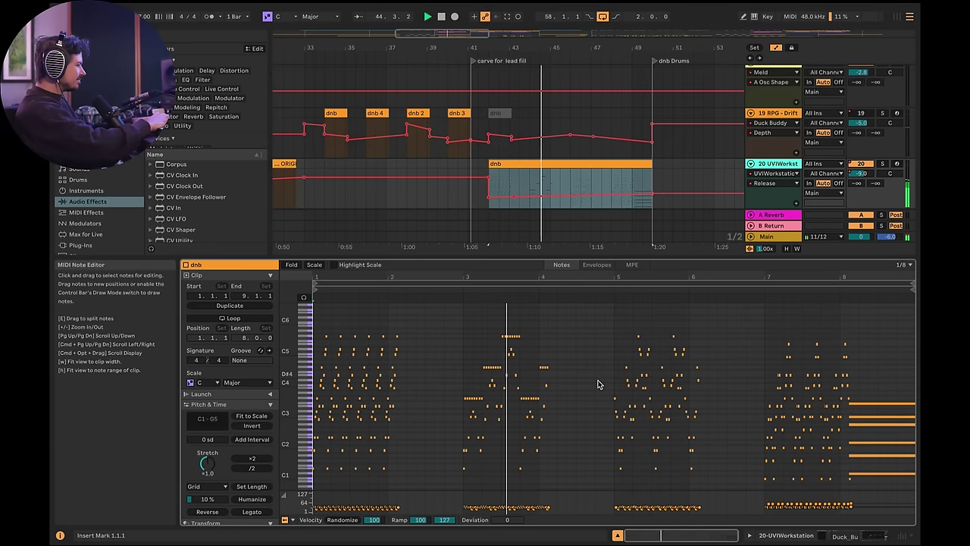
{"action": "scroll", "coordinate": [636, 390], "scroll_direction": "down", "scroll_amount": 2}
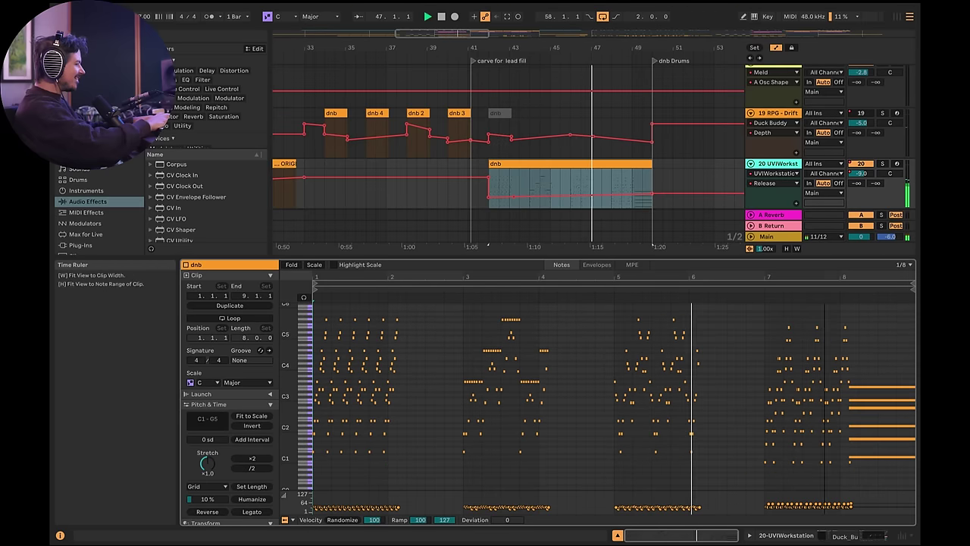
{"action": "left_click_drag", "start_coordinate": [789, 279], "coordinate": [788, 303]}
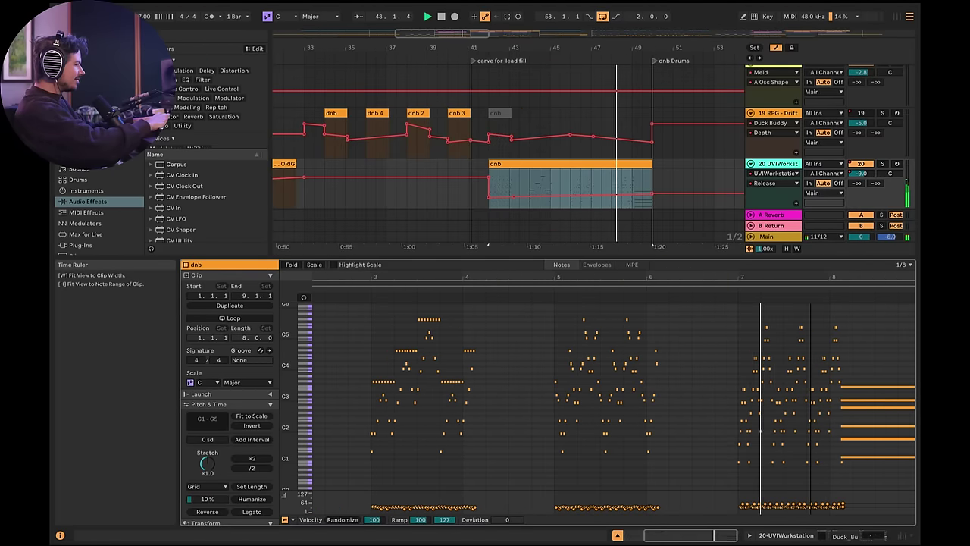
{"action": "scroll", "coordinate": [606, 394], "scroll_direction": "up", "scroll_amount": 2}
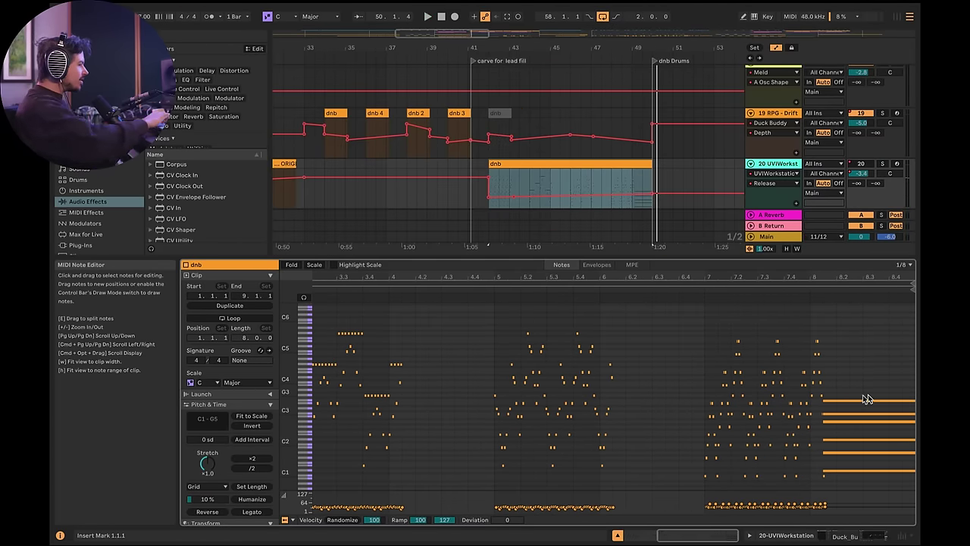
{"action": "scroll", "coordinate": [599, 414], "scroll_direction": "left", "scroll_amount": 5}
{"action": "scroll", "coordinate": [598, 413], "scroll_direction": "up", "scroll_amount": 1}
{"action": "scroll", "coordinate": [598, 413], "scroll_direction": "left", "scroll_amount": 4}
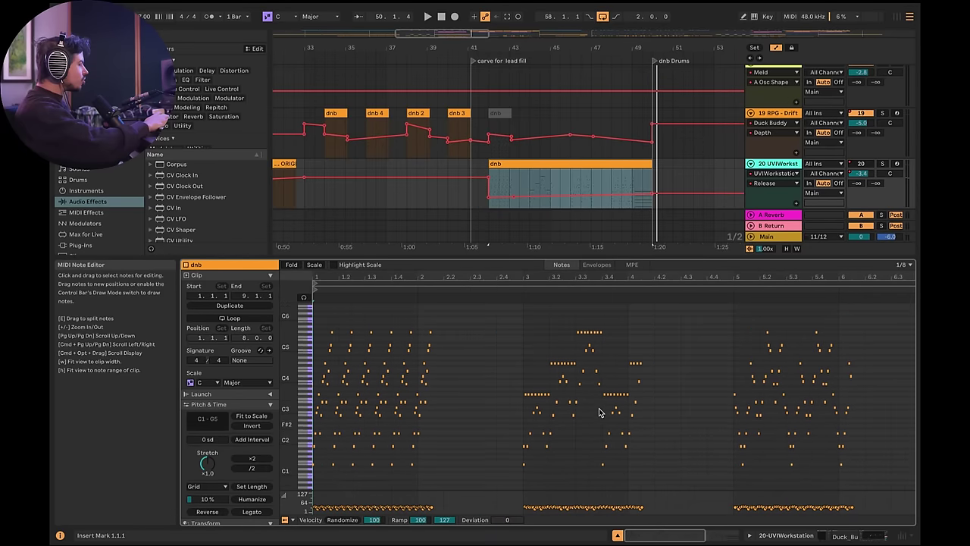
{"action": "scroll", "coordinate": [599, 414], "scroll_direction": "down", "scroll_amount": 1}
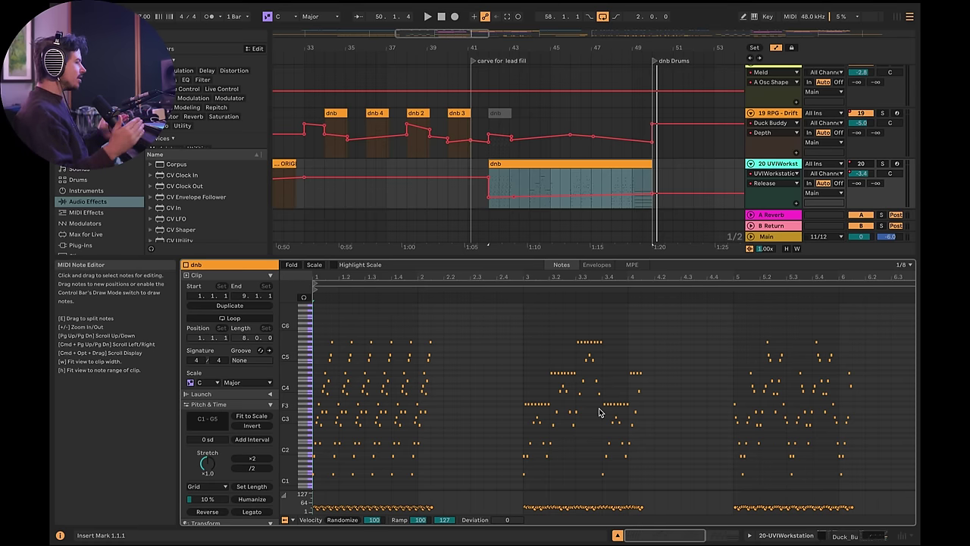
- Enable C Major scale mode on the ORIGINAL clip, toggling it off and on to compare
{"action": "key", "text": "Tab"}
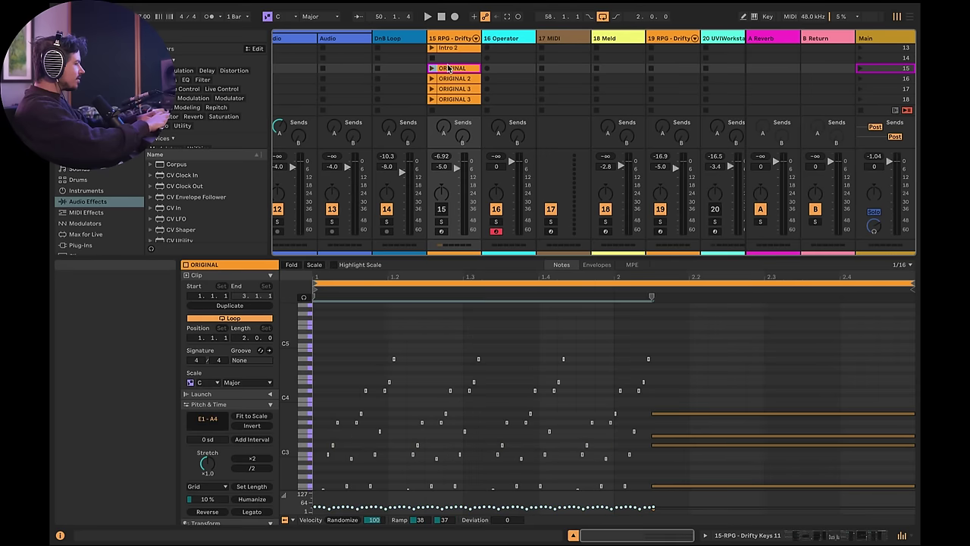
{"action": "scroll", "coordinate": [528, 361], "scroll_direction": "down", "scroll_amount": 3}
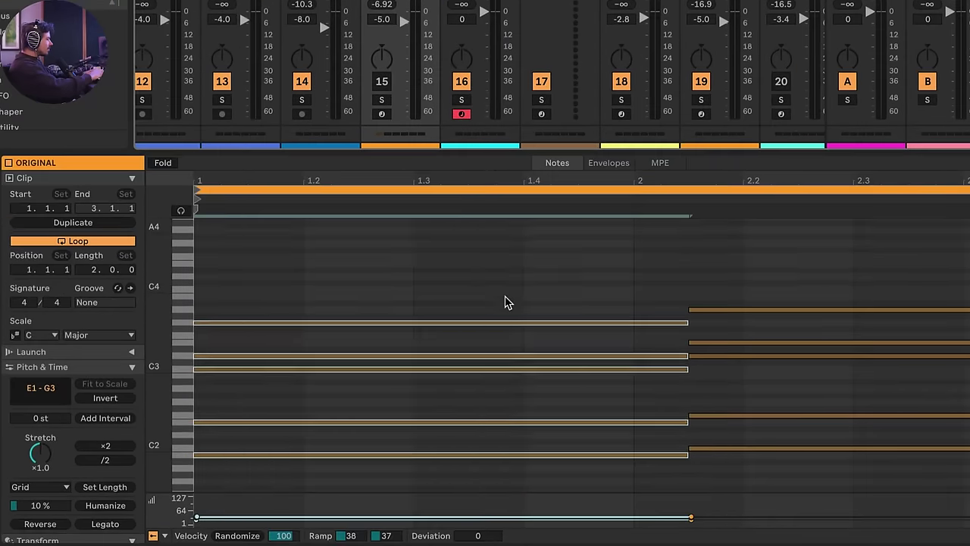
{"action": "left_click", "coordinate": [500, 355]}
{"action": "scroll", "coordinate": [448, 351], "scroll_direction": "down", "scroll_amount": 2}
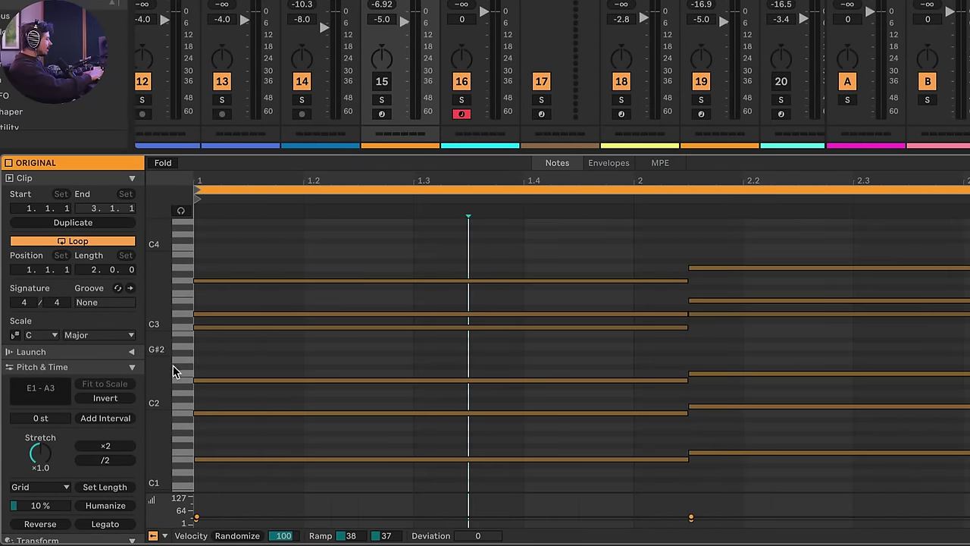
{"action": "scroll", "coordinate": [88, 333], "scroll_direction": "down", "scroll_amount": 4}
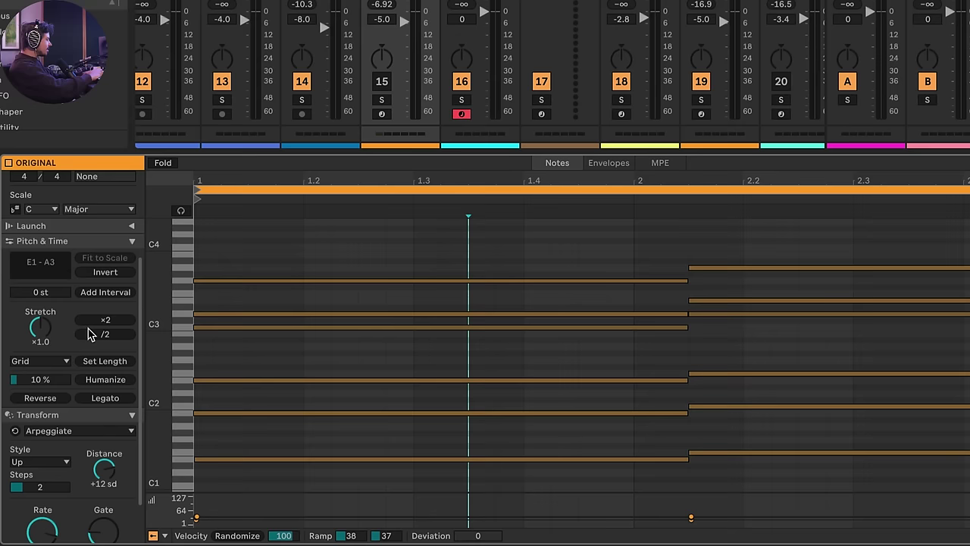
{"action": "scroll", "coordinate": [88, 334], "scroll_direction": "up", "scroll_amount": 3}
{"action": "left_click", "coordinate": [21, 292]}
{"action": "scroll", "coordinate": [86, 368], "scroll_direction": "down", "scroll_amount": 4}
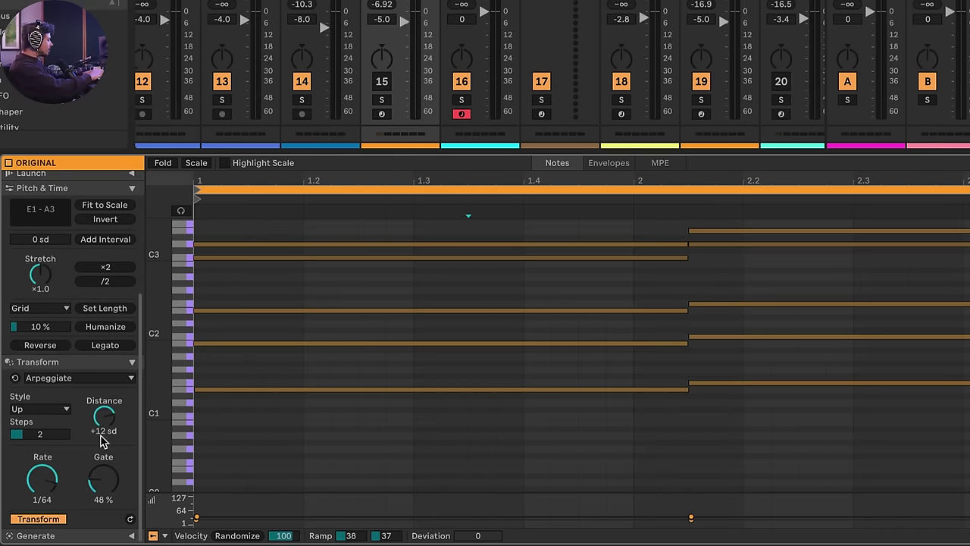
{"action": "left_click_drag", "start_coordinate": [74, 147], "coordinate": [74, 21]}
{"action": "left_click", "coordinate": [7, 158]}
{"action": "left_click", "coordinate": [6, 158]}
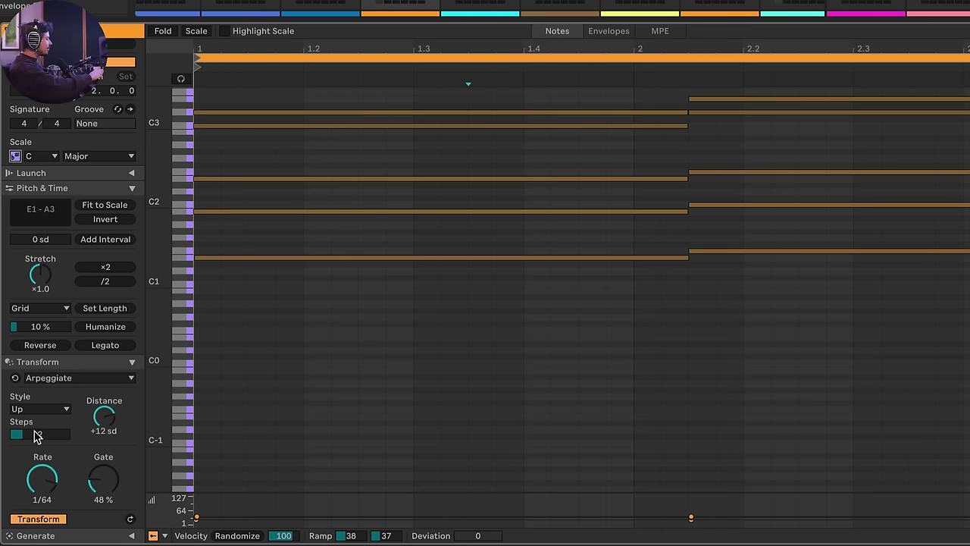
{"action": "scroll", "coordinate": [333, 333], "scroll_direction": "up", "scroll_amount": 3}
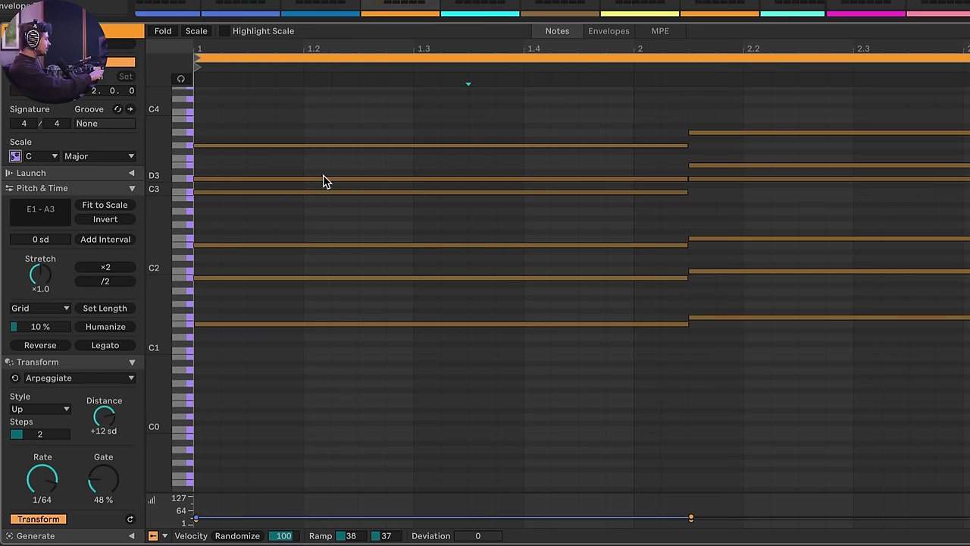
- Select and play the chord notes, then undo the accidental deletion of the ORIGINAL clip
{"action": "left_click_drag", "start_coordinate": [313, 118], "coordinate": [390, 349]}
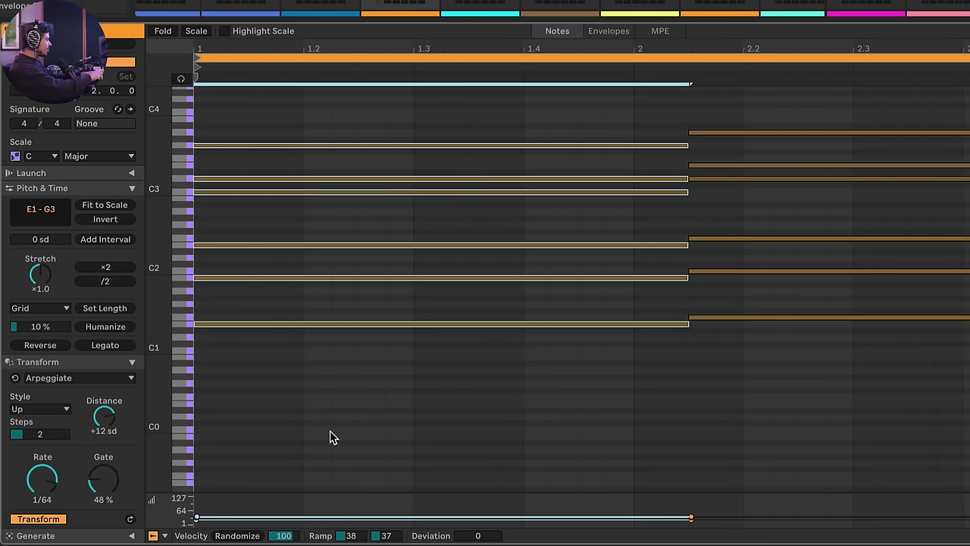
{"action": "key", "text": "space"}
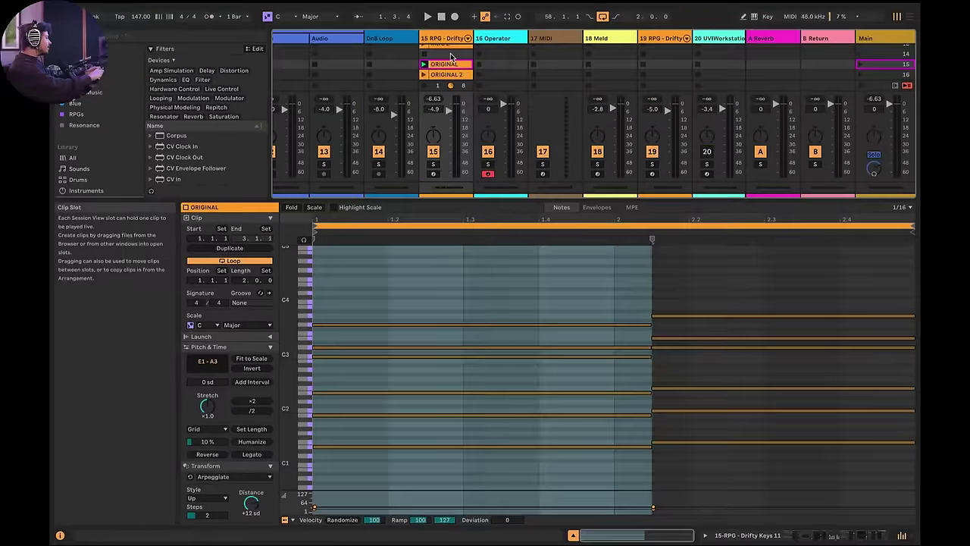
{"action": "key", "text": "Delete"}
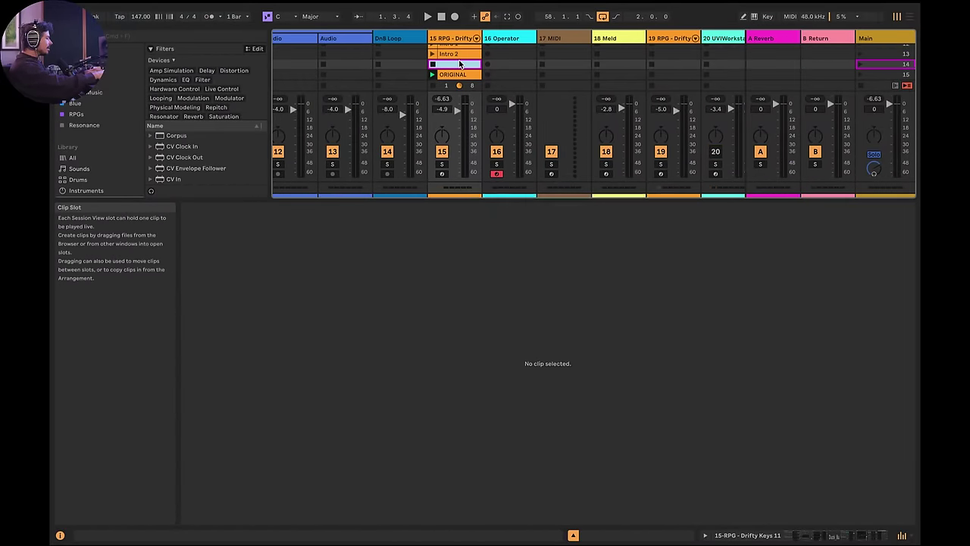
{"action": "key", "text": "Down"}
{"action": "key", "text": "Delete"}
{"action": "key", "text": "Down"}
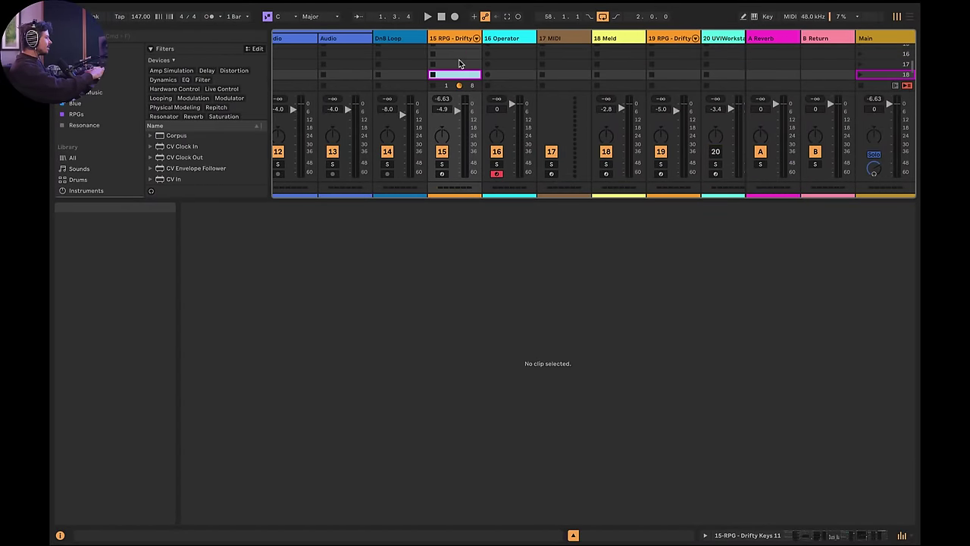
{"action": "key", "text": "ctrl+z"}
{"action": "key", "text": "ctrl+z"}
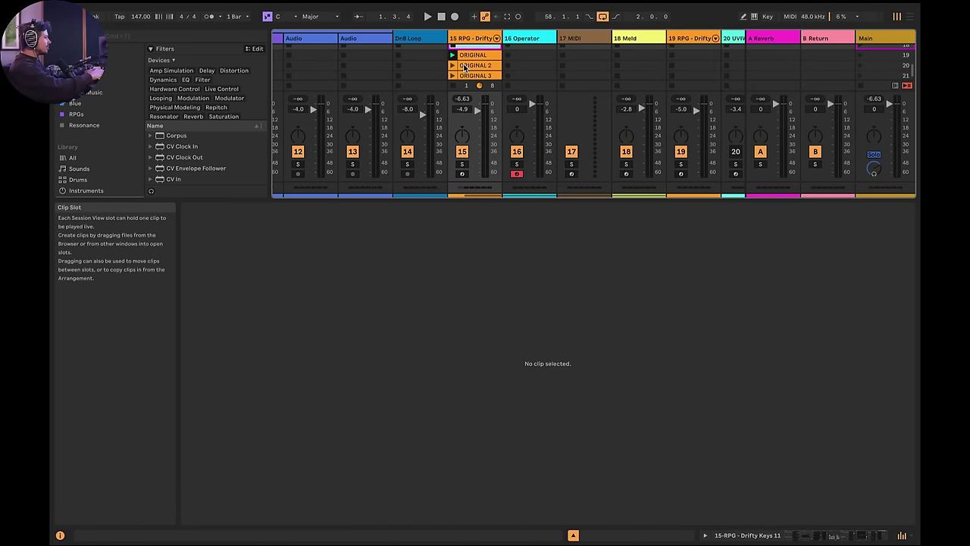
- Move the ORIGINAL clip up into scene 17 of track 15 and open its notes
{"action": "scroll", "coordinate": [466, 68], "scroll_direction": "up", "scroll_amount": 1}
{"action": "left_click", "coordinate": [478, 70]}
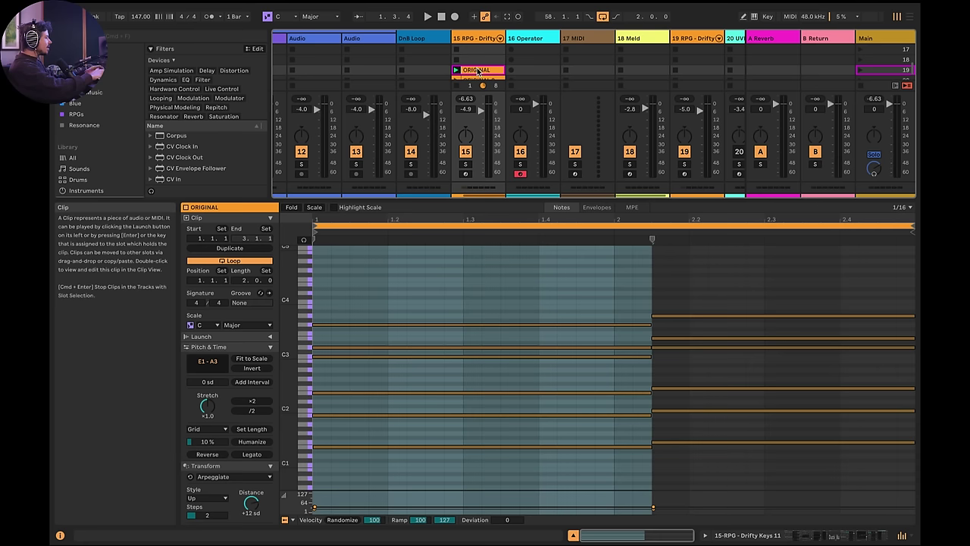
{"action": "mouse_move", "coordinate": [476, 73]}
{"action": "left_mouse_down"}
{"action": "mouse_move", "coordinate": [477, 52]}
{"action": "mouse_move", "coordinate": [479, 73]}
{"action": "left_mouse_up"}
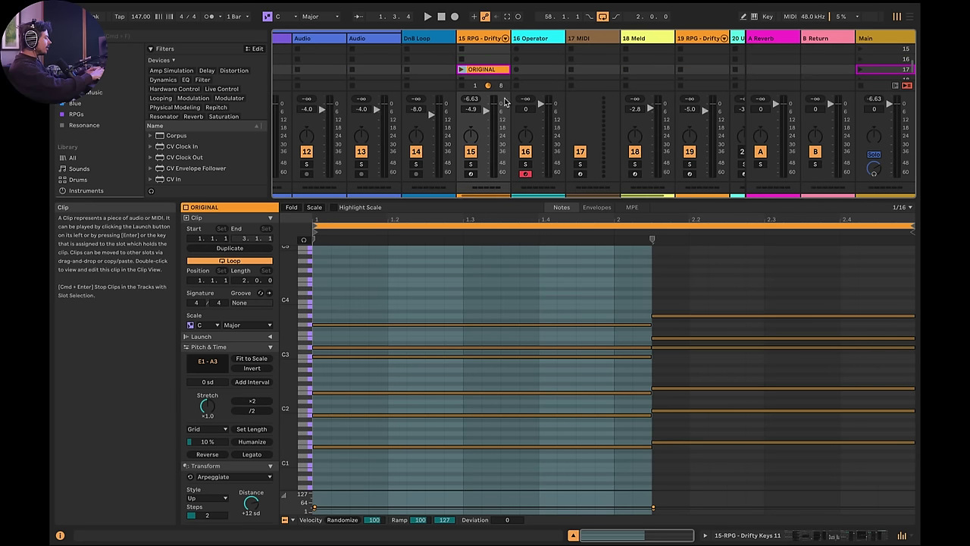
{"action": "scroll", "coordinate": [475, 64], "scroll_direction": "down", "scroll_amount": 3}
{"action": "left_click", "coordinate": [473, 61]}
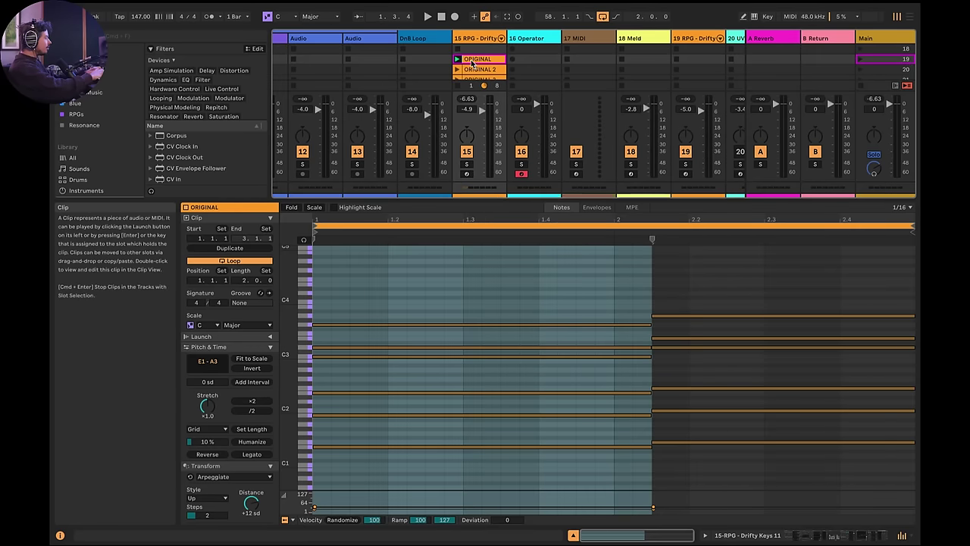
{"action": "left_click_drag", "start_coordinate": [477, 59], "coordinate": [480, 67]}
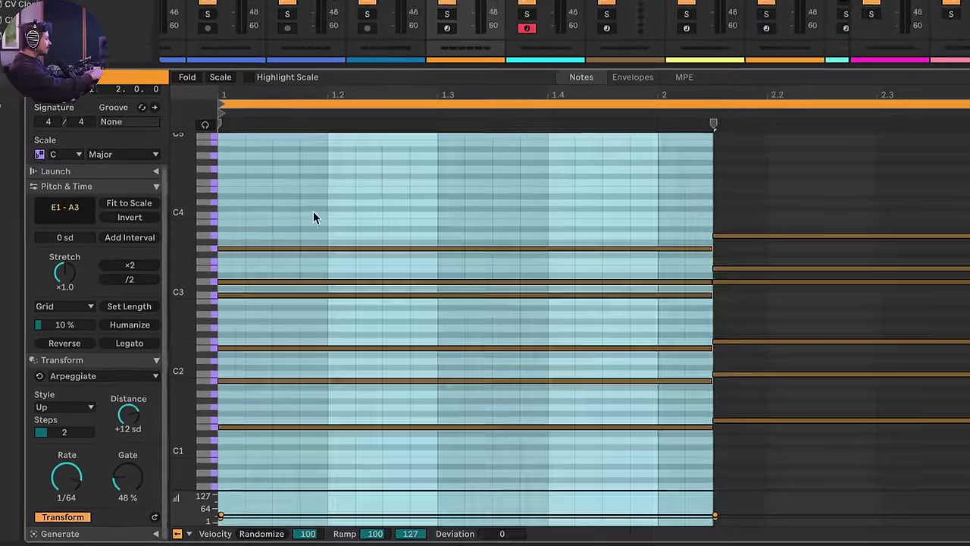
- Delete the upper chord notes, audition the clip, and select the three remaining low notes
{"action": "left_click", "coordinate": [453, 383]}
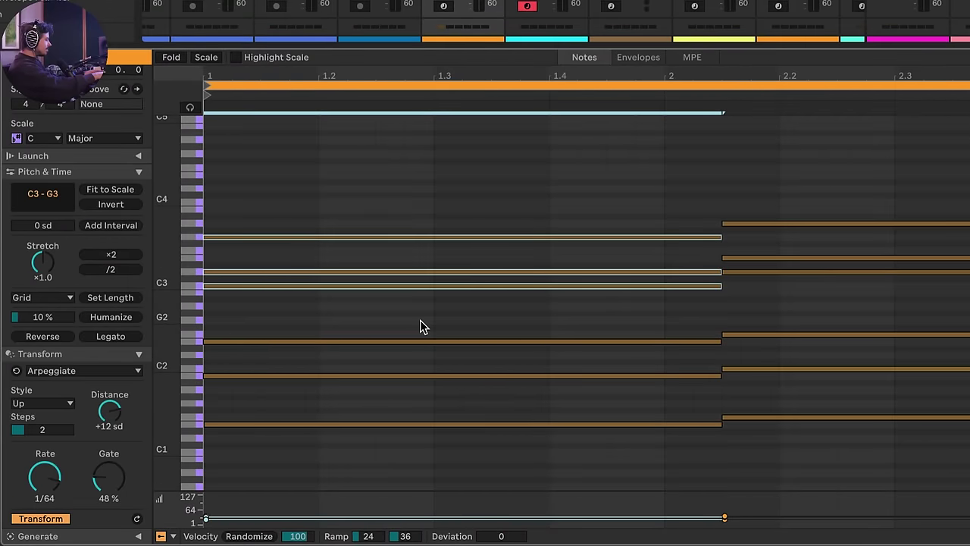
{"action": "key", "text": "Delete"}
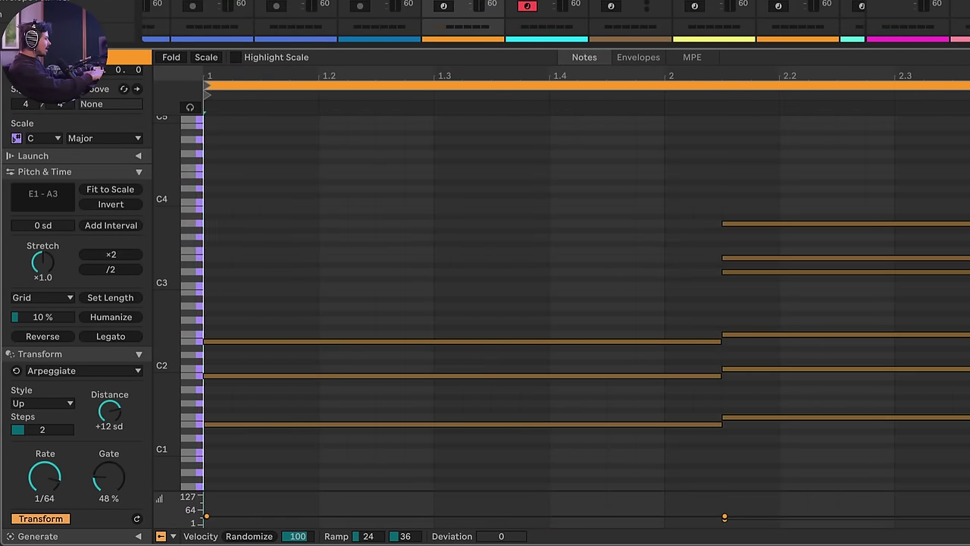
{"action": "key", "text": "space"}
{"action": "key", "text": "space"}
{"action": "scroll", "coordinate": [389, 231], "scroll_direction": "down", "scroll_amount": 3}
{"action": "left_click_drag", "start_coordinate": [286, 205], "coordinate": [446, 416]}
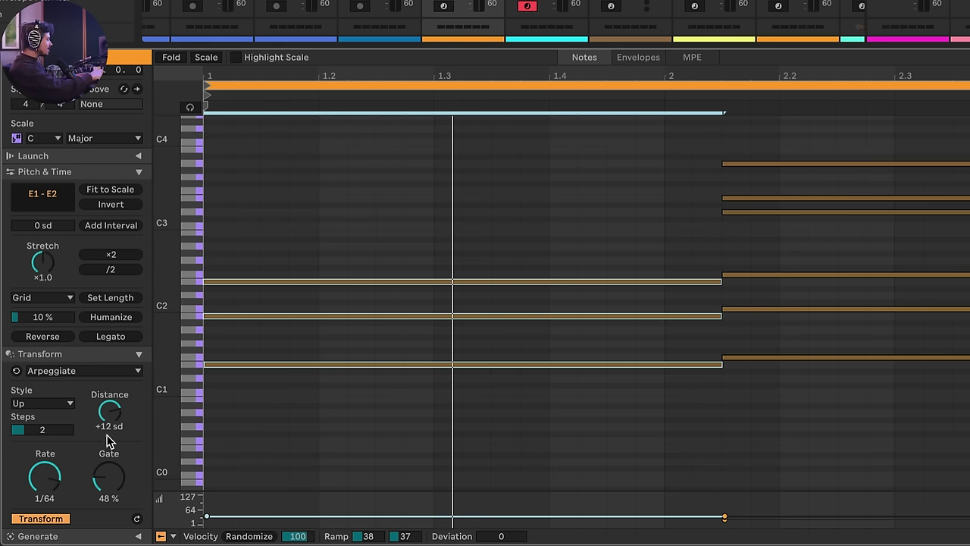
- Arpeggiate the three low notes, adjusting the Distance while playing to end at +9 sd
{"action": "left_click_drag", "start_coordinate": [111, 415], "coordinate": [110, 433]}
{"action": "scroll", "coordinate": [412, 342], "scroll_direction": "up", "scroll_amount": 3}
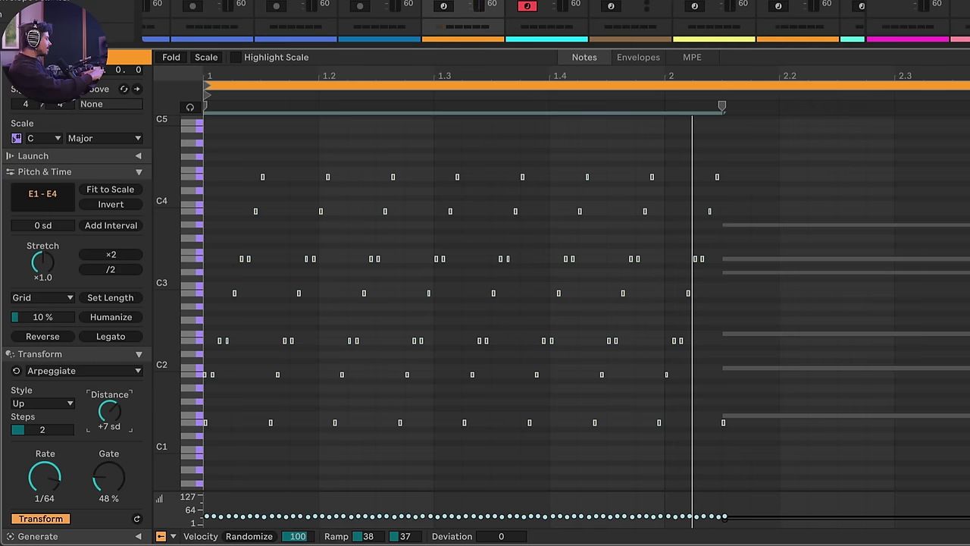
{"action": "key", "text": "Down"}
{"action": "key", "text": "Down"}
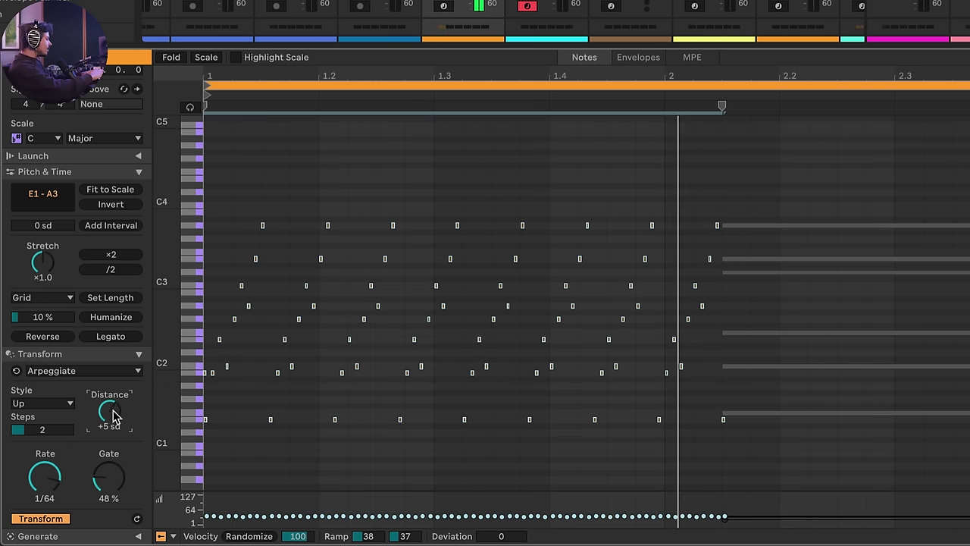
{"action": "key", "text": "Down"}
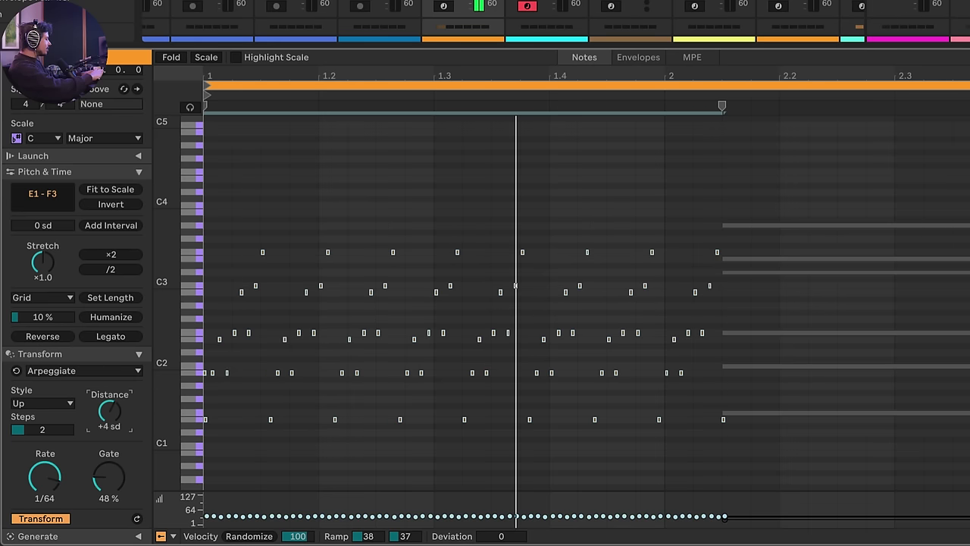
{"action": "left_click_drag", "start_coordinate": [111, 411], "coordinate": [111, 391]}
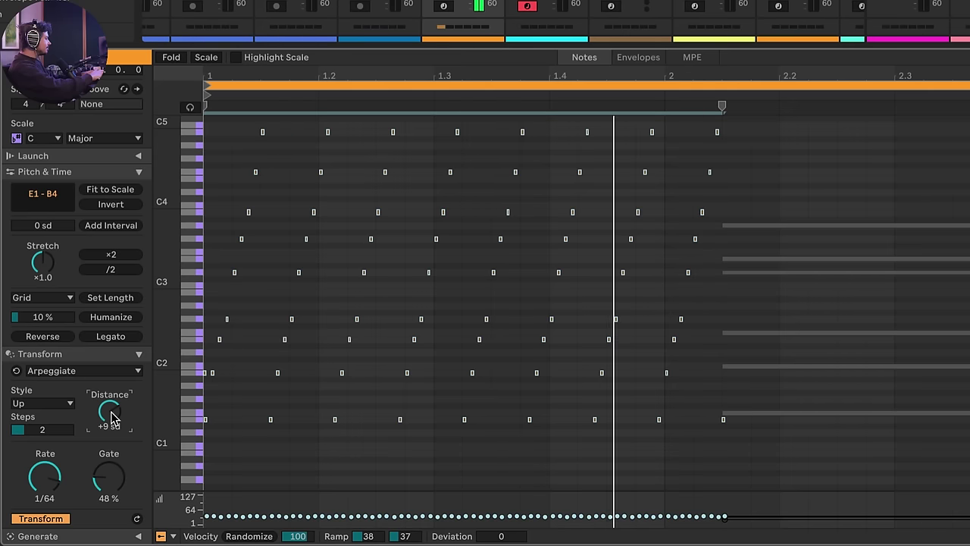
{"action": "left_click_drag", "start_coordinate": [110, 410], "coordinate": [111, 412]}
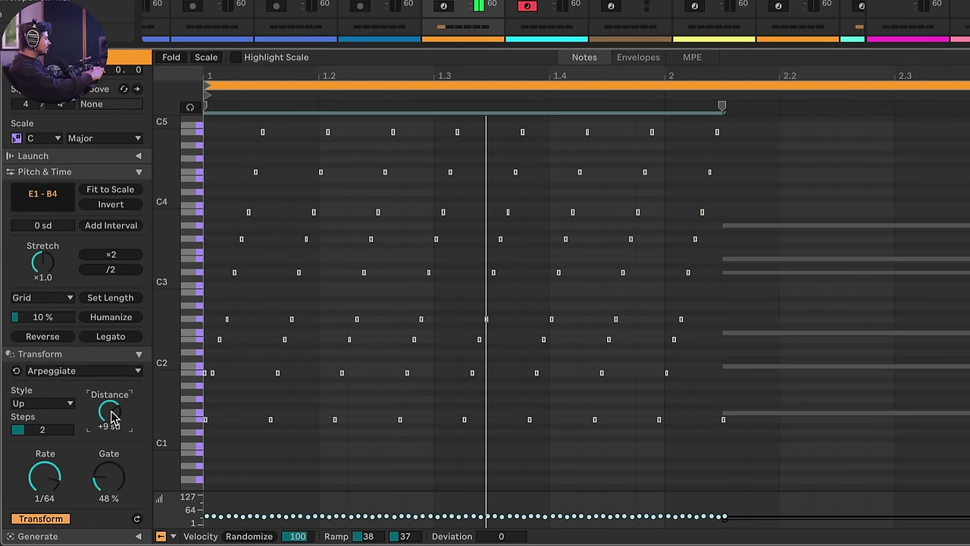
- Undo the arpeggio, delete the E2 note and select the two remaining low notes
{"action": "key", "text": "ctrl+z"}
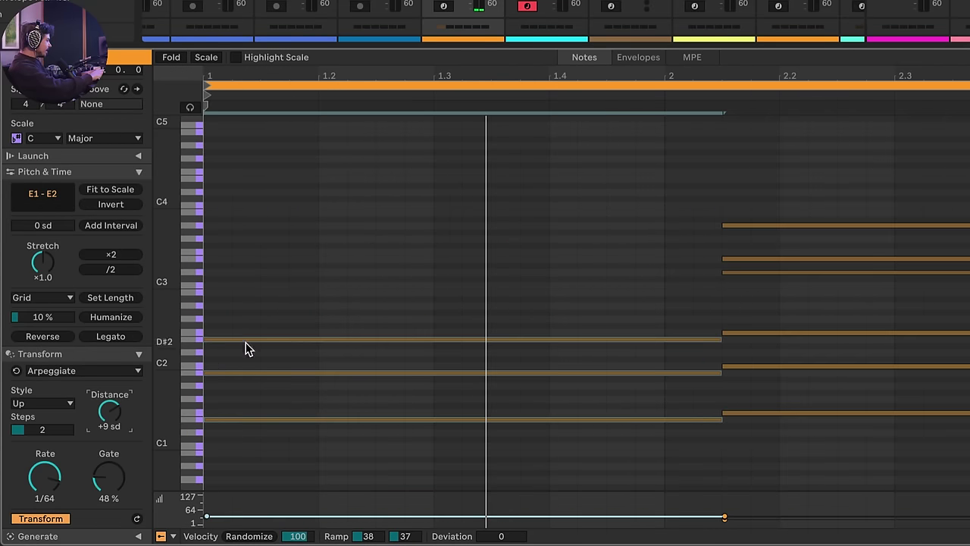
{"action": "left_click", "coordinate": [268, 301]}
{"action": "left_click", "coordinate": [240, 420]}
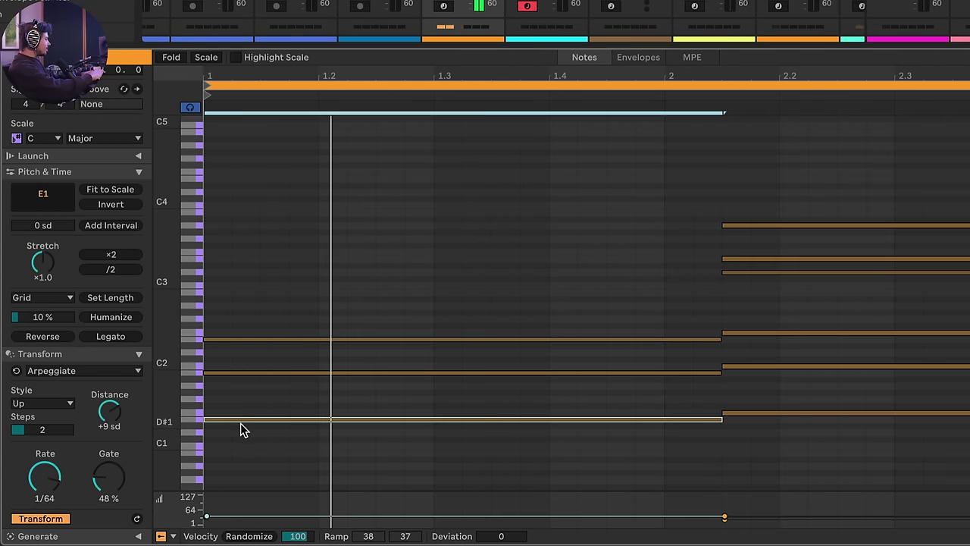
{"action": "double_click", "coordinate": [238, 339]}
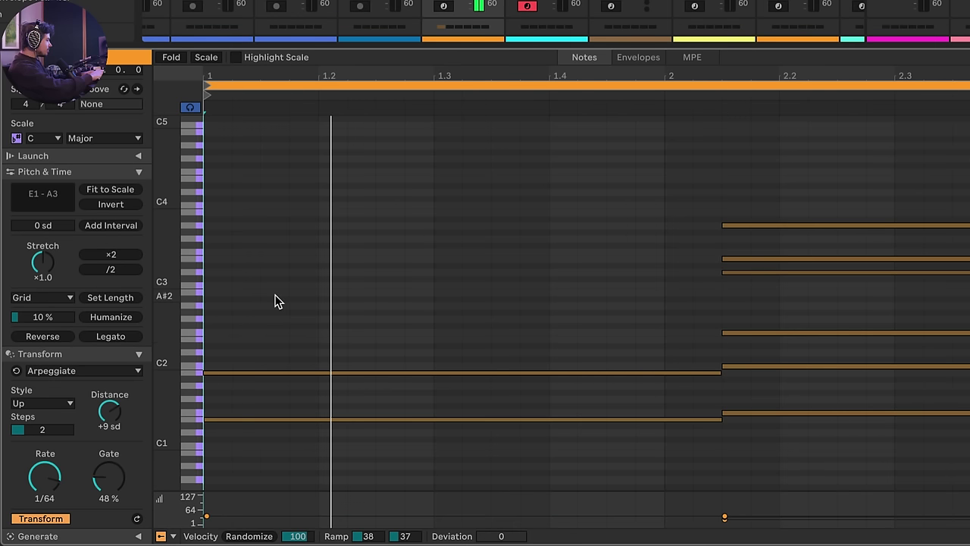
{"action": "left_click_drag", "start_coordinate": [277, 303], "coordinate": [372, 506]}
- Arpeggiate the notes in UpDown style at a 1/96 rate with +8 sd distance
{"action": "left_click", "coordinate": [51, 406]}
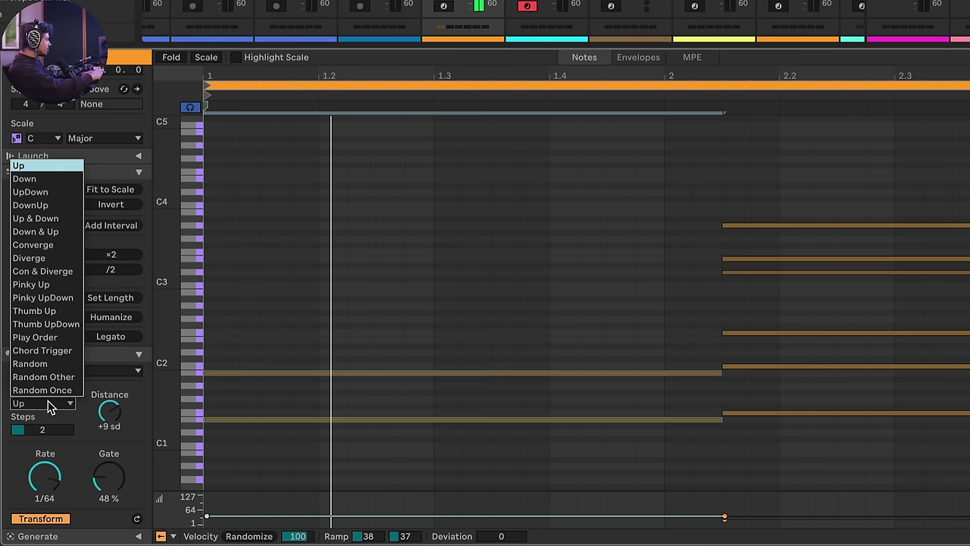
{"action": "left_click", "coordinate": [31, 191]}
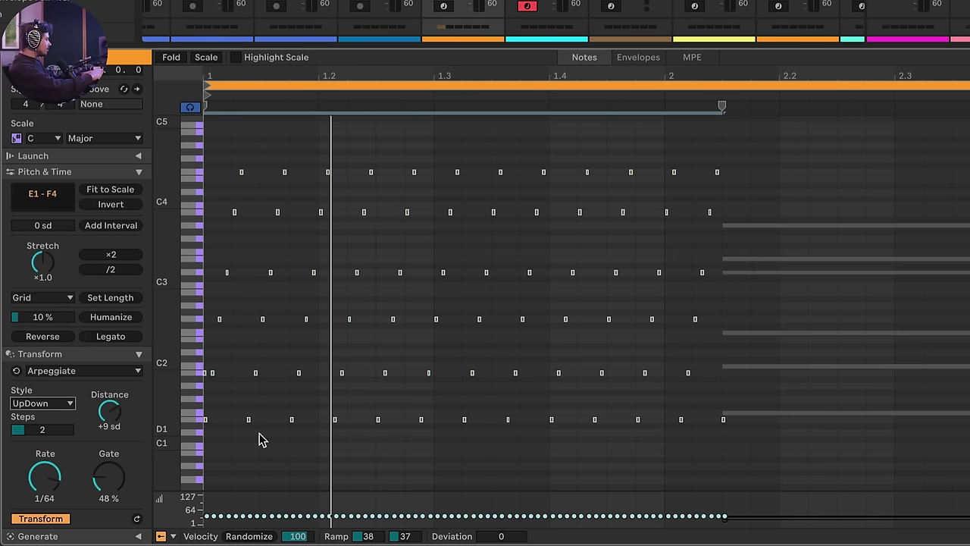
{"action": "mouse_move", "coordinate": [109, 422]}
{"action": "left_mouse_down"}
{"action": "mouse_move", "coordinate": [109, 436]}
{"action": "mouse_move", "coordinate": [109, 422]}
{"action": "left_mouse_up"}
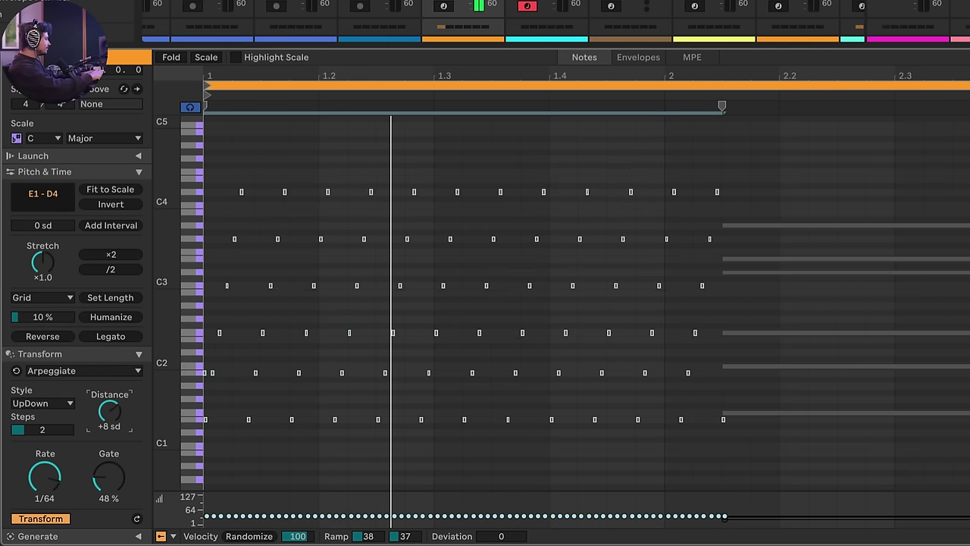
{"action": "left_click_drag", "start_coordinate": [109, 421], "coordinate": [110, 419]}
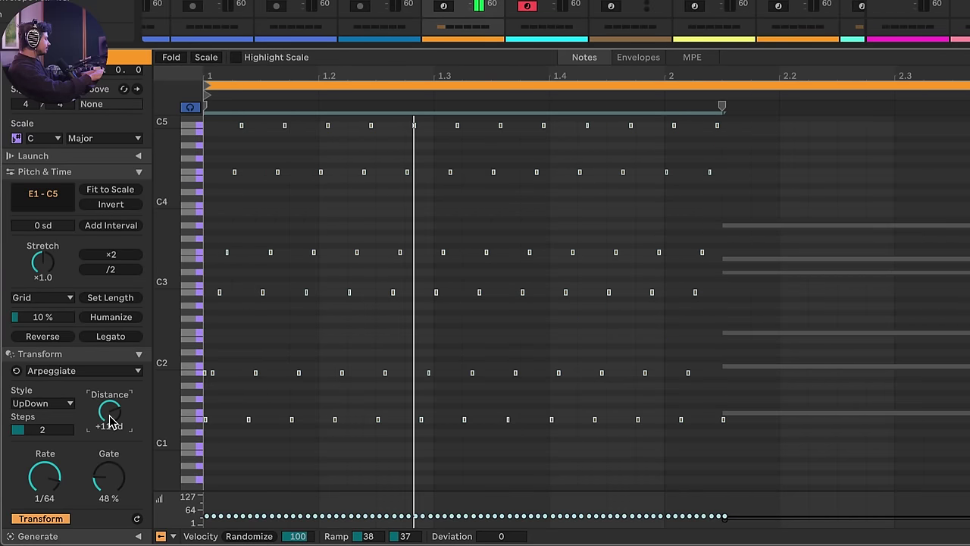
{"action": "left_click_drag", "start_coordinate": [53, 475], "coordinate": [53, 466]}
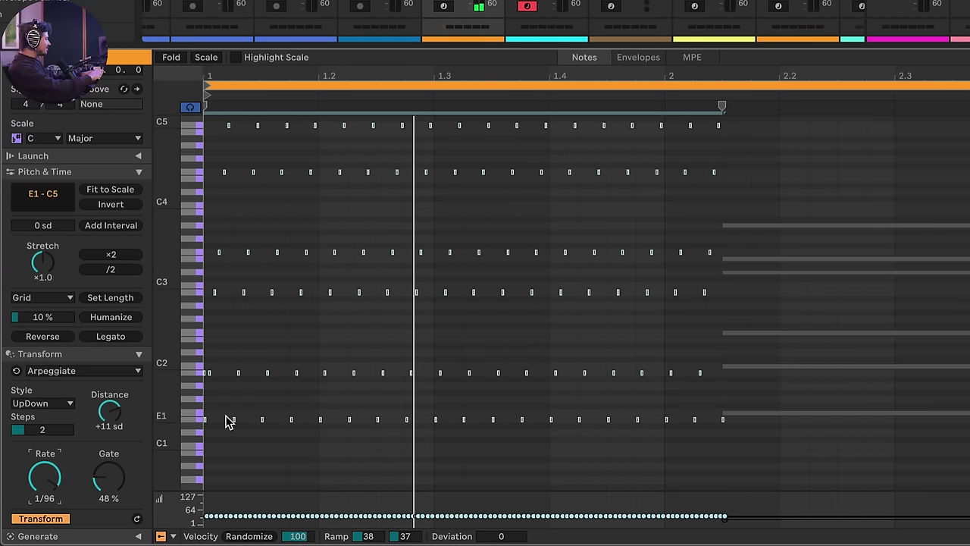
{"action": "left_click_drag", "start_coordinate": [109, 413], "coordinate": [109, 412]}
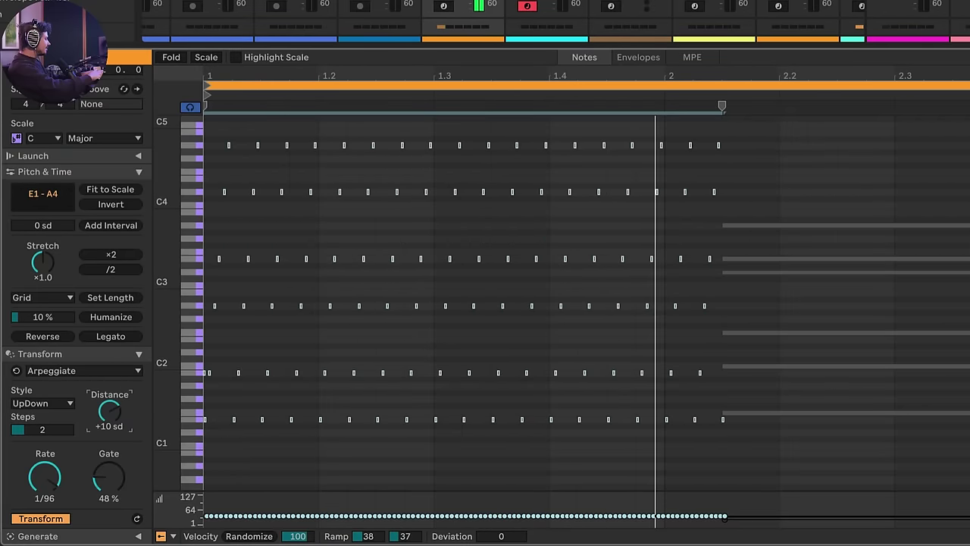
{"action": "left_click_drag", "start_coordinate": [109, 412], "coordinate": [109, 417]}
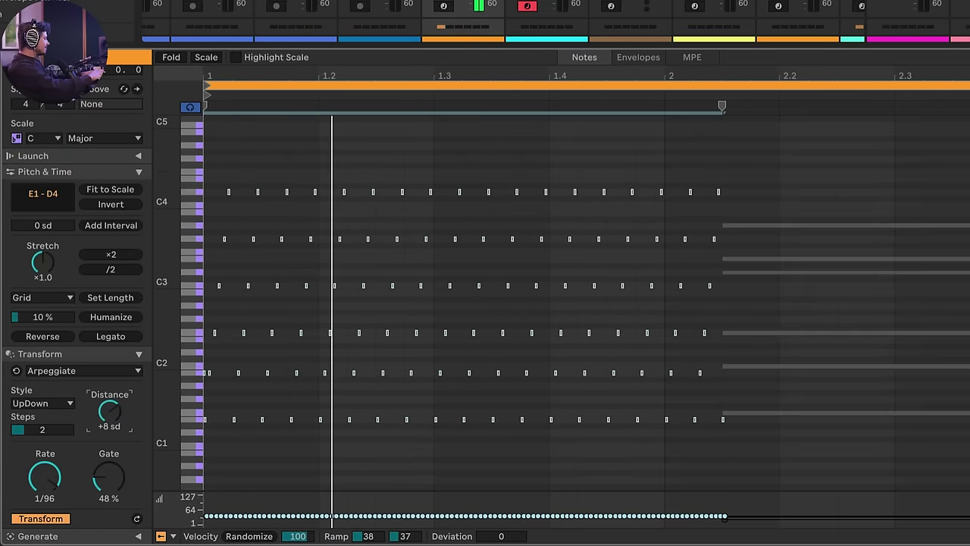
- Change the arpeggio to Con & Diverge style with 4 steps and +5 sd distance
{"action": "left_click", "coordinate": [41, 403]}
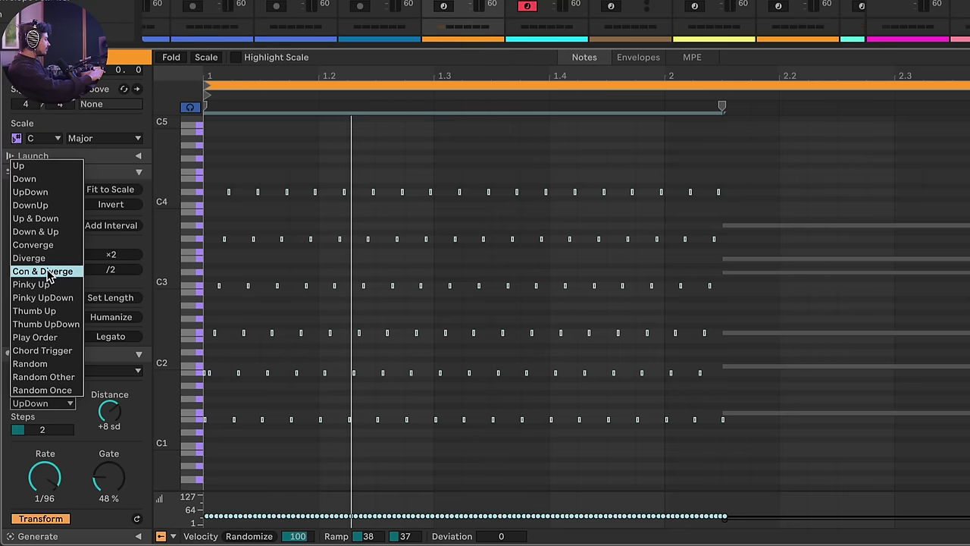
{"action": "left_click", "coordinate": [47, 271]}
{"action": "left_click_drag", "start_coordinate": [43, 431], "coordinate": [43, 424]}
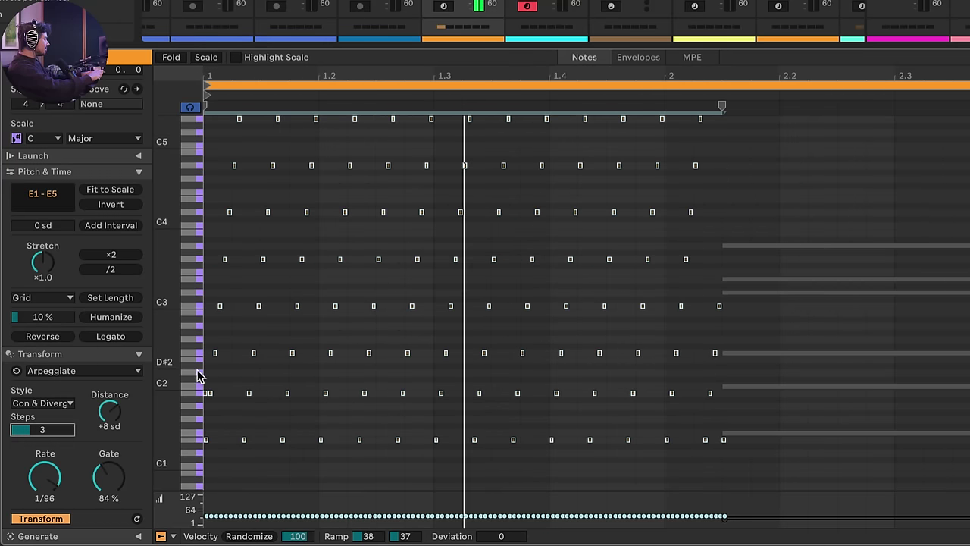
{"action": "left_click_drag", "start_coordinate": [43, 429], "coordinate": [43, 425]}
{"action": "left_click_drag", "start_coordinate": [109, 413], "coordinate": [109, 418]}
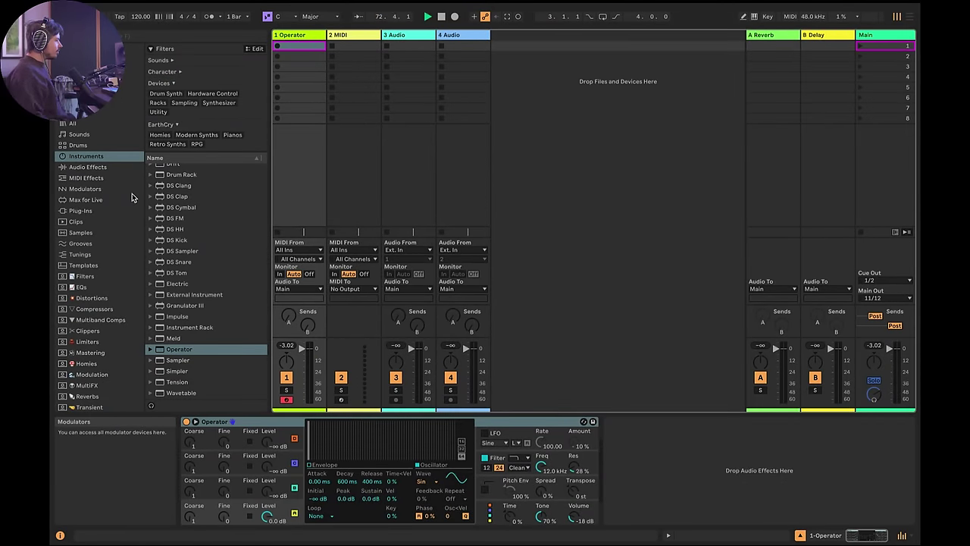
- Insert an Arpeggiator from the browser's MIDI Effects ahead of Operator on the first track
{"action": "left_click", "coordinate": [110, 180]}
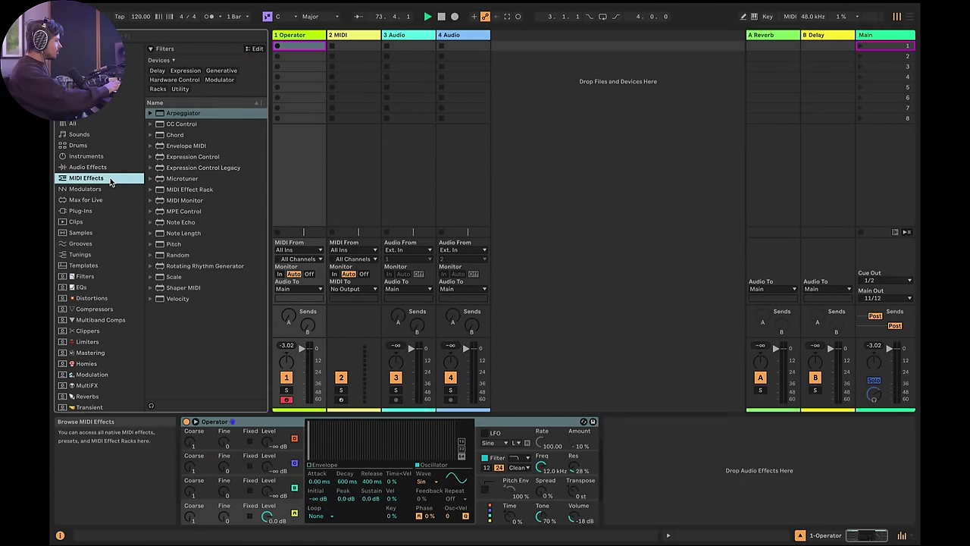
{"action": "left_click_drag", "start_coordinate": [165, 112], "coordinate": [187, 464]}
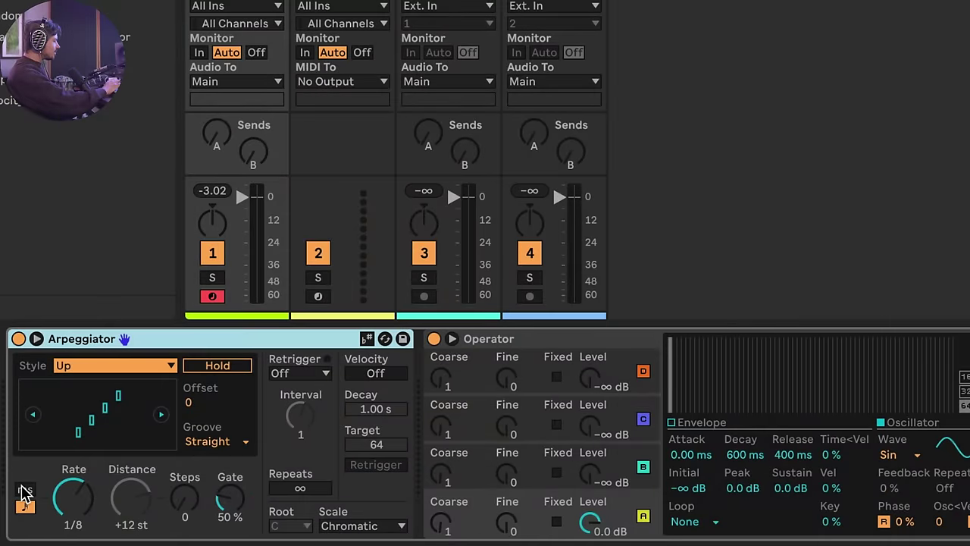
- Set the Arpeggiator rate to 25.9 ms in milliseconds mode and Operator B's level to -17 dB
{"action": "left_click", "coordinate": [25, 491]}
{"action": "left_click", "coordinate": [25, 507]}
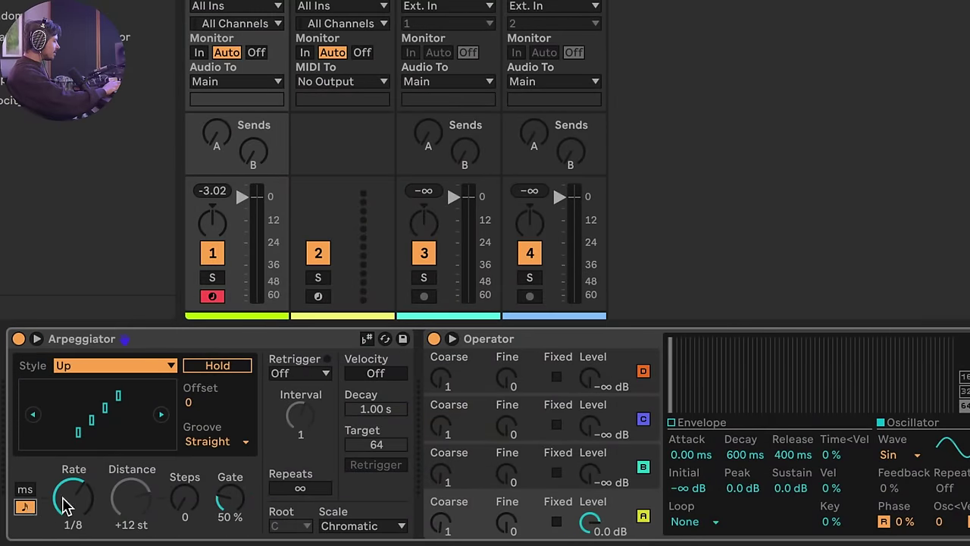
{"action": "left_click", "coordinate": [25, 489]}
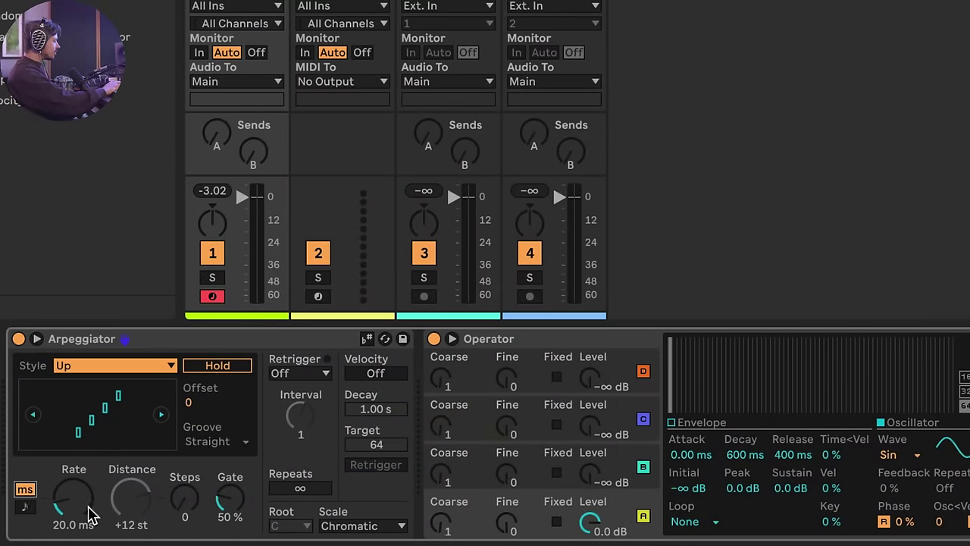
{"action": "left_click_drag", "start_coordinate": [81, 510], "coordinate": [81, 478]}
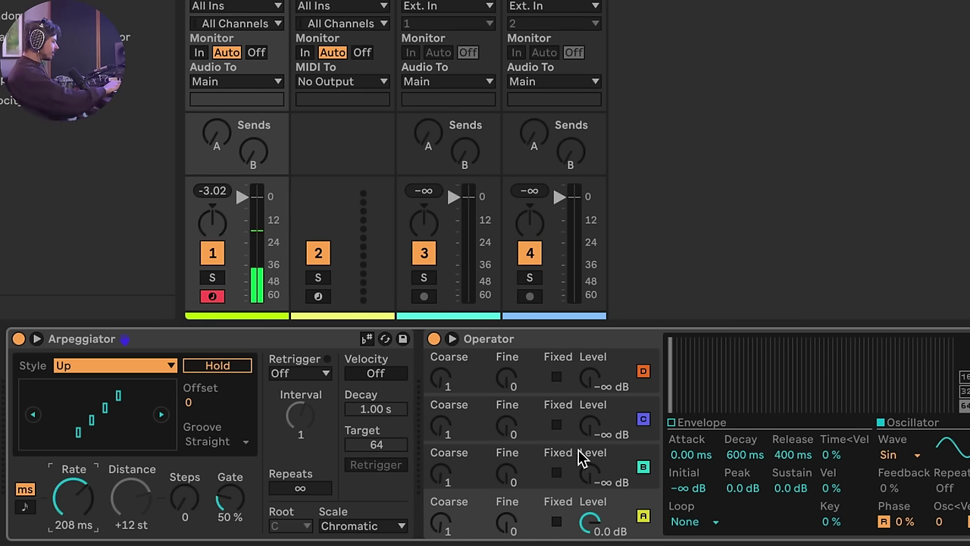
{"action": "mouse_move", "coordinate": [593, 476]}
{"action": "left_mouse_down"}
{"action": "mouse_move", "coordinate": [593, 466]}
{"action": "mouse_move", "coordinate": [593, 479]}
{"action": "left_mouse_up"}
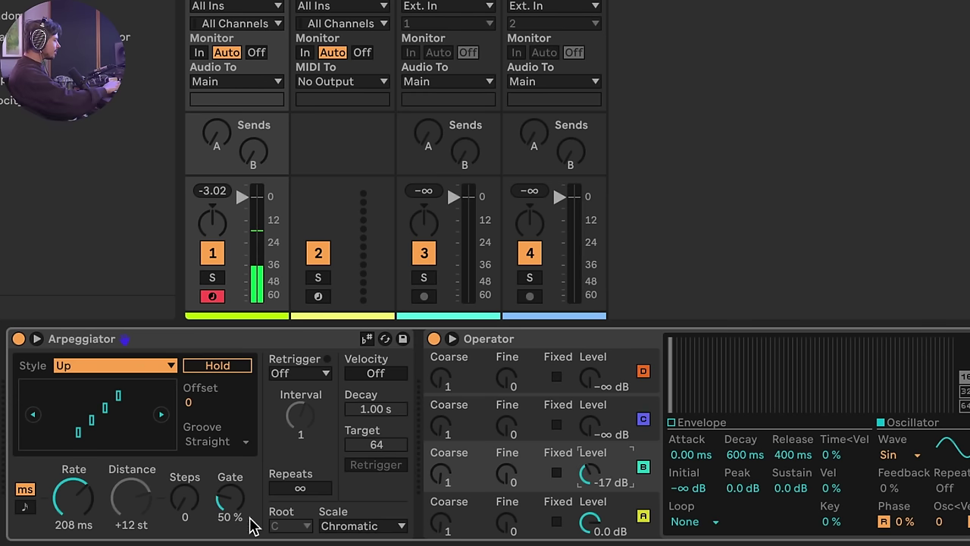
{"action": "left_click_drag", "start_coordinate": [73, 497], "coordinate": [73, 530]}
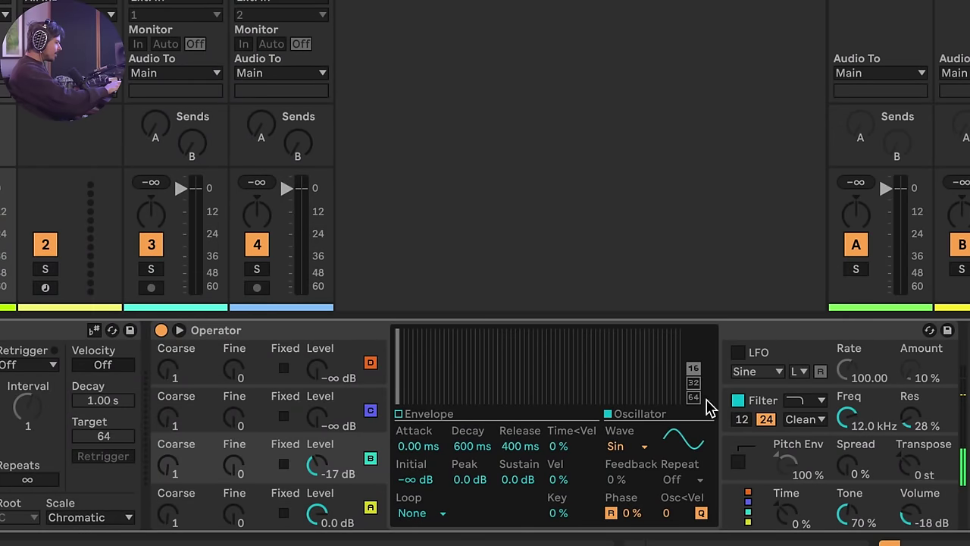
- Set Operator's filter shaper to Hard and bring the Arpeggiator rate down to 23.0 ms
{"action": "left_click", "coordinate": [778, 403]}
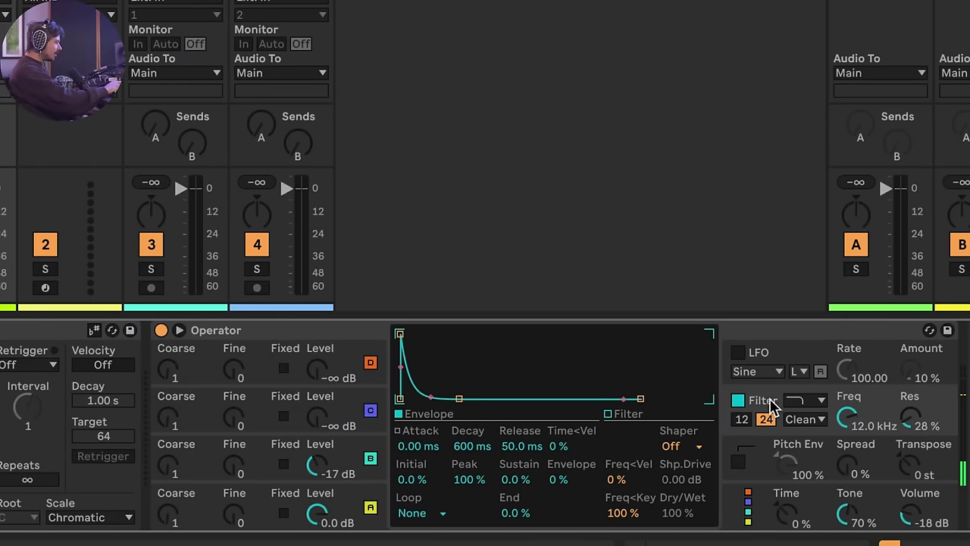
{"action": "left_click", "coordinate": [694, 447]}
{"action": "left_click", "coordinate": [690, 499]}
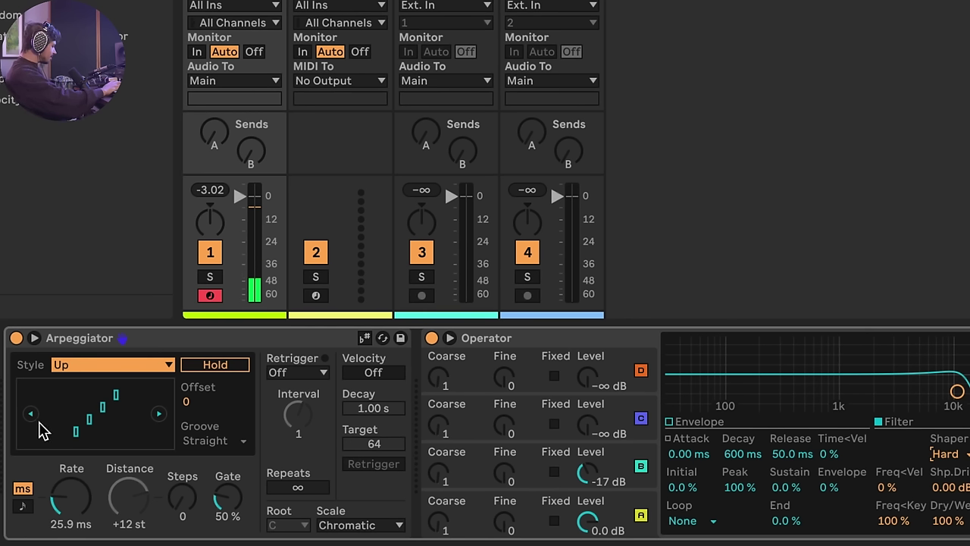
{"action": "left_click_drag", "start_coordinate": [59, 494], "coordinate": [79, 504]}
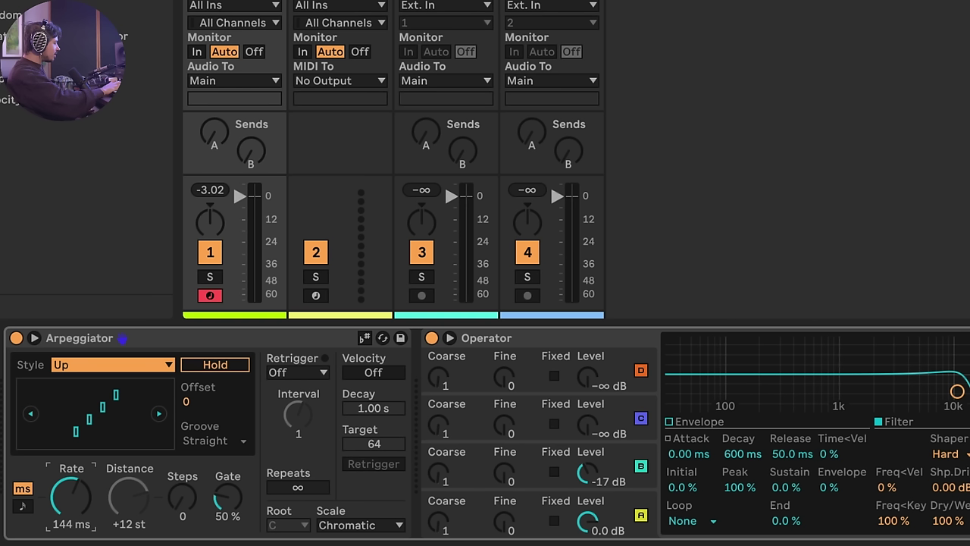
{"action": "mouse_move", "coordinate": [71, 497]}
{"action": "left_mouse_down"}
{"action": "mouse_move", "coordinate": [70, 521]}
{"action": "mouse_move", "coordinate": [81, 497]}
{"action": "left_mouse_up"}
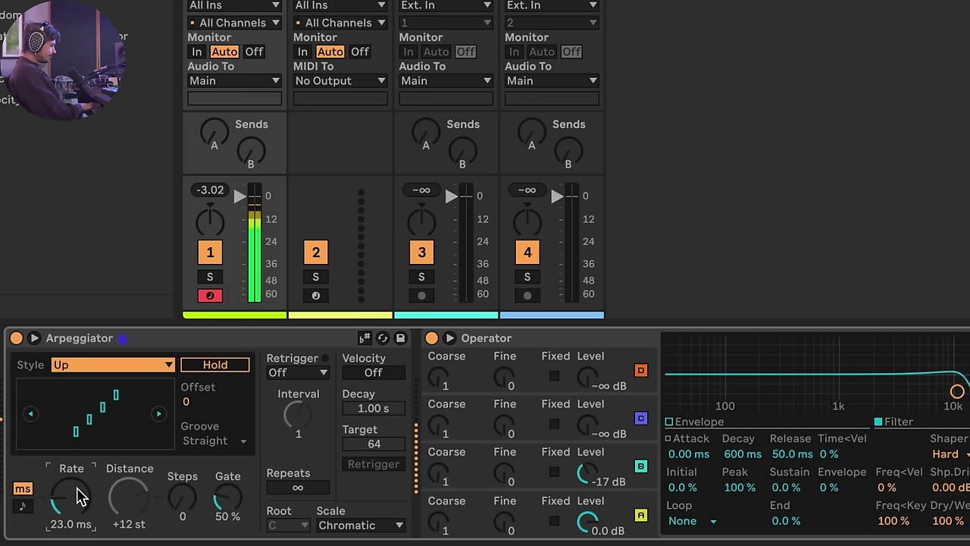
- Give operator B a short decay, no sustain and a coarse tuning of 10
{"action": "mouse_move", "coordinate": [81, 497]}
{"action": "left_mouse_down"}
{"action": "mouse_move", "coordinate": [80, 477]}
{"action": "mouse_move", "coordinate": [80, 505]}
{"action": "left_mouse_up"}
{"action": "left_click", "coordinate": [599, 466]}
{"action": "left_click", "coordinate": [613, 513]}
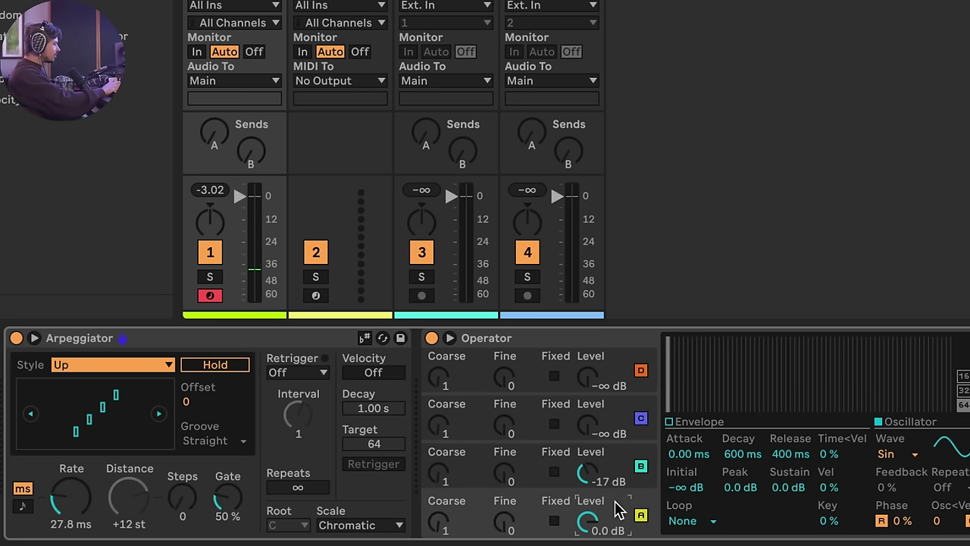
{"action": "left_click", "coordinate": [613, 460]}
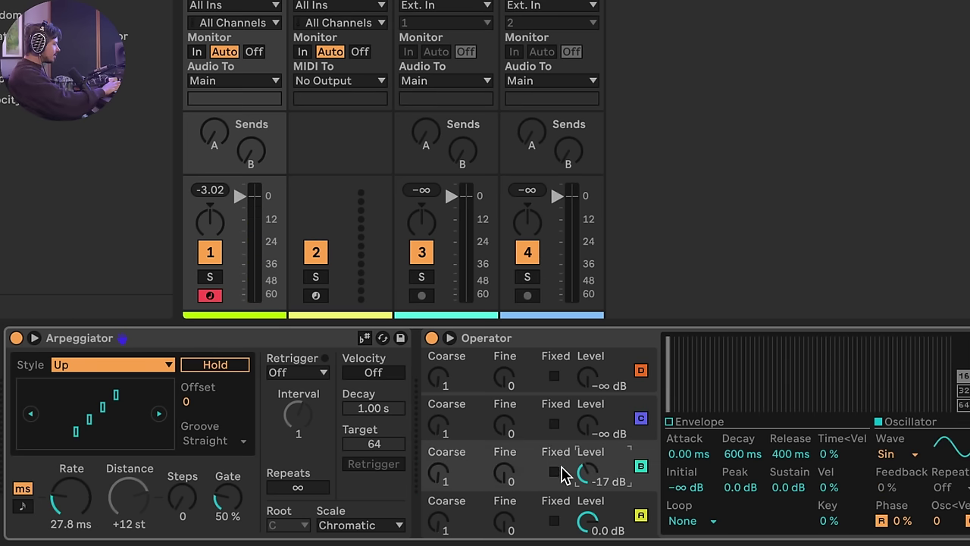
{"action": "left_click", "coordinate": [670, 421]}
{"action": "left_click_drag", "start_coordinate": [758, 342], "coordinate": [701, 407]}
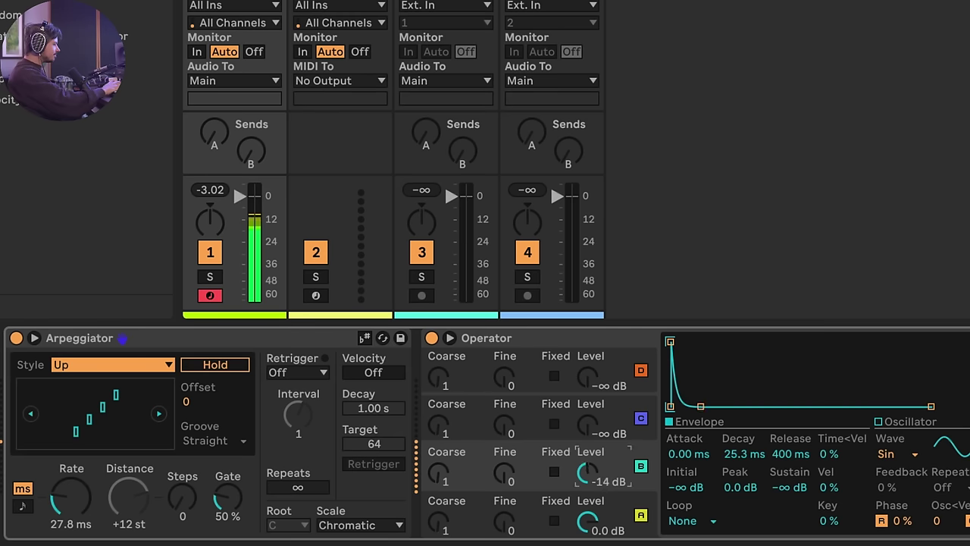
{"action": "left_click_drag", "start_coordinate": [438, 476], "coordinate": [438, 455]}
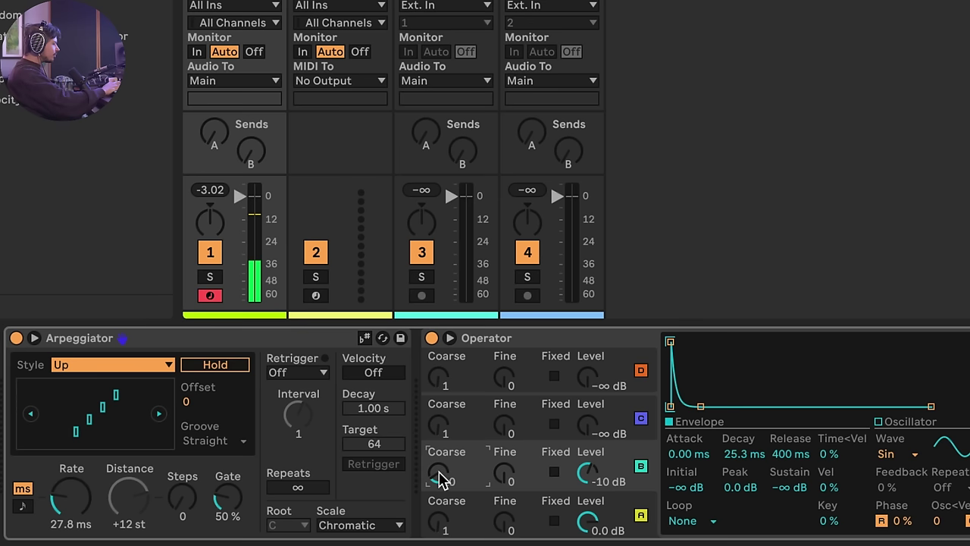
- Compare the Arpeggiator bypassed and on, nudge its rate, and set the filter shaper back to Off
{"action": "left_click", "coordinate": [16, 339]}
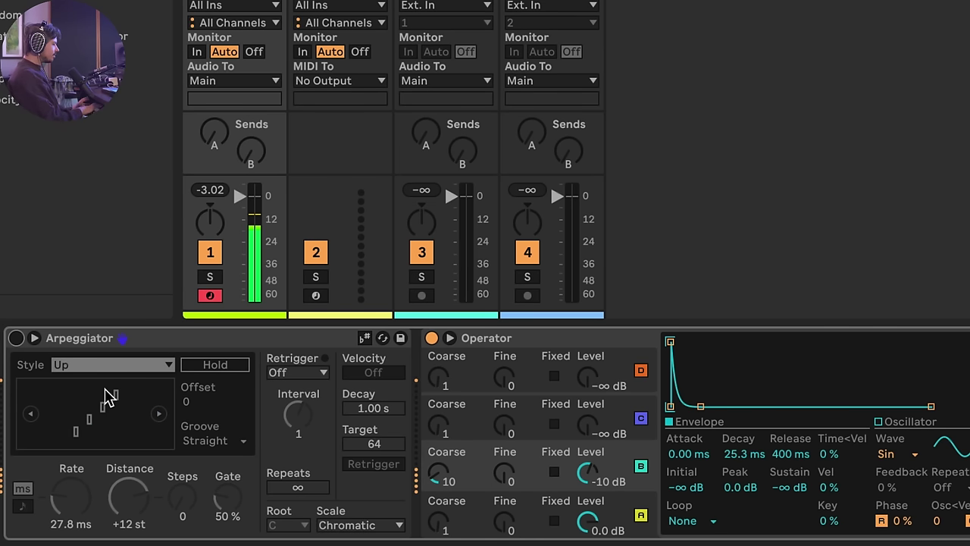
{"action": "left_click", "coordinate": [16, 338]}
{"action": "mouse_move", "coordinate": [57, 494]}
{"action": "left_mouse_down"}
{"action": "mouse_move", "coordinate": [57, 470]}
{"action": "mouse_move", "coordinate": [70, 493]}
{"action": "mouse_move", "coordinate": [70, 474]}
{"action": "mouse_move", "coordinate": [70, 501]}
{"action": "left_mouse_up"}
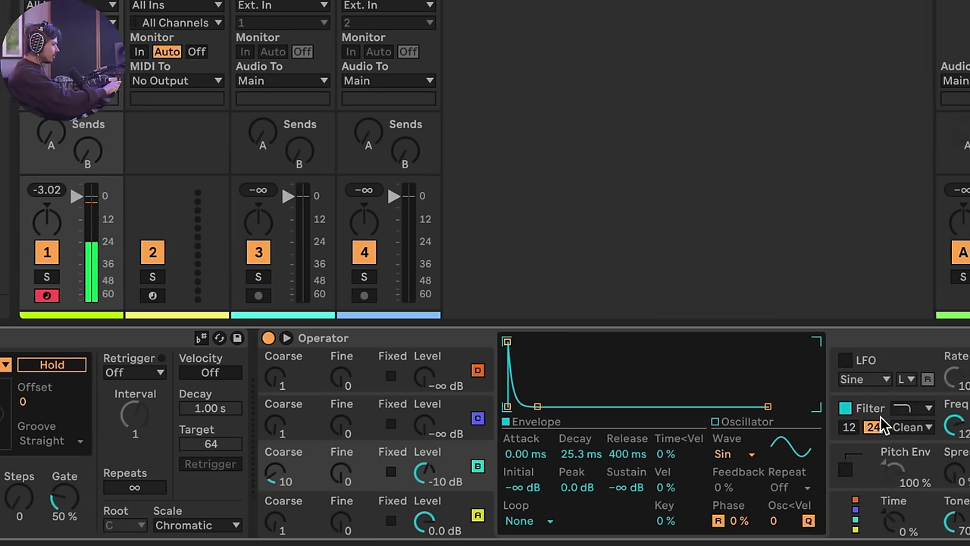
{"action": "left_click", "coordinate": [760, 409]}
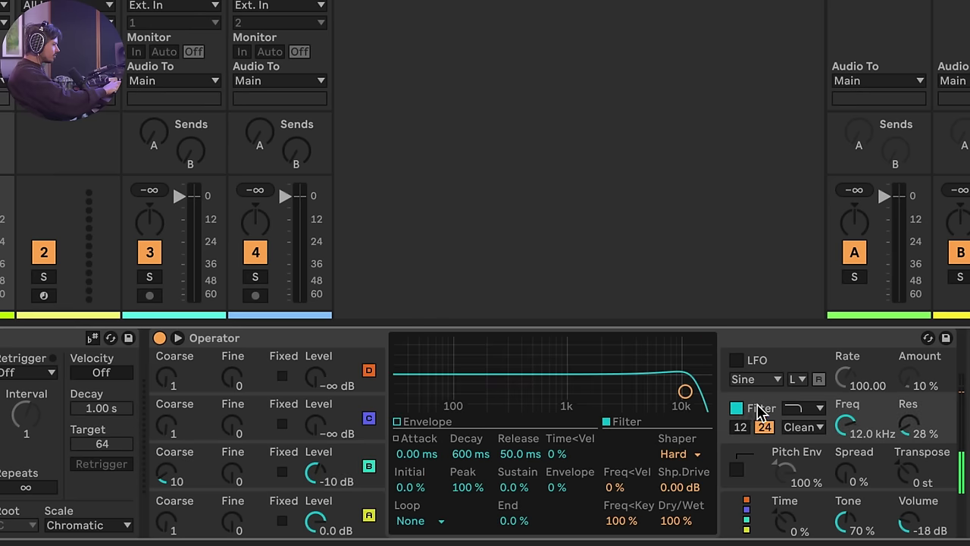
{"action": "left_click", "coordinate": [670, 455]}
{"action": "left_click", "coordinate": [673, 468]}
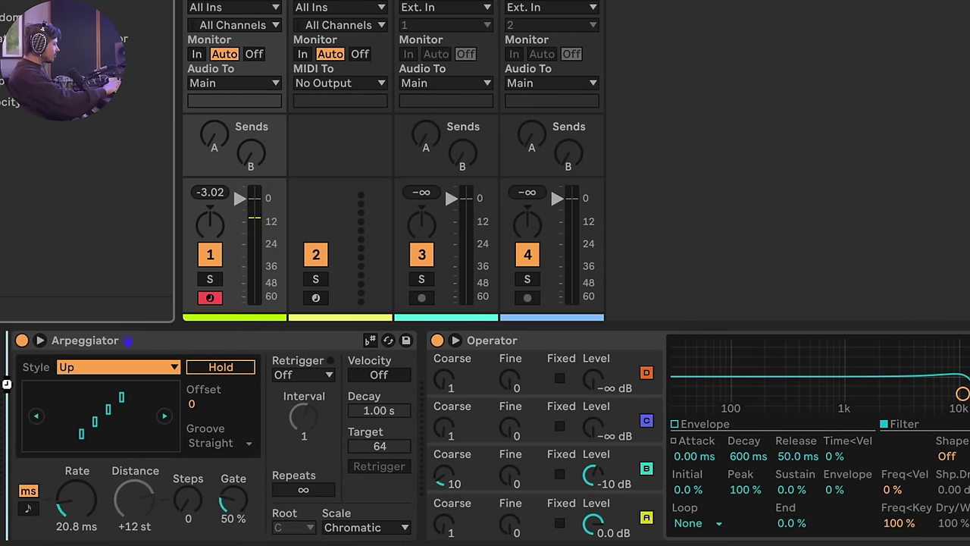
- Map Envelope MIDI to the Arpeggiator Rate at 10.0 ms, with near-instant attack, 1.38 s decay, no sustain
{"action": "scroll", "coordinate": [102, 385], "scroll_direction": "left", "scroll_amount": 5}
{"action": "left_click", "coordinate": [65, 368]}
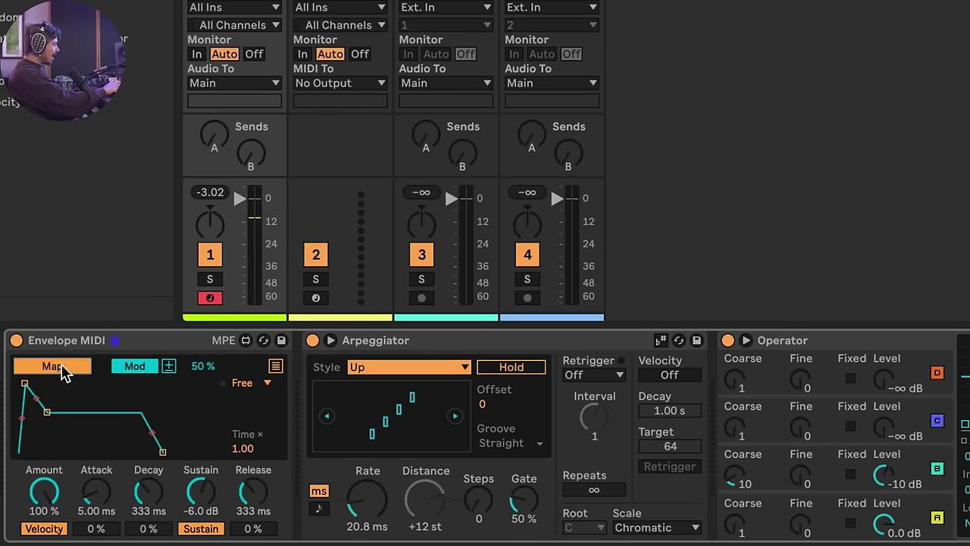
{"action": "left_click", "coordinate": [367, 500]}
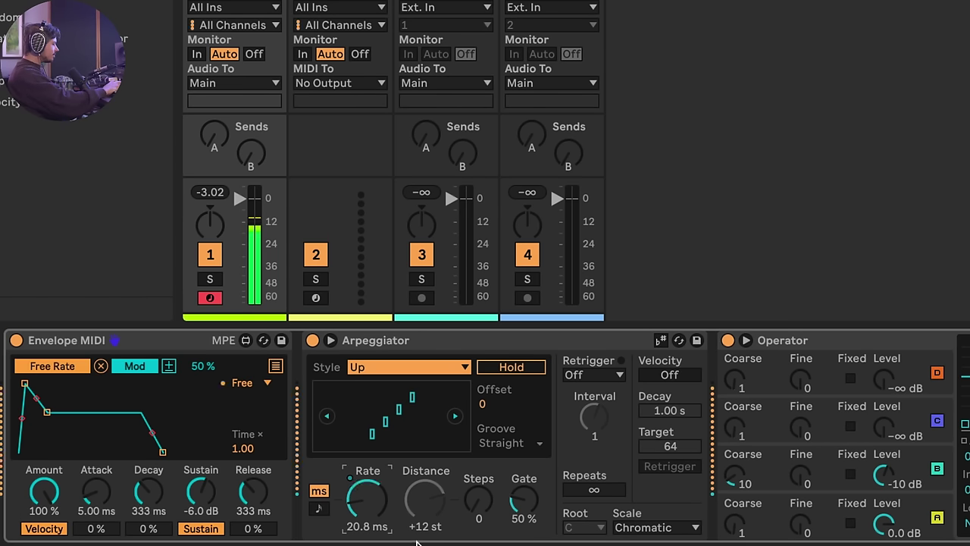
{"action": "left_click_drag", "start_coordinate": [369, 502], "coordinate": [357, 503]}
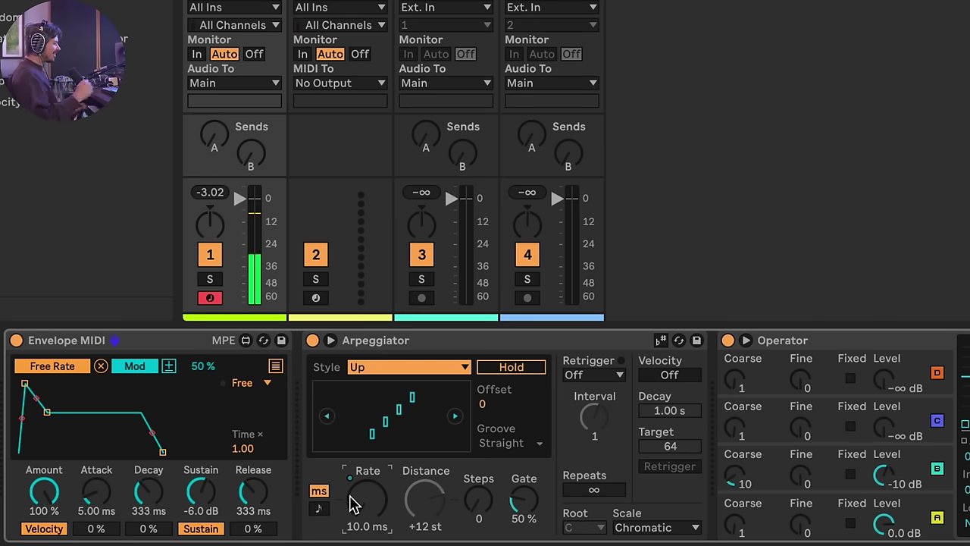
{"action": "left_click_drag", "start_coordinate": [47, 412], "coordinate": [55, 453]}
{"action": "left_click_drag", "start_coordinate": [25, 386], "coordinate": [19, 384]}
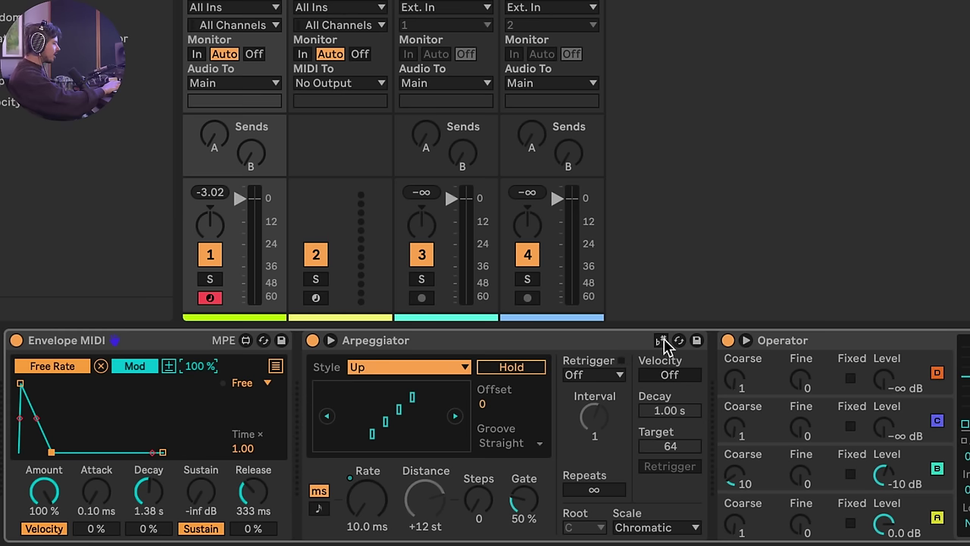
- Switch the Arpeggiator to scale mode with 4 steps and set the scale to F Minor Pentatonic
{"action": "left_click", "coordinate": [662, 341]}
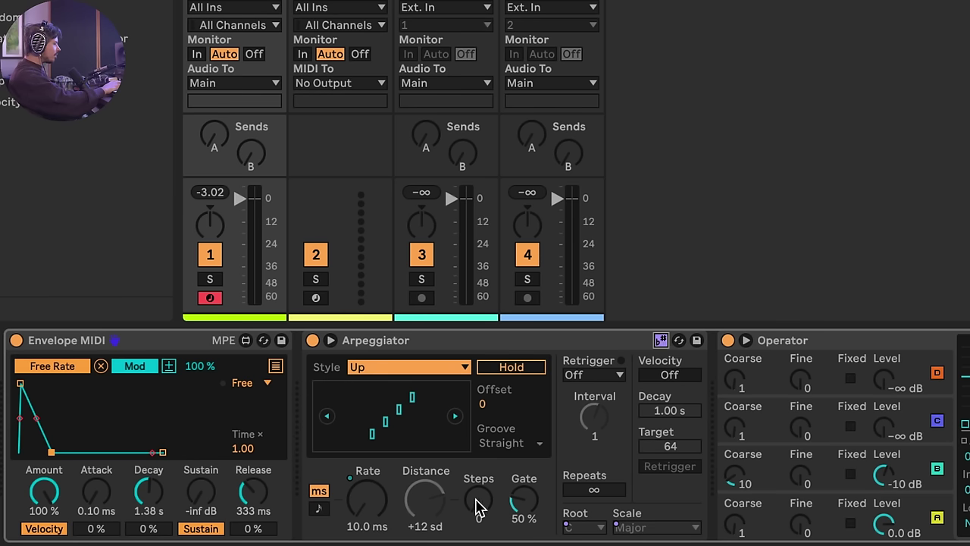
{"action": "left_click_drag", "start_coordinate": [479, 506], "coordinate": [479, 501]}
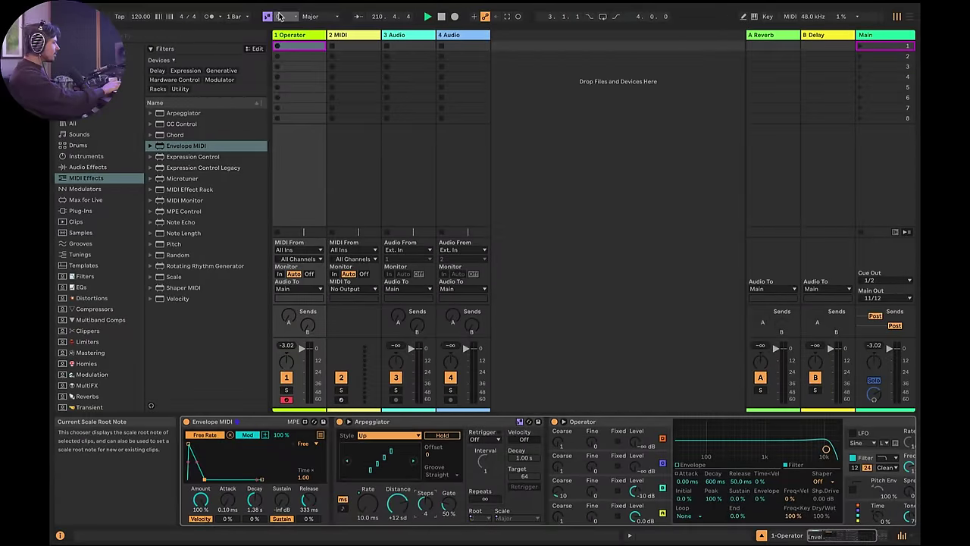
{"action": "left_click", "coordinate": [279, 16]}
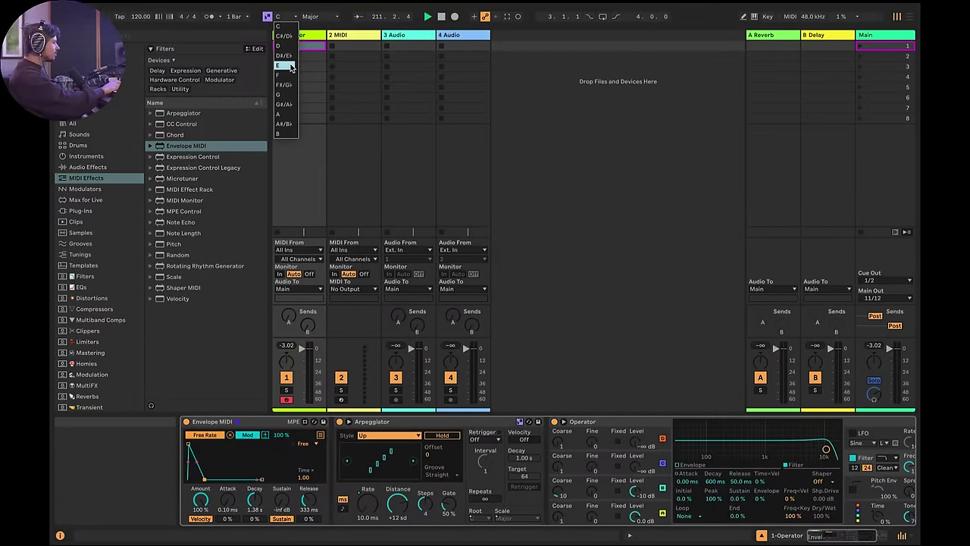
{"action": "left_click", "coordinate": [286, 70]}
{"action": "left_click", "coordinate": [310, 16]}
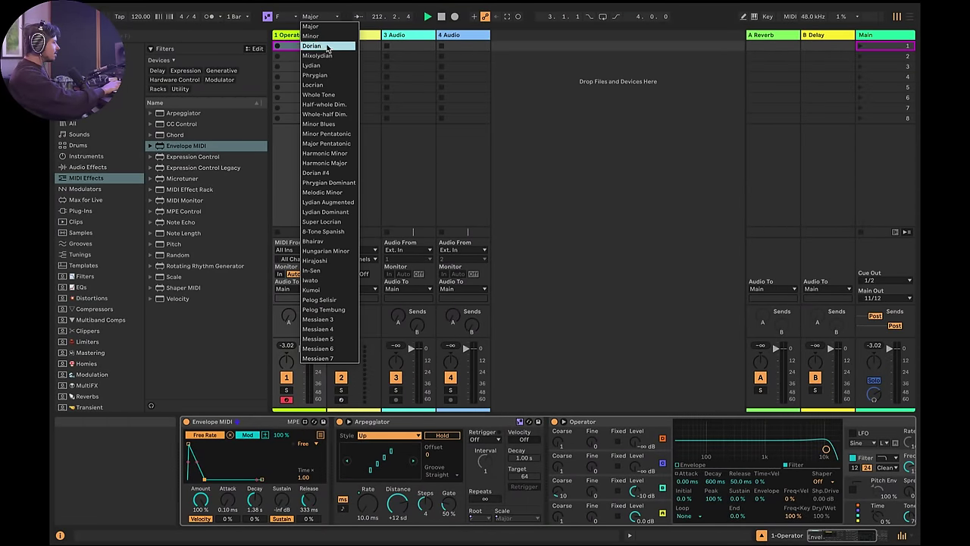
{"action": "left_click", "coordinate": [334, 133]}
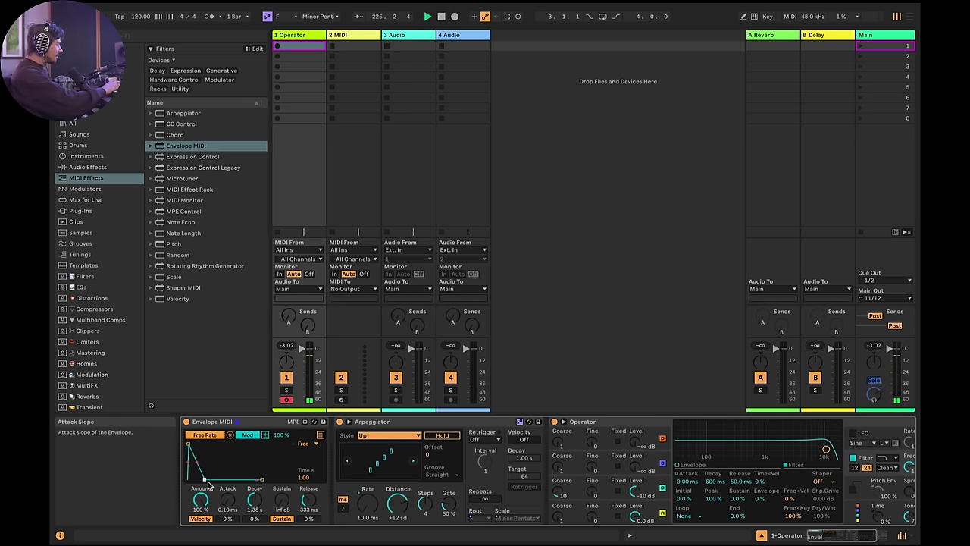
- Shorten Envelope MIDI's decay to 181 ms; enable Arpeggiator Velocity with 3.96 s decay and target 2
{"action": "left_click_drag", "start_coordinate": [203, 479], "coordinate": [198, 479]}
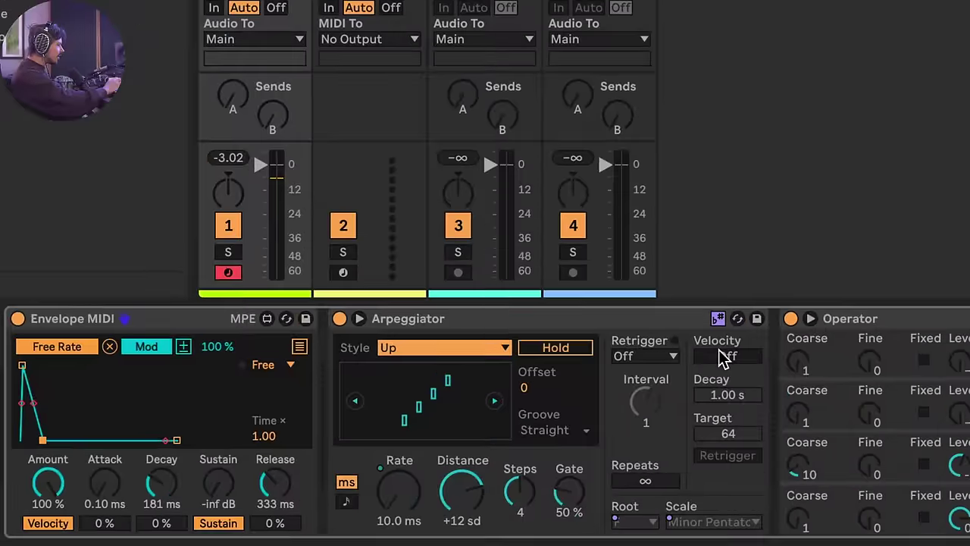
{"action": "left_click", "coordinate": [523, 439]}
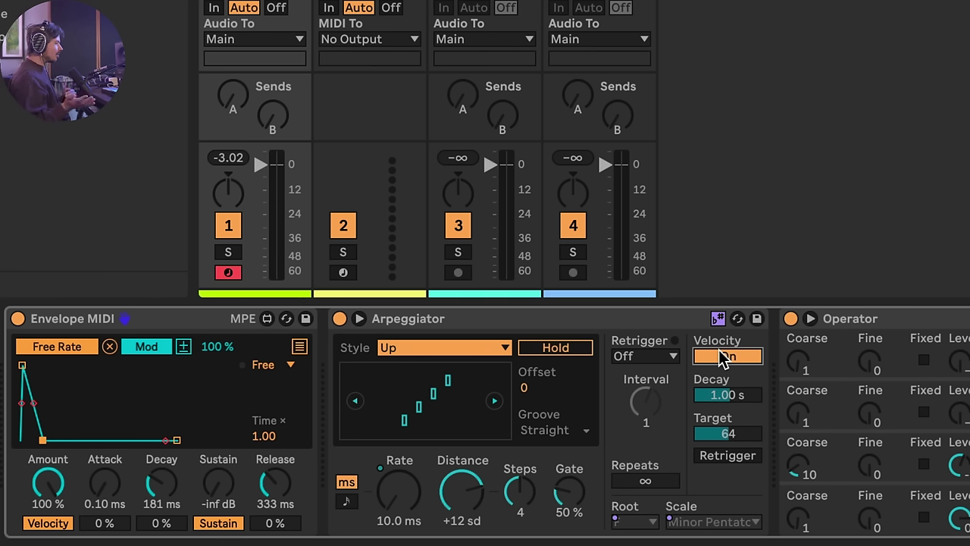
{"action": "left_click", "coordinate": [732, 395]}
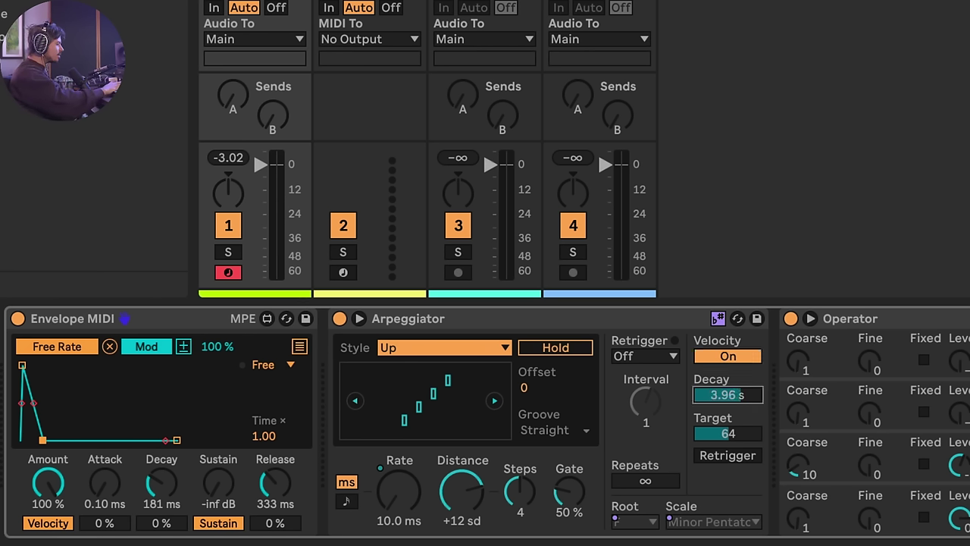
{"action": "left_click", "coordinate": [739, 432]}
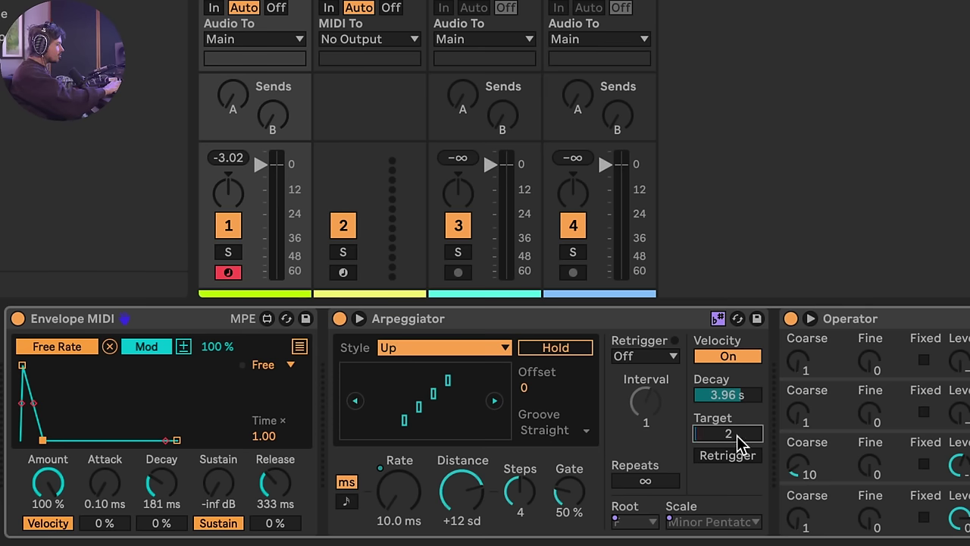
{"action": "scroll", "coordinate": [686, 472], "scroll_direction": "right", "scroll_amount": 3}
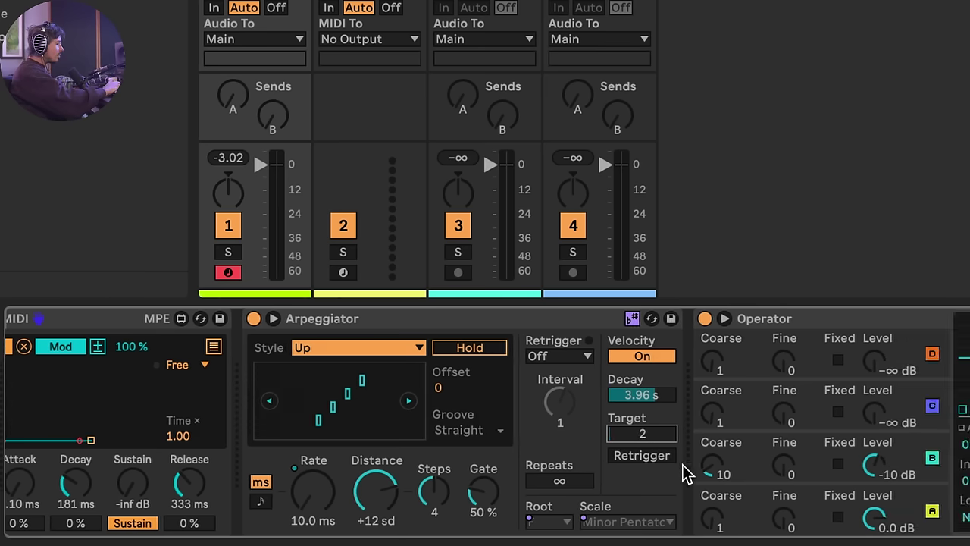
{"action": "scroll", "coordinate": [686, 471], "scroll_direction": "right", "scroll_amount": 4}
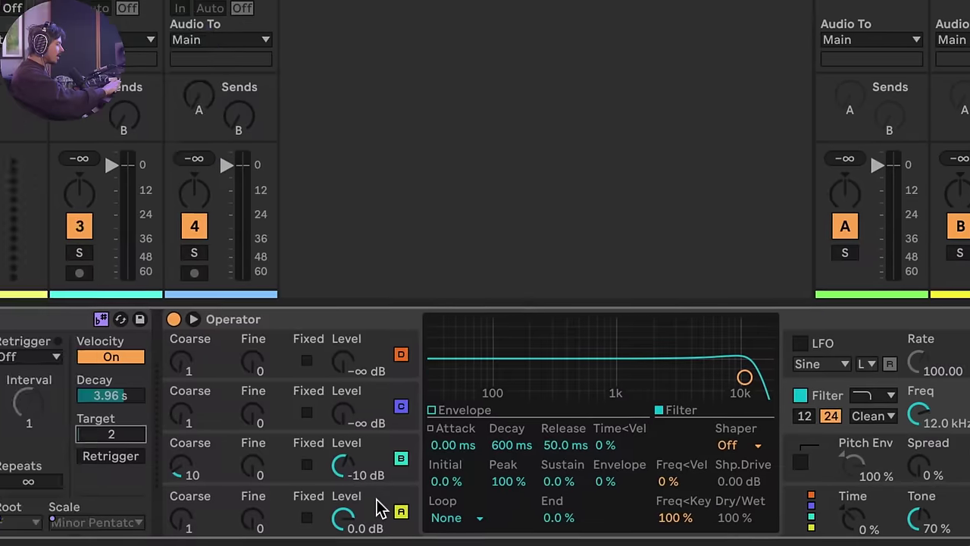
- Set oscillator A's velocity sensitivity to 100% and lower Operator's volume to -24 dB
{"action": "left_click", "coordinate": [758, 505]}
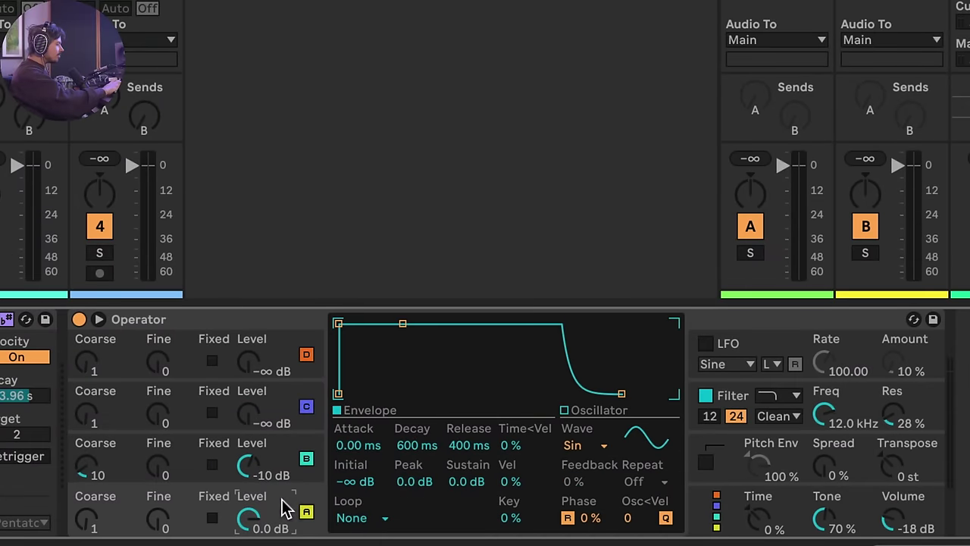
{"action": "left_click", "coordinate": [510, 482]}
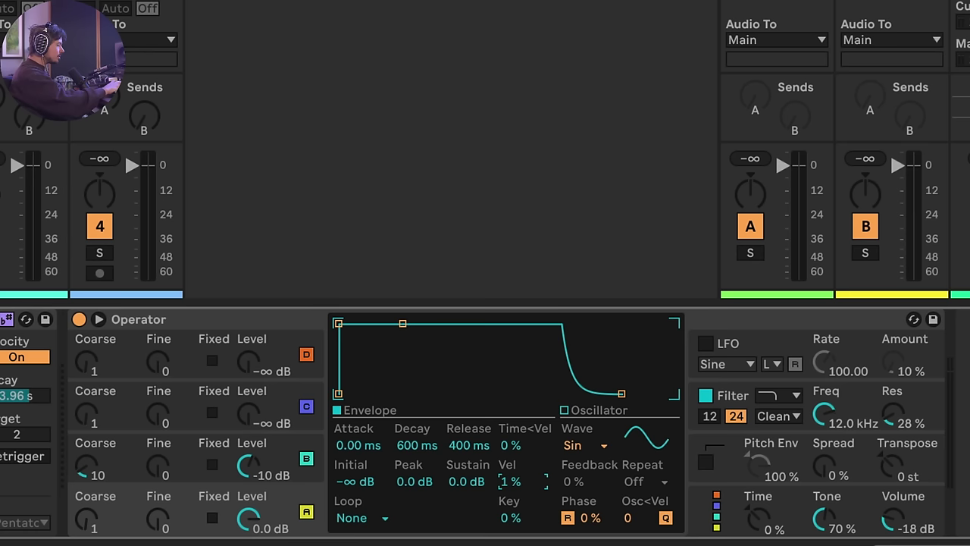
{"action": "left_click_drag", "start_coordinate": [510, 482], "coordinate": [509, 410]}
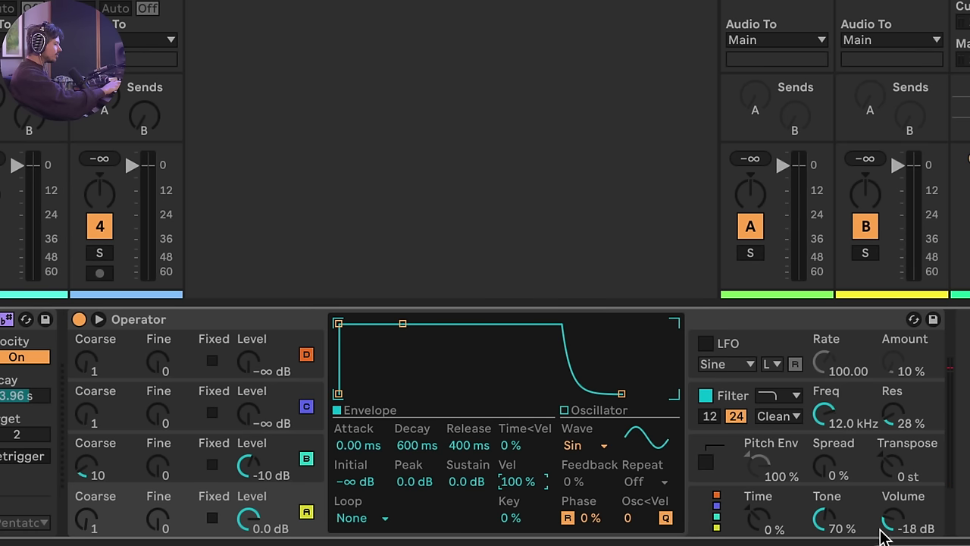
{"action": "left_click", "coordinate": [887, 529]}
{"action": "left_click_drag", "start_coordinate": [887, 529], "coordinate": [888, 535]}
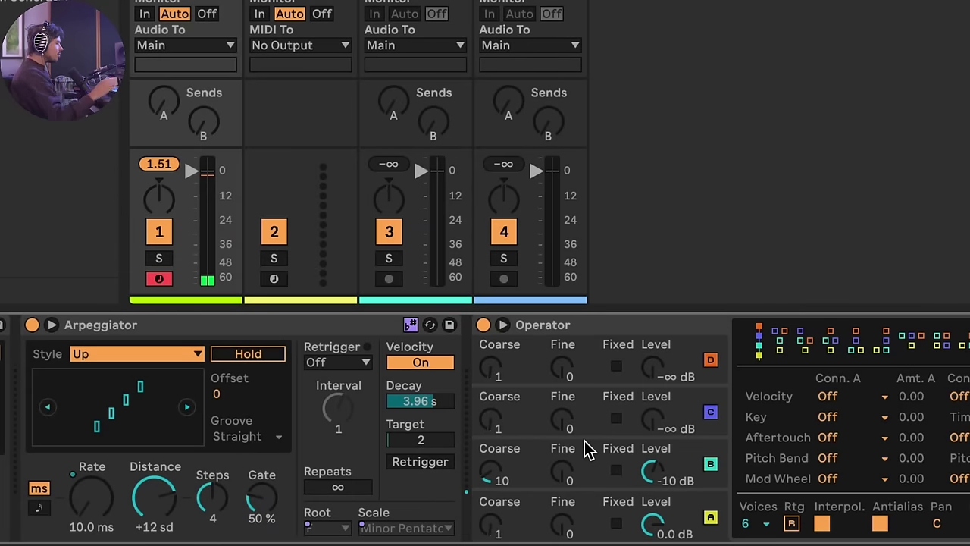
- Lower the Arpeggiator from 4 to 3 steps and reduce Distance from +12 to +5 sd
{"action": "scroll", "coordinate": [587, 449], "scroll_direction": "left", "scroll_amount": 5}
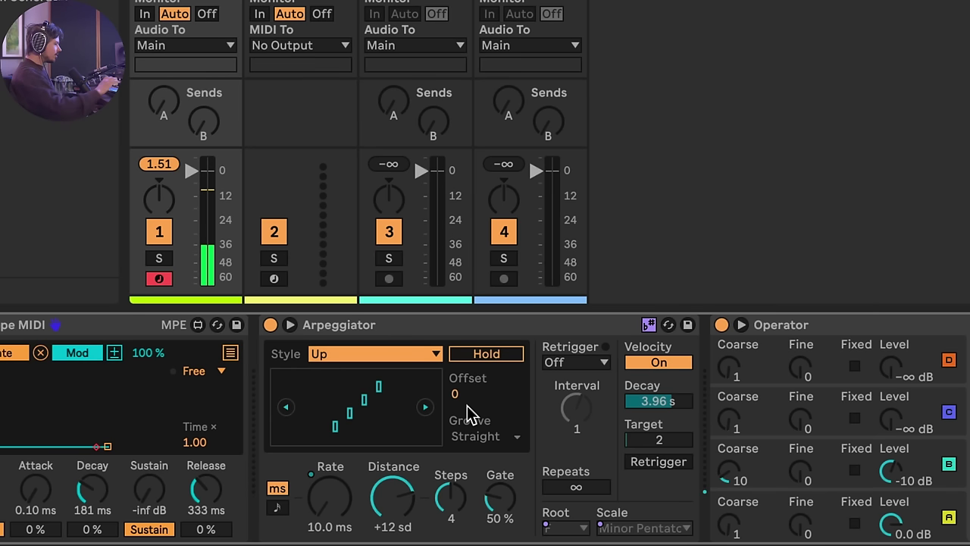
{"action": "key", "text": "Down"}
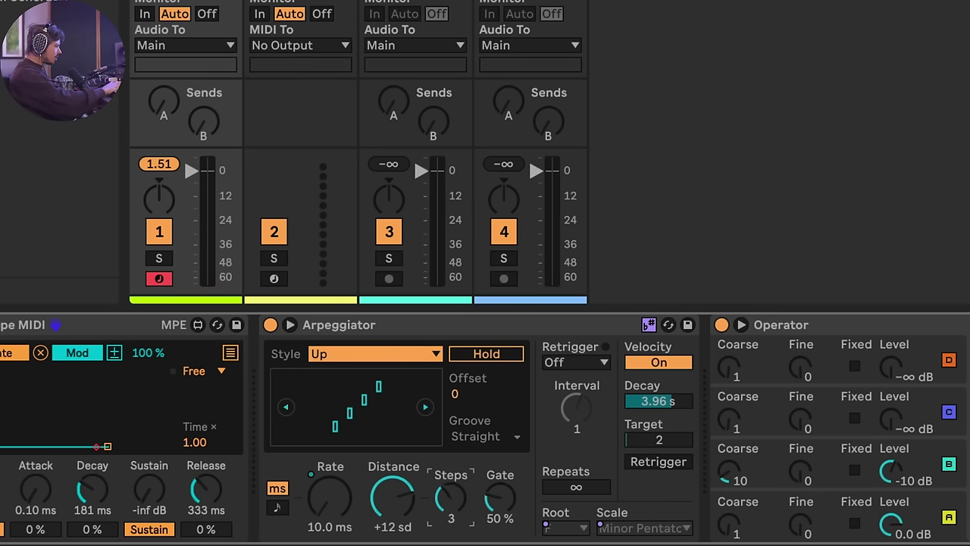
{"action": "left_click_drag", "start_coordinate": [412, 502], "coordinate": [411, 516]}
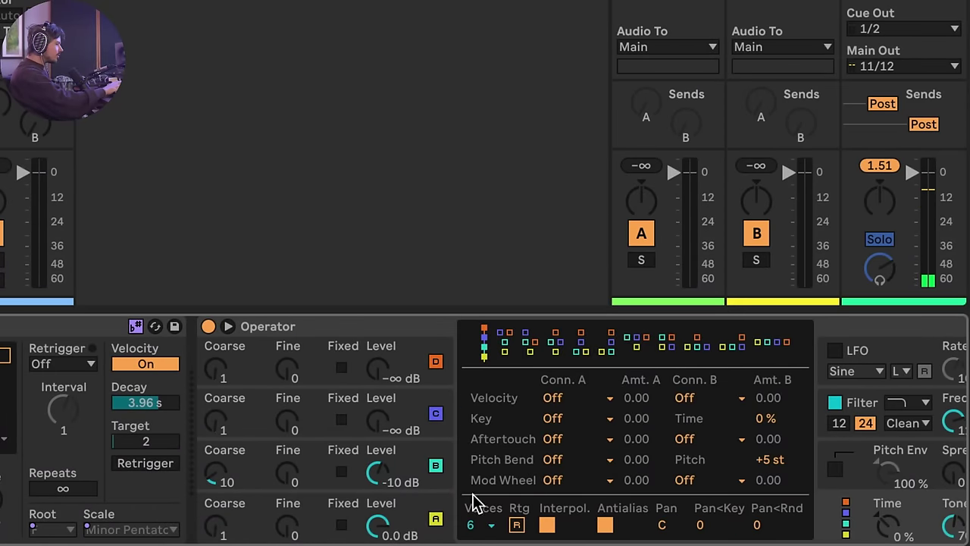
- Draw a custom harmonic waveform for oscillator A, with harmonics 2 to 8 at full level
{"action": "left_click", "coordinate": [422, 504]}
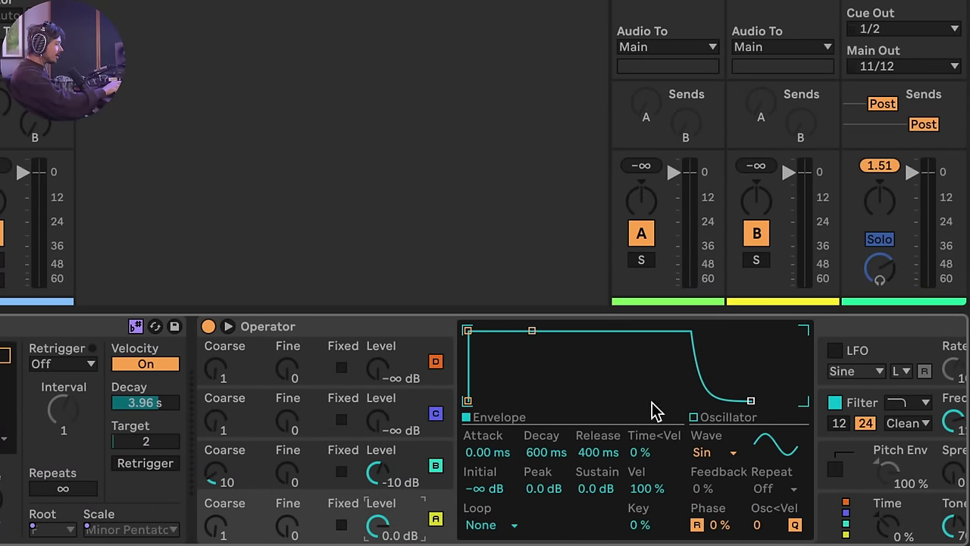
{"action": "left_click", "coordinate": [698, 418]}
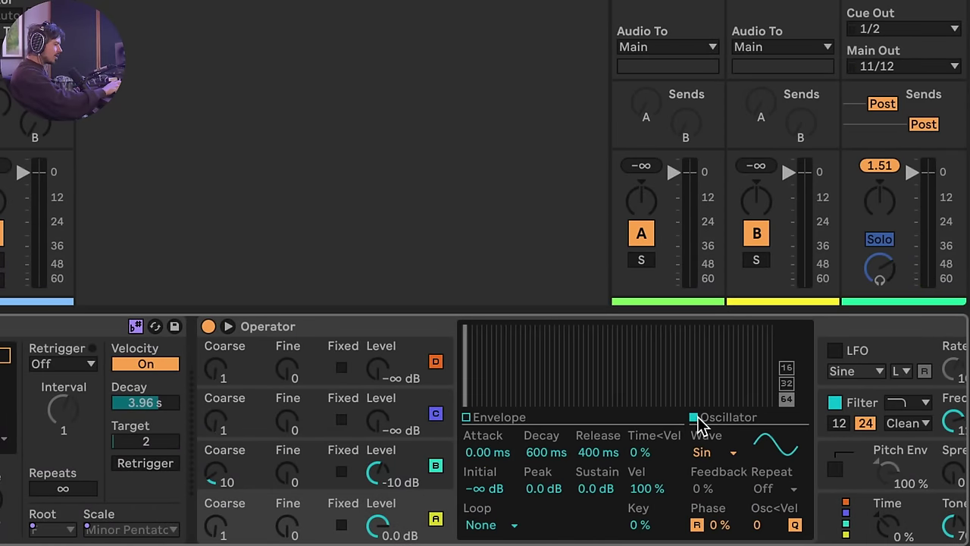
{"action": "left_click", "coordinate": [736, 364]}
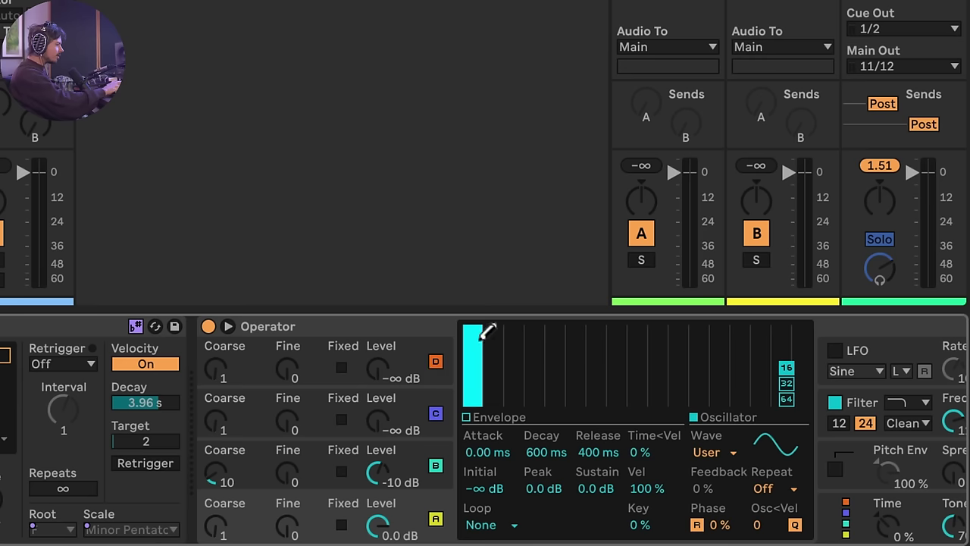
{"action": "mouse_move", "coordinate": [486, 293]}
{"action": "left_mouse_down"}
{"action": "mouse_move", "coordinate": [590, 274]}
{"action": "mouse_move", "coordinate": [628, 255]}
{"action": "mouse_move", "coordinate": [621, 282]}
{"action": "left_mouse_up"}
{"action": "left_click_drag", "start_coordinate": [387, 482], "coordinate": [387, 482]}
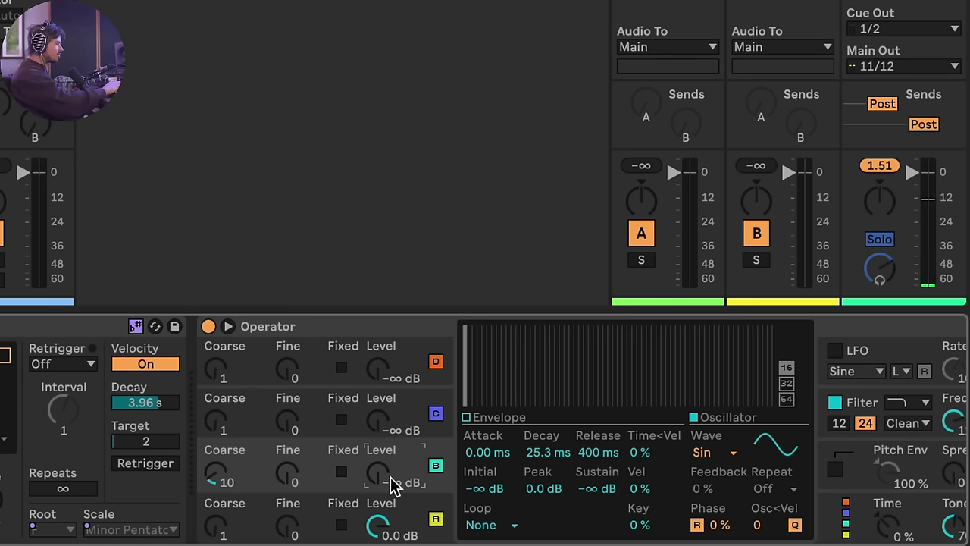
{"action": "scroll", "coordinate": [433, 470], "scroll_direction": "right", "scroll_amount": 5}
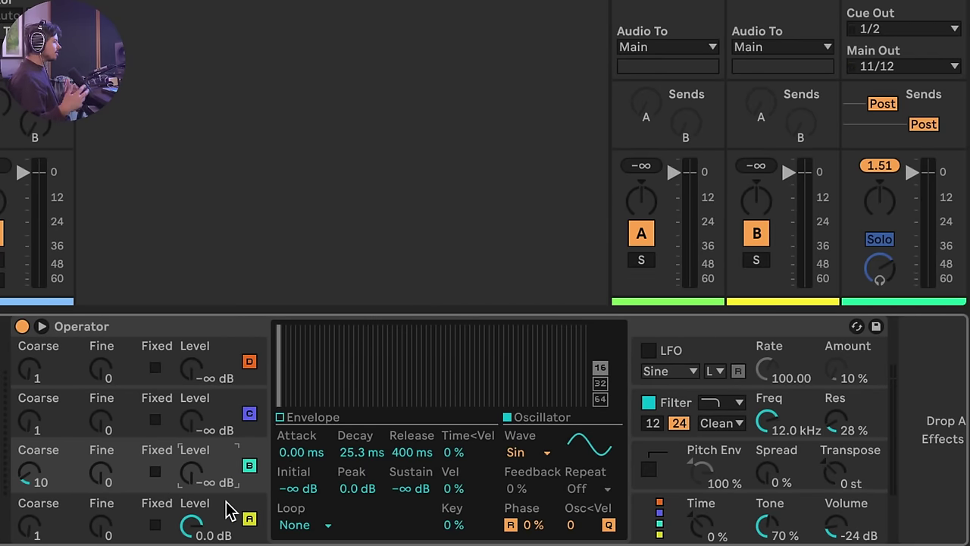
- Redraw oscillator A's harmonics into a saw-like shape and raise Operator's overall volume
{"action": "left_click", "coordinate": [231, 511]}
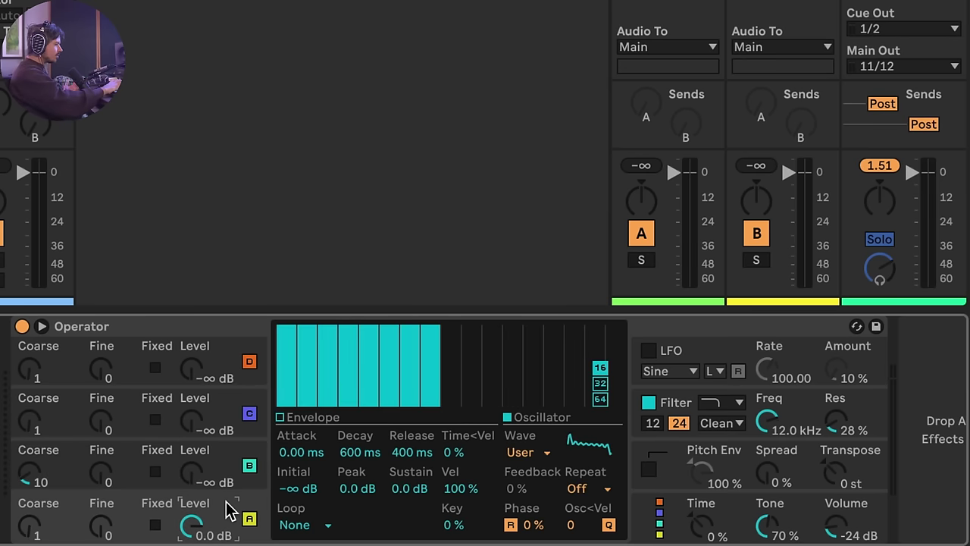
{"action": "mouse_move", "coordinate": [348, 341]}
{"action": "left_mouse_down"}
{"action": "mouse_move", "coordinate": [319, 341]}
{"action": "mouse_move", "coordinate": [353, 346]}
{"action": "mouse_move", "coordinate": [417, 438]}
{"action": "mouse_move", "coordinate": [491, 473]}
{"action": "left_mouse_up"}
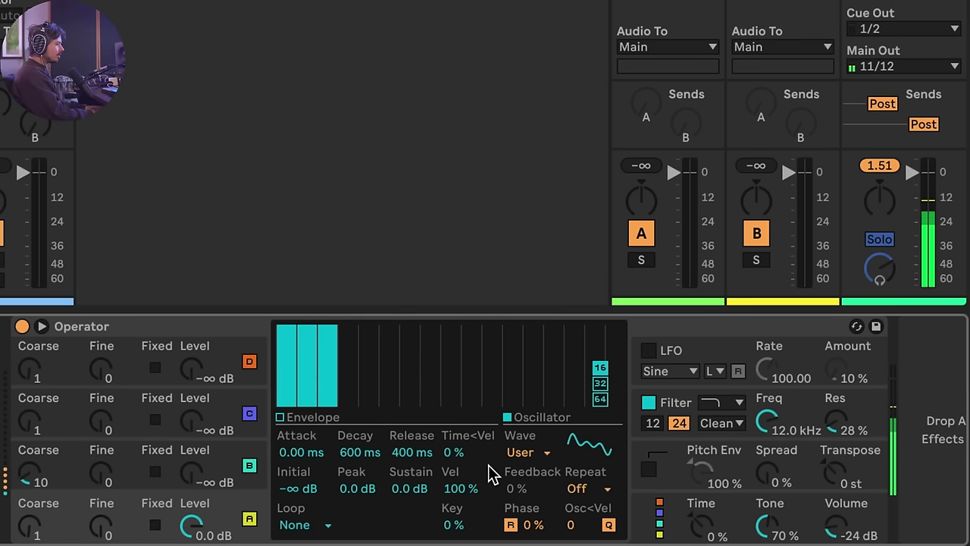
{"action": "mouse_move", "coordinate": [573, 351]}
{"action": "left_mouse_down"}
{"action": "mouse_move", "coordinate": [570, 325]}
{"action": "mouse_move", "coordinate": [189, 310]}
{"action": "left_mouse_up"}
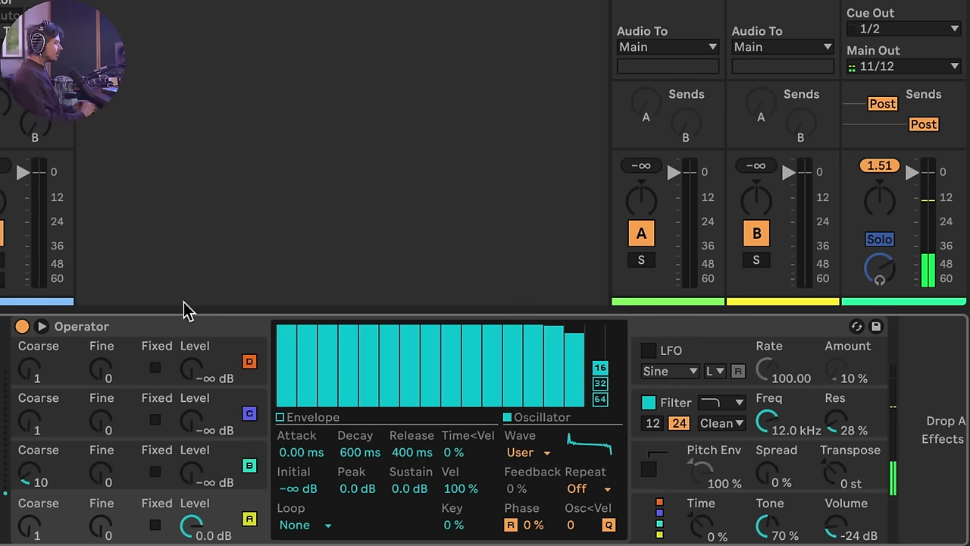
{"action": "left_click_drag", "start_coordinate": [570, 329], "coordinate": [563, 304]}
{"action": "left_click_drag", "start_coordinate": [837, 529], "coordinate": [837, 513]}
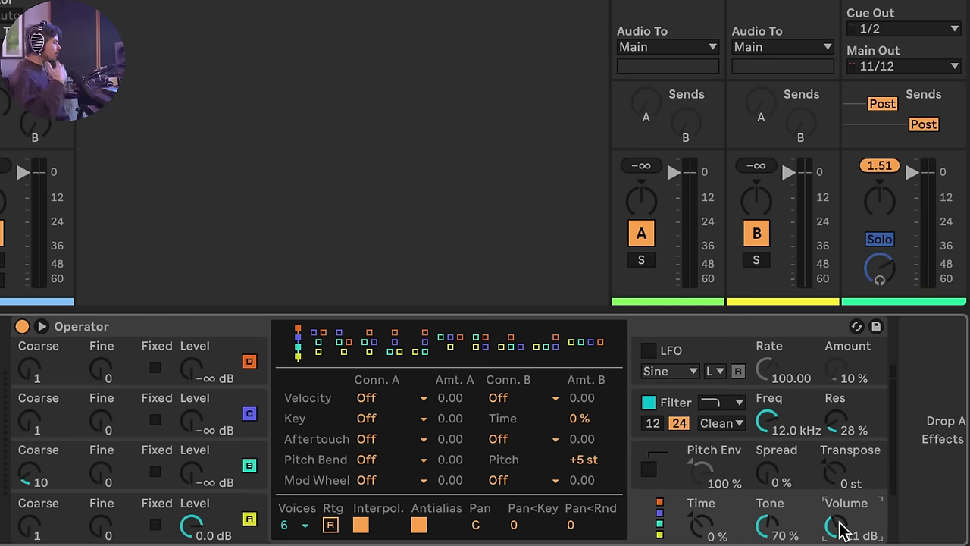
- Set Operator's filter to 2.58 kHz, 70% resonance, with a 1.16 s envelope at 62% amount
{"action": "left_click", "coordinate": [796, 422]}
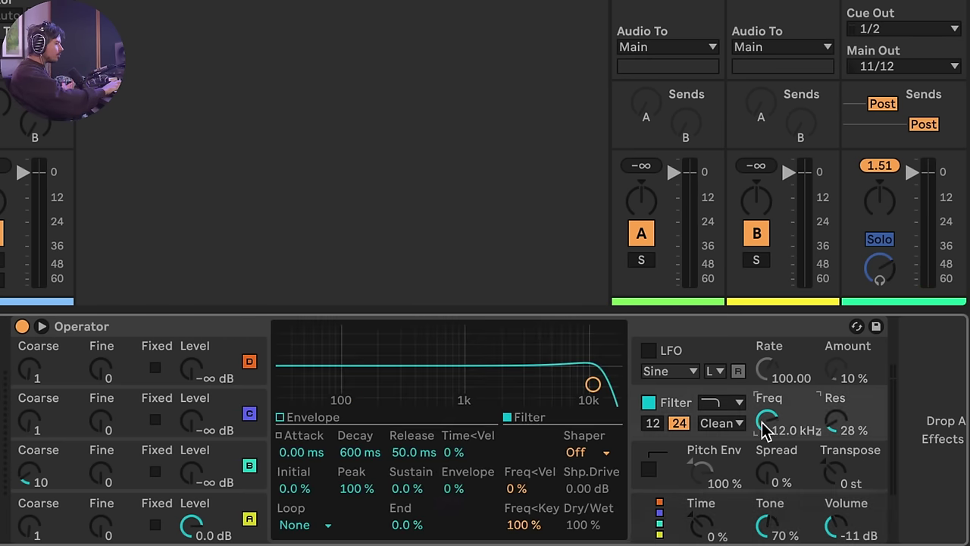
{"action": "left_click_drag", "start_coordinate": [592, 384], "coordinate": [514, 363]}
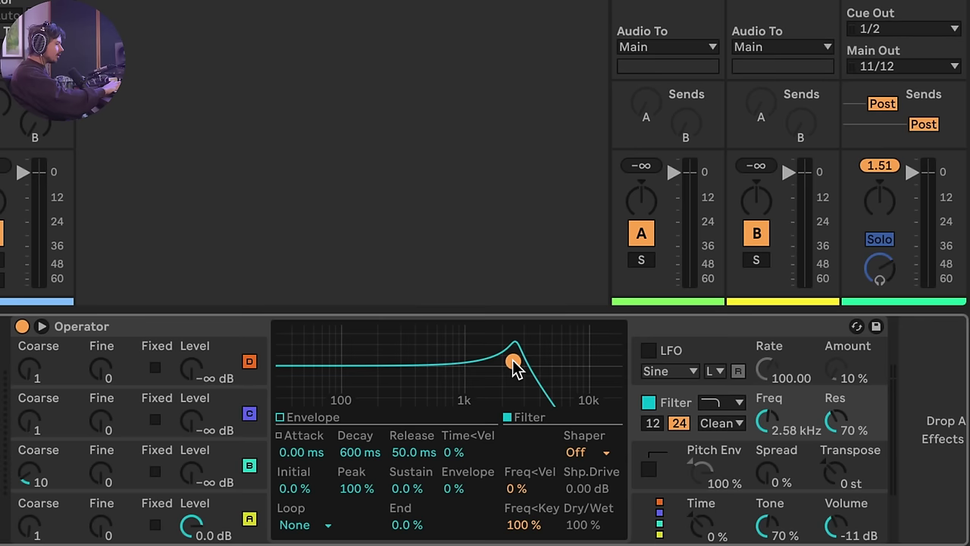
{"action": "left_click", "coordinate": [281, 418]}
{"action": "mouse_move", "coordinate": [348, 400]}
{"action": "left_mouse_down"}
{"action": "mouse_move", "coordinate": [368, 399]}
{"action": "mouse_move", "coordinate": [354, 400]}
{"action": "left_mouse_up"}
{"action": "left_click_drag", "start_coordinate": [453, 491], "coordinate": [453, 478]}
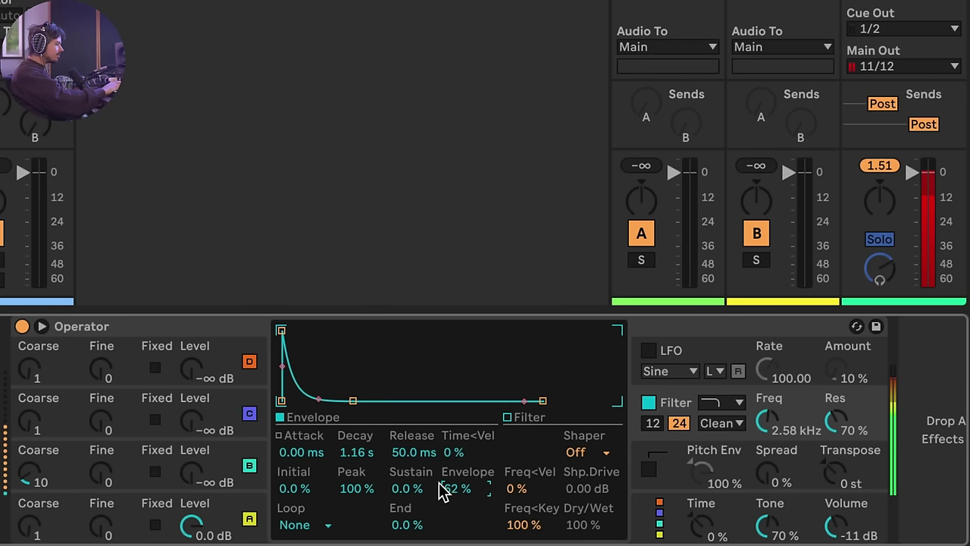
{"action": "mouse_move", "coordinate": [847, 524]}
{"action": "left_mouse_down"}
{"action": "mouse_move", "coordinate": [847, 543]}
{"action": "mouse_move", "coordinate": [847, 534]}
{"action": "left_mouse_up"}
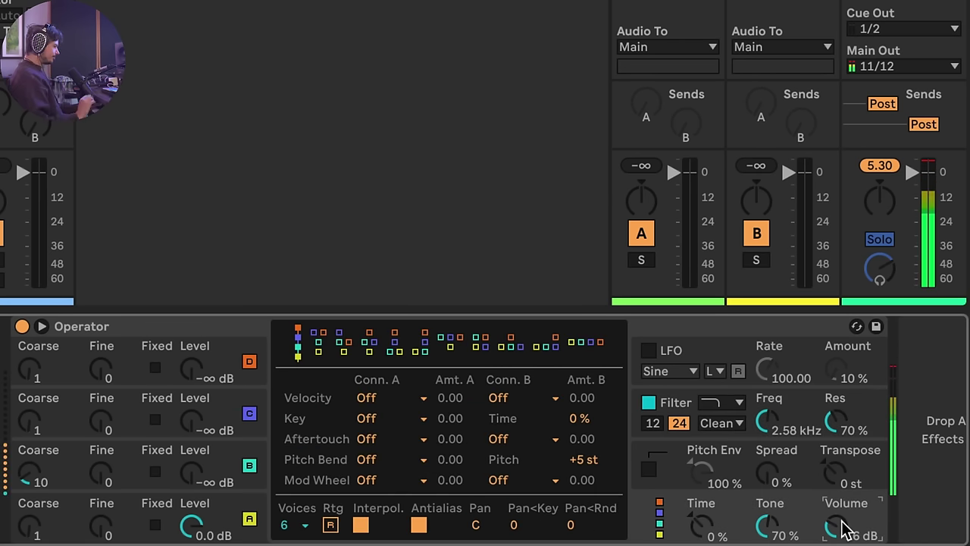
{"action": "mouse_move", "coordinate": [767, 422]}
{"action": "left_mouse_down"}
{"action": "mouse_move", "coordinate": [767, 442]}
{"action": "mouse_move", "coordinate": [767, 430]}
{"action": "left_mouse_up"}
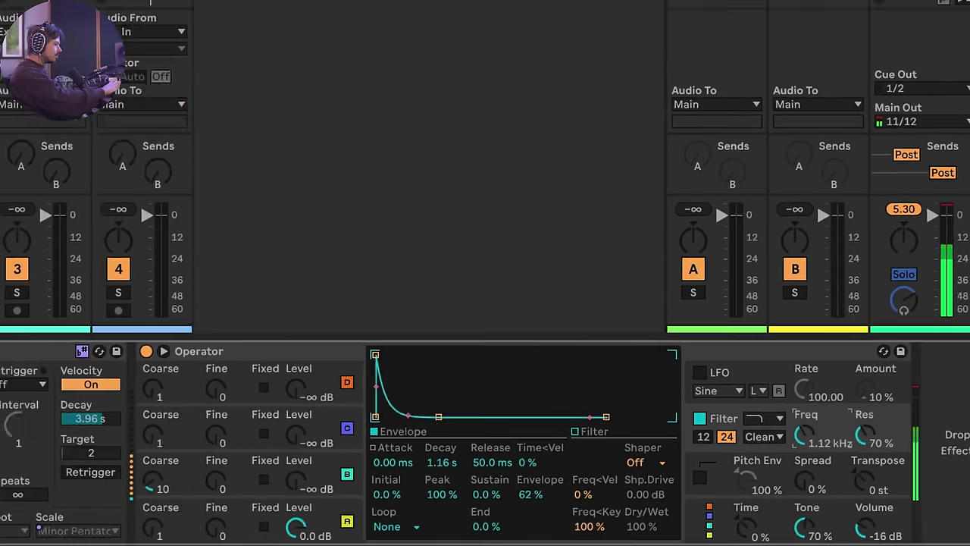
- Map Envelope MIDI's second slot to Filter Freq with 5.80 s decay; set Arpeggiator target to 48
{"action": "scroll", "coordinate": [65, 454], "scroll_direction": "left", "scroll_amount": 3}
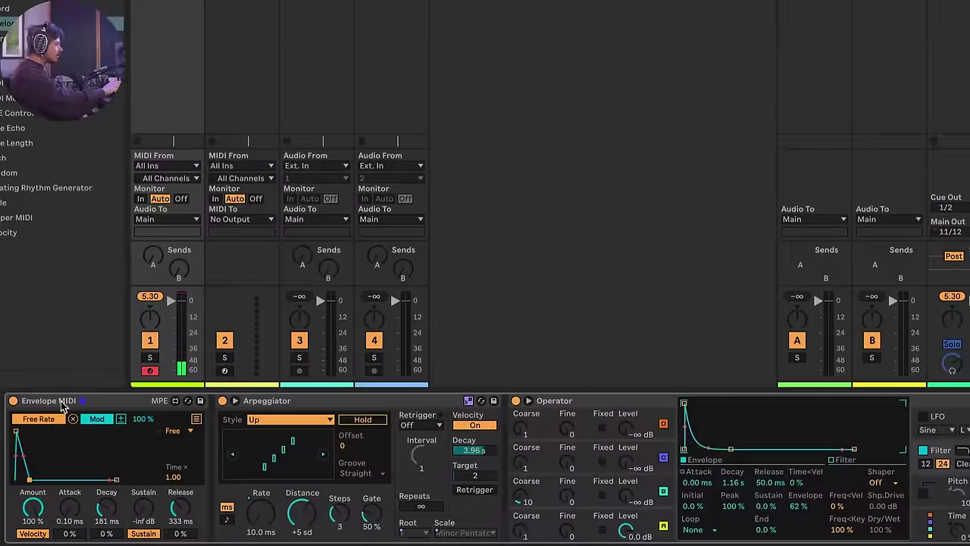
{"action": "left_click", "coordinate": [197, 419]}
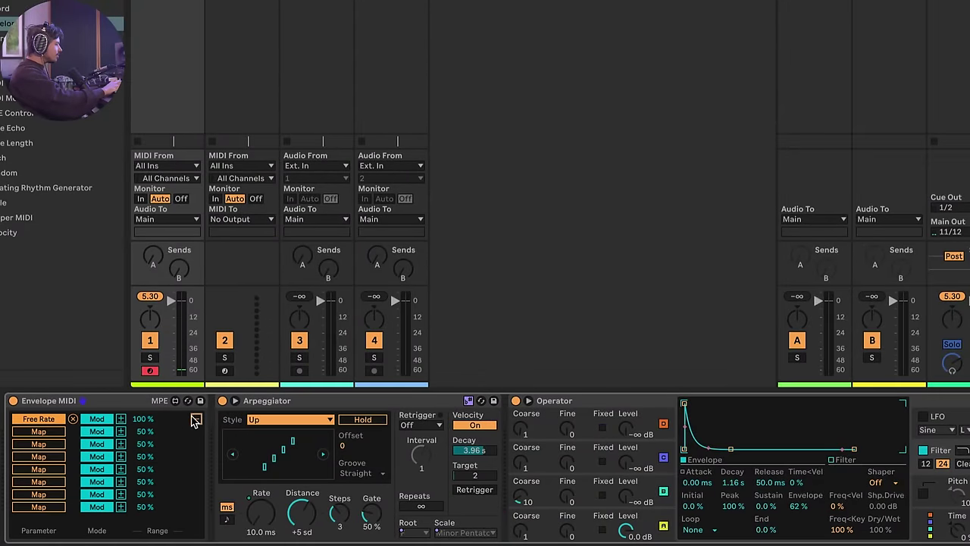
{"action": "left_click", "coordinate": [39, 432]}
{"action": "left_click", "coordinate": [723, 504]}
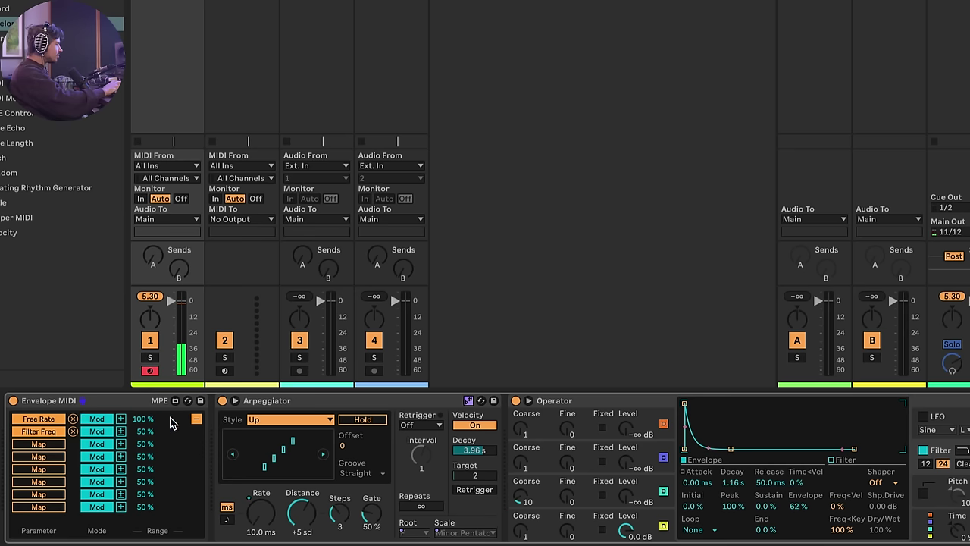
{"action": "left_click", "coordinate": [195, 421]}
{"action": "left_click_drag", "start_coordinate": [29, 479], "coordinate": [48, 479]}
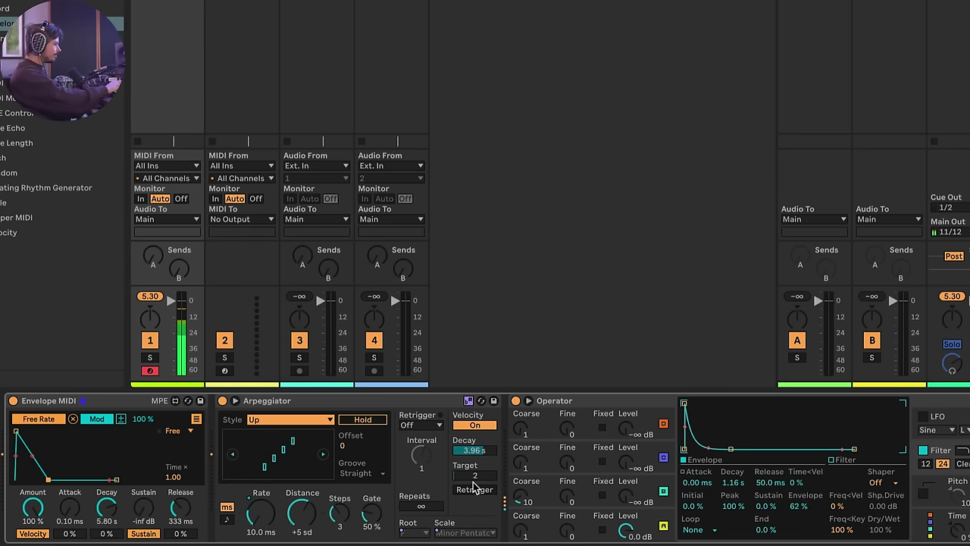
{"action": "mouse_move", "coordinate": [476, 477]}
{"action": "left_mouse_down"}
{"action": "mouse_move", "coordinate": [475, 453]}
{"action": "mouse_move", "coordinate": [471, 489]}
{"action": "left_mouse_up"}
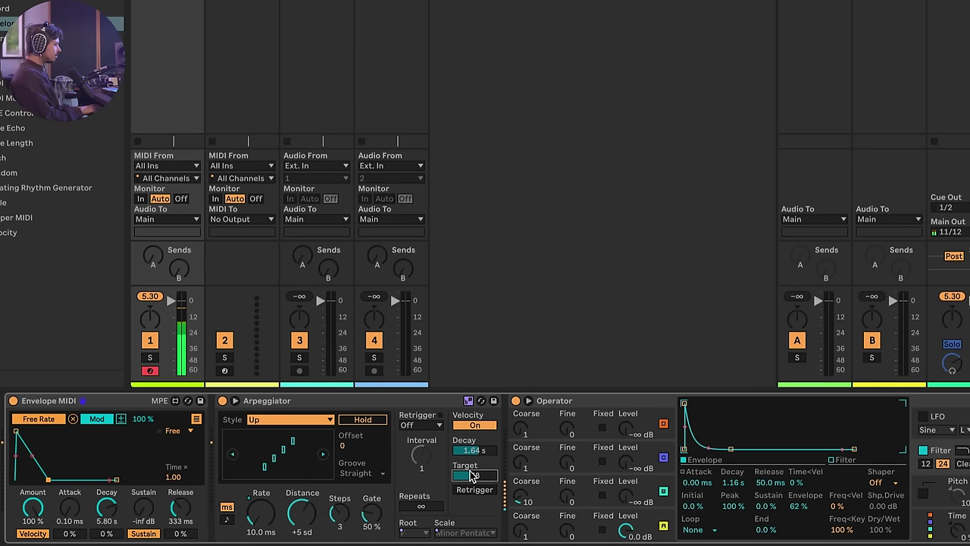
- Set Operator's filter shaper to Hard and the Arpeggiator's velocity target to 1
{"action": "scroll", "coordinate": [523, 470], "scroll_direction": "right", "scroll_amount": 5}
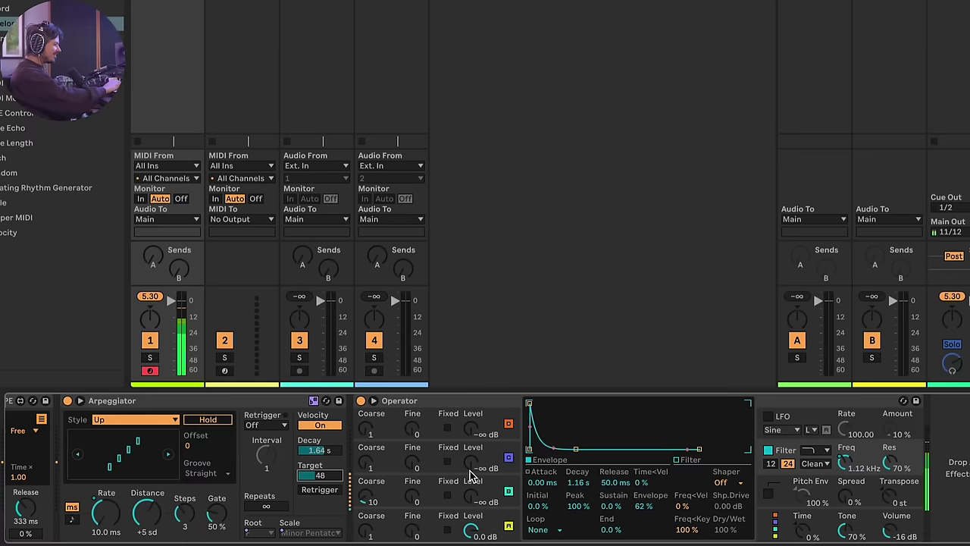
{"action": "left_click", "coordinate": [722, 482]}
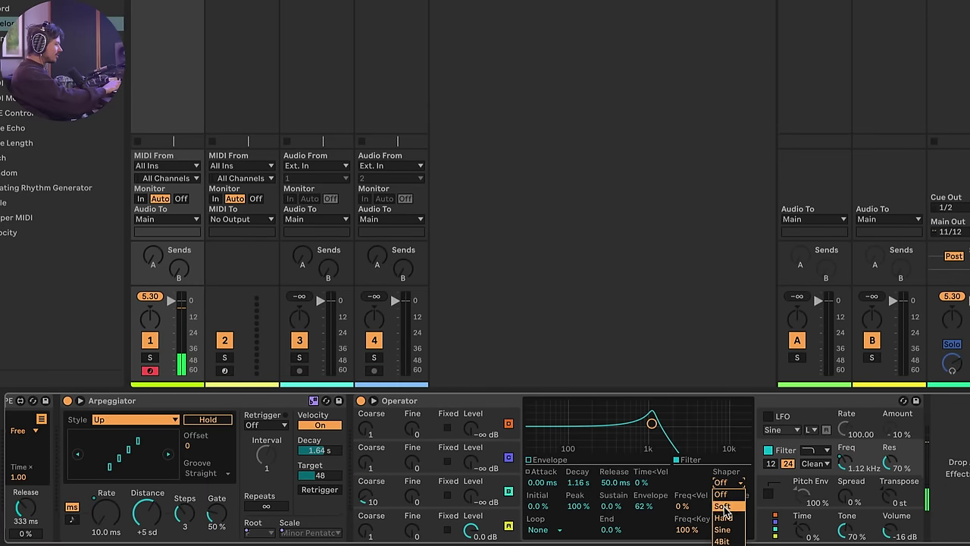
{"action": "left_click", "coordinate": [740, 518]}
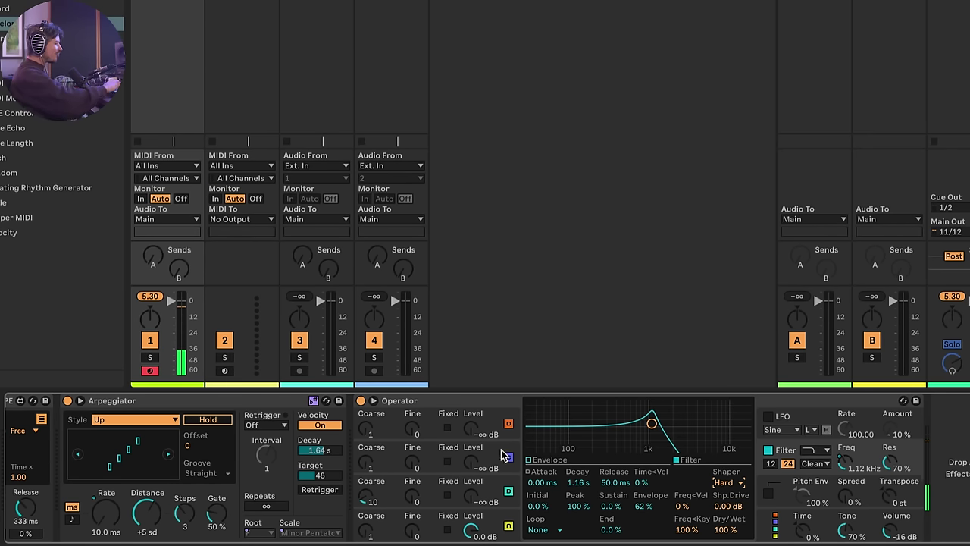
{"action": "scroll", "coordinate": [471, 459], "scroll_direction": "right", "scroll_amount": 2}
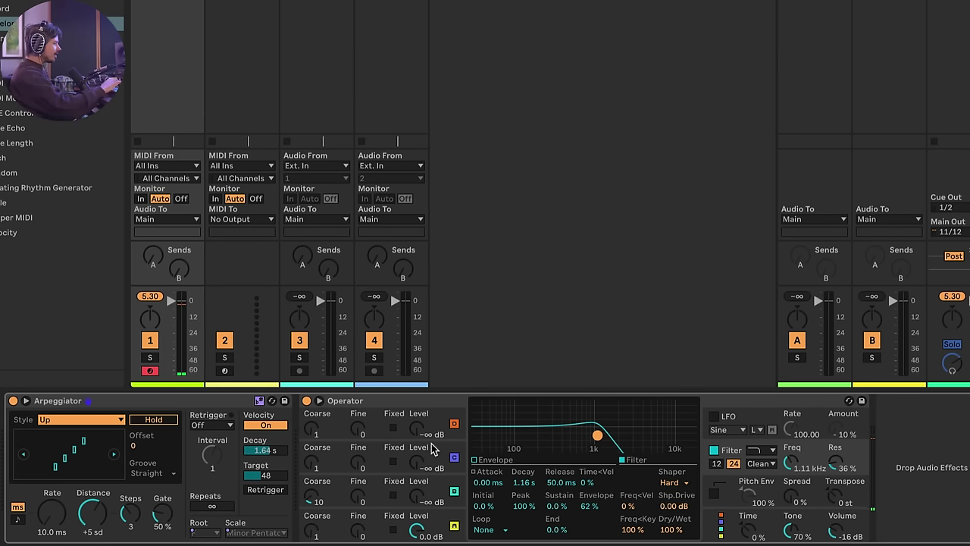
{"action": "left_click", "coordinate": [265, 475]}
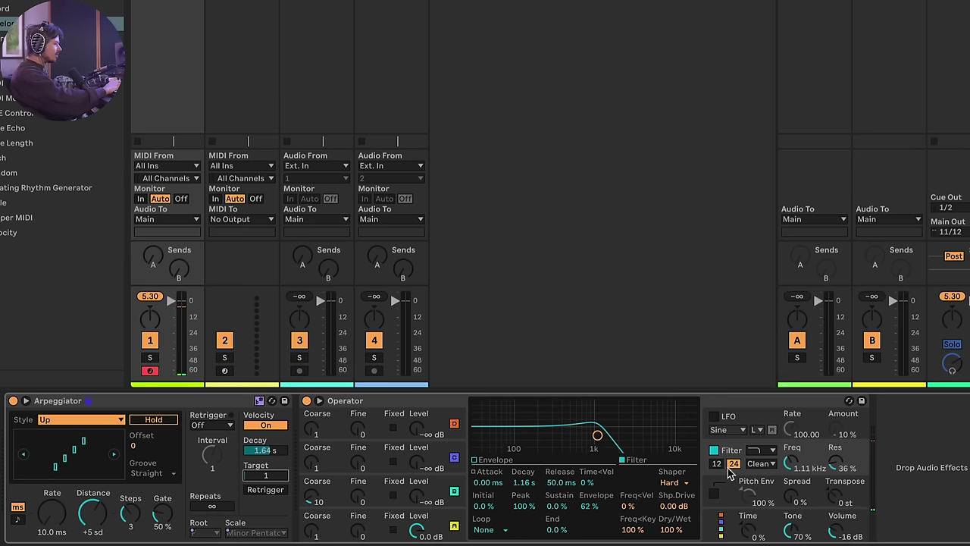
- Route velocity to OSC Volume B in Operator and raise oscillator B's level to -10 dB
{"action": "left_click", "coordinate": [736, 497]}
{"action": "left_click", "coordinate": [736, 515]}
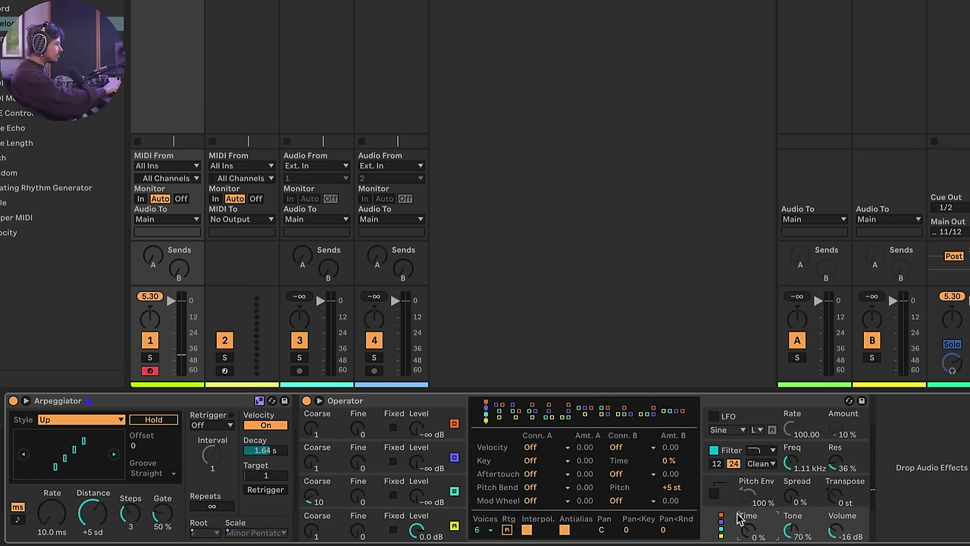
{"action": "left_click", "coordinate": [531, 447]}
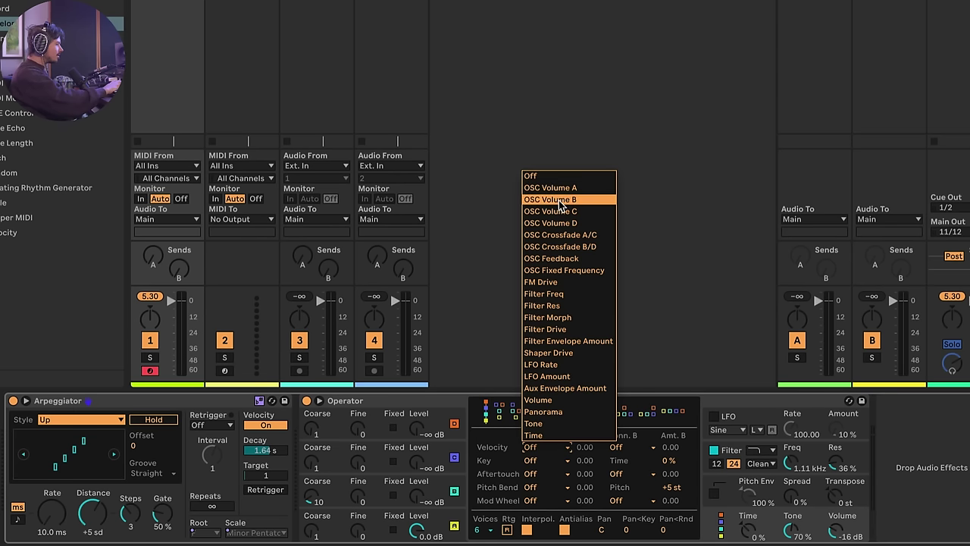
{"action": "left_click", "coordinate": [559, 202]}
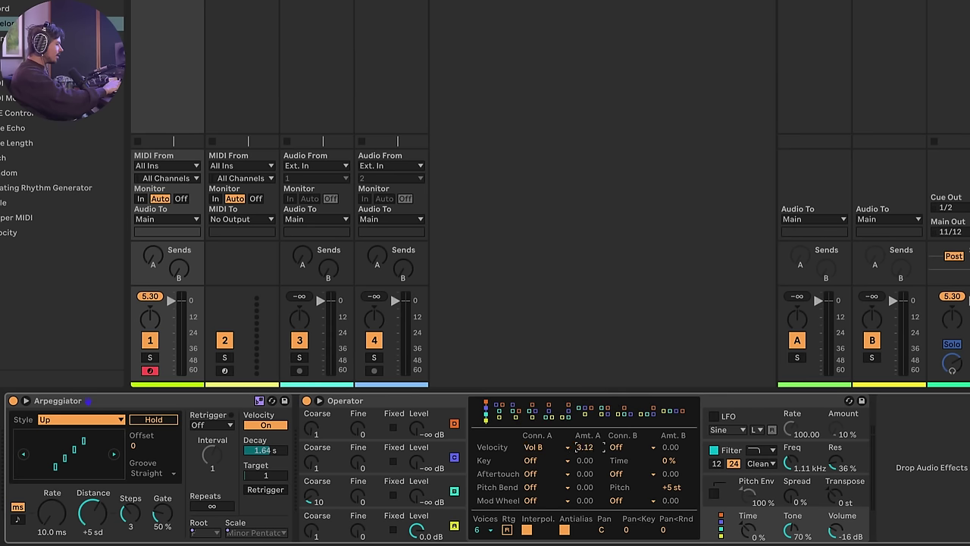
{"action": "left_click_drag", "start_coordinate": [418, 501], "coordinate": [418, 500]}
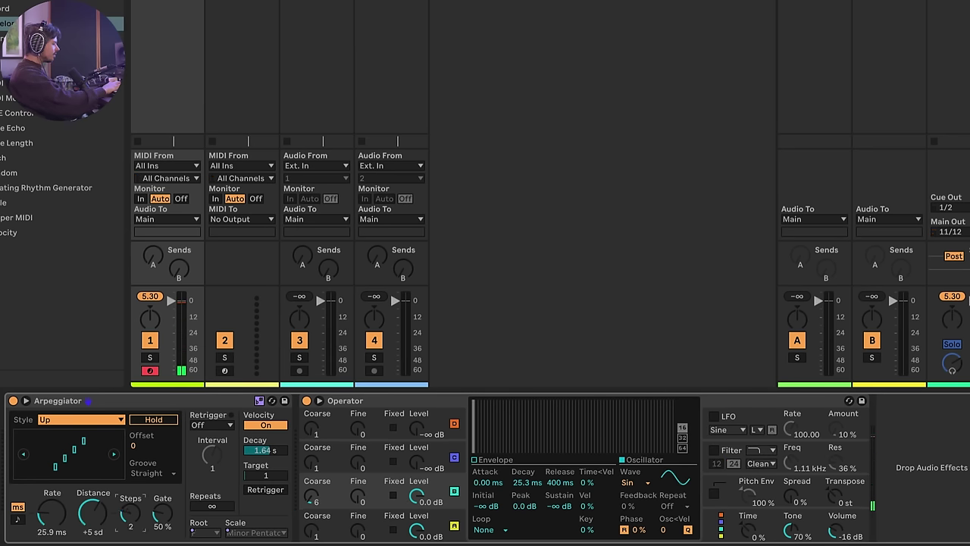
- Increase the Arpeggiator's Steps from 2 to 8
{"action": "mouse_move", "coordinate": [131, 514]}
{"action": "left_mouse_down"}
{"action": "mouse_move", "coordinate": [130, 493]}
{"action": "mouse_move", "coordinate": [133, 515]}
{"action": "left_mouse_up"}
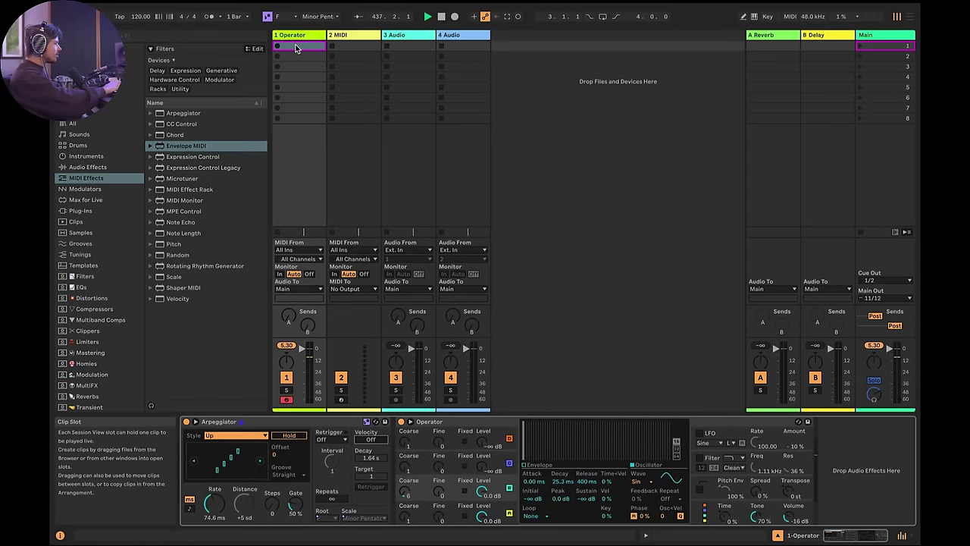
- Create a clip in track 1's first slot with a G1–G2 chord, then a D2–C3 chord from 1.3
{"action": "double_click", "coordinate": [295, 48]}
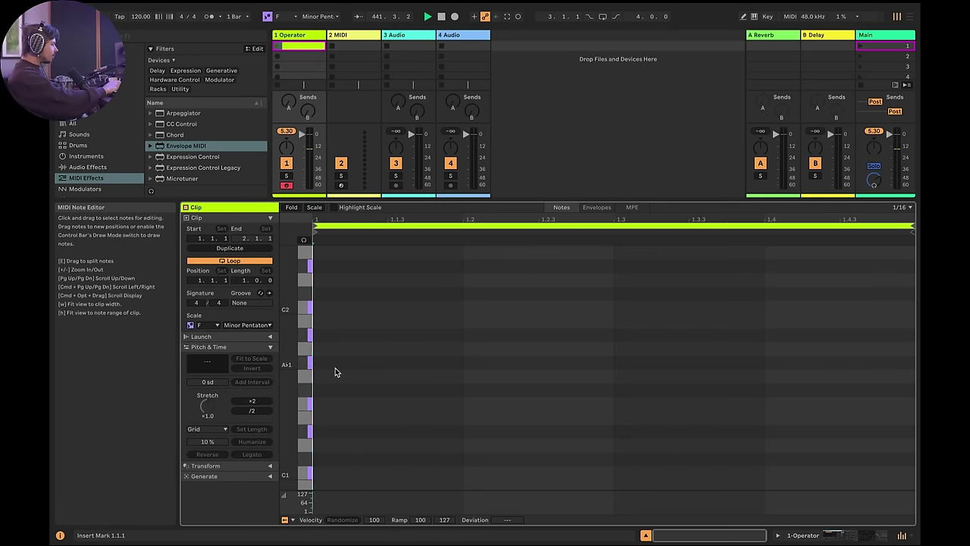
{"action": "scroll", "coordinate": [335, 369], "scroll_direction": "up", "scroll_amount": 2}
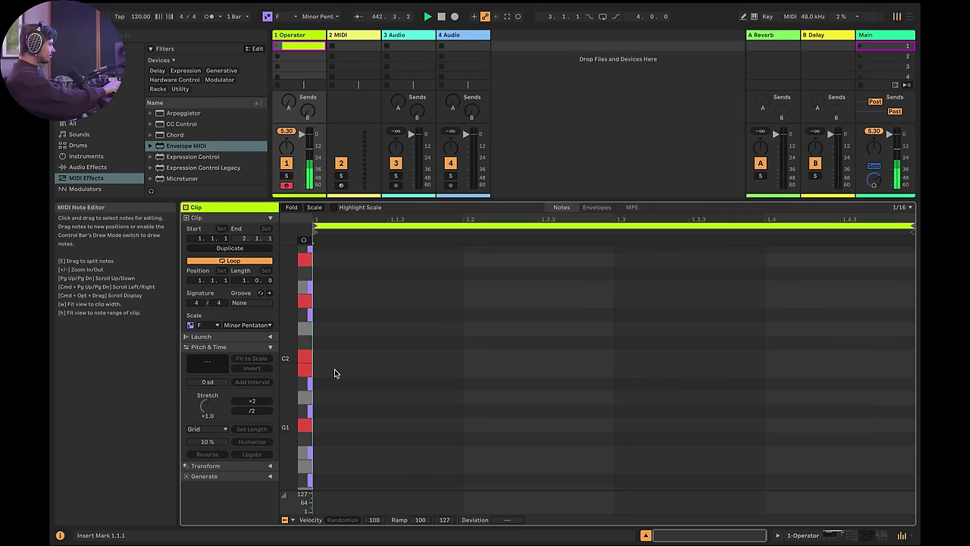
{"action": "key", "text": "Right"}
{"action": "key", "text": "Right"}
{"action": "key", "text": "Right"}
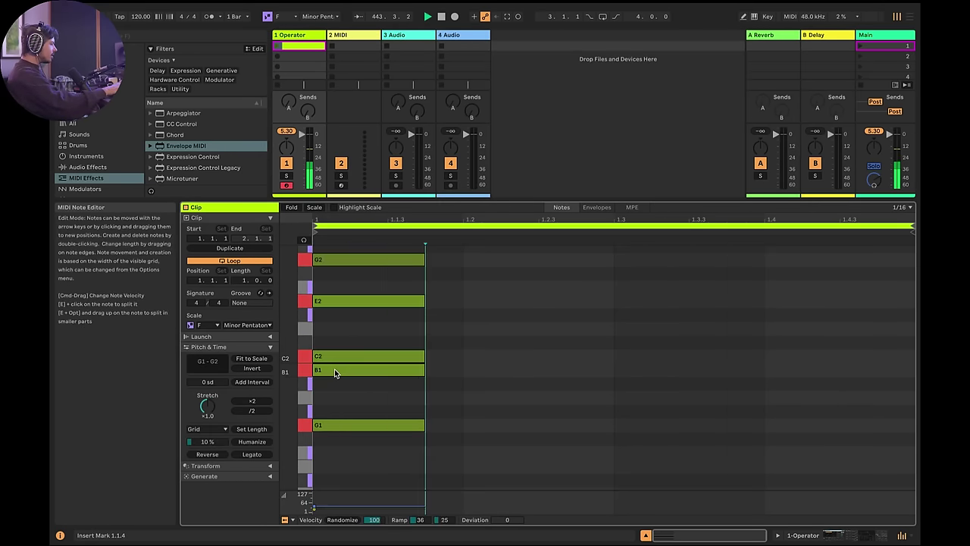
{"action": "key", "text": "Right"}
{"action": "key", "text": "Right"}
{"action": "key", "text": "Right"}
{"action": "key", "text": "Right"}
{"action": "key", "text": "Right"}
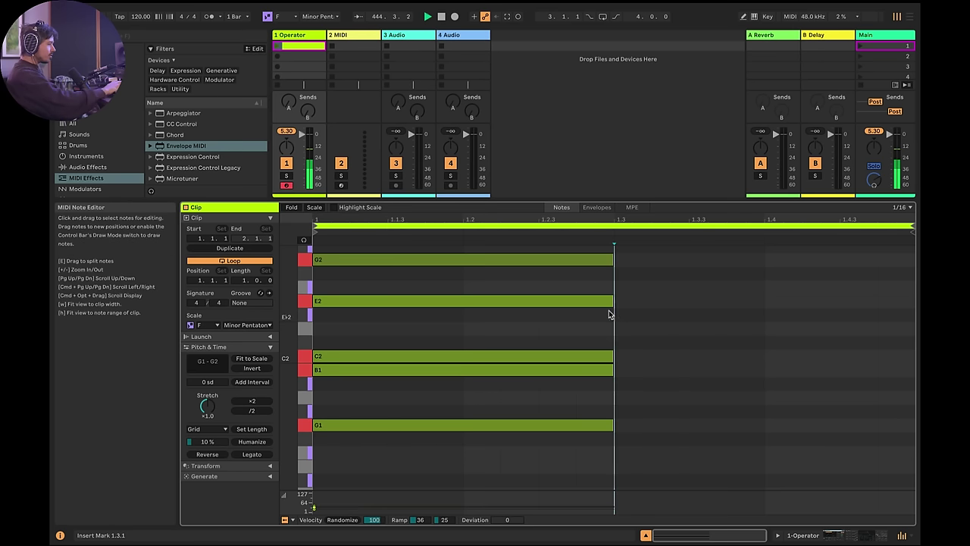
{"action": "scroll", "coordinate": [623, 317], "scroll_direction": "up", "scroll_amount": 2}
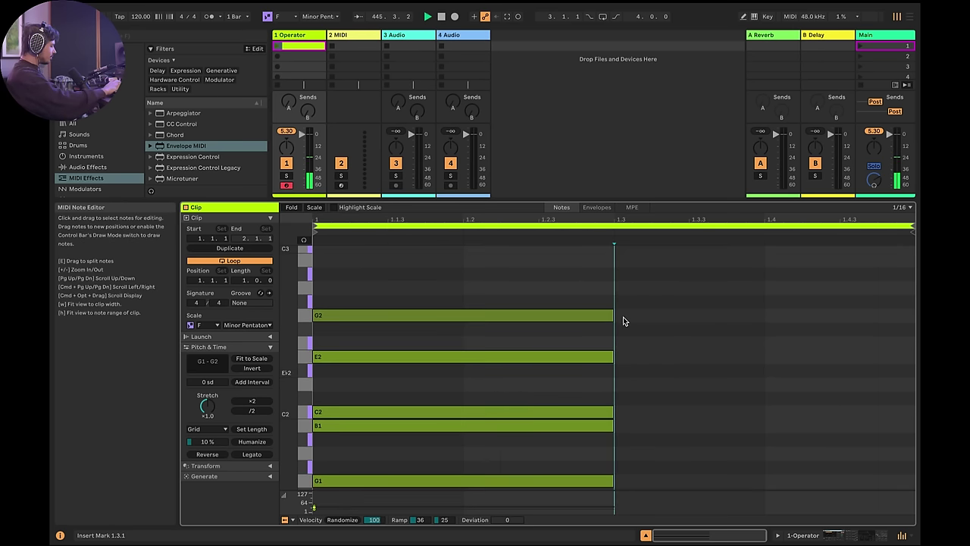
{"action": "key", "text": "Right"}
{"action": "key", "text": "Right"}
{"action": "key", "text": "Right"}
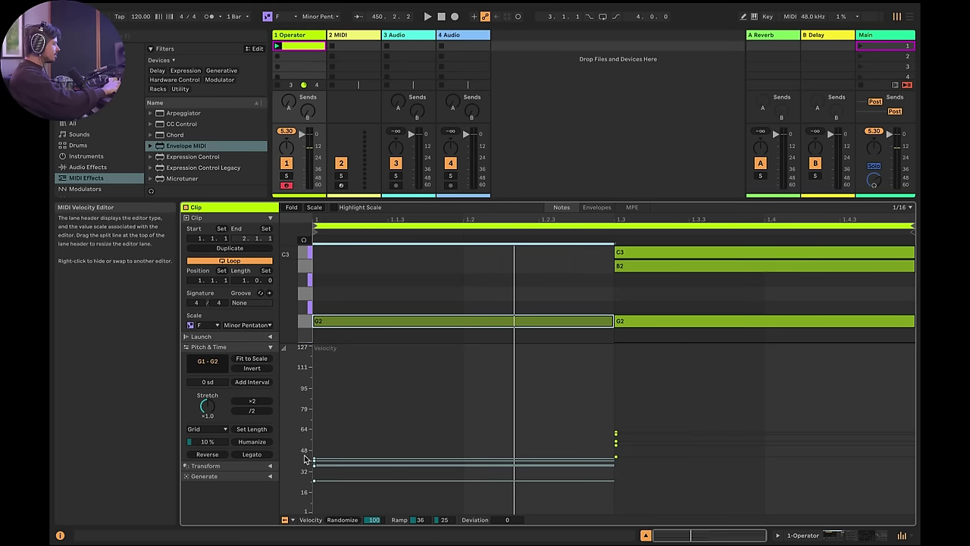
- Raise the new notes' velocities so the second chord is louder, and play the clip back
{"action": "left_click_drag", "start_coordinate": [597, 464], "coordinate": [660, 459]}
{"action": "left_click_drag", "start_coordinate": [615, 434], "coordinate": [617, 398]}
{"action": "key", "text": "space"}
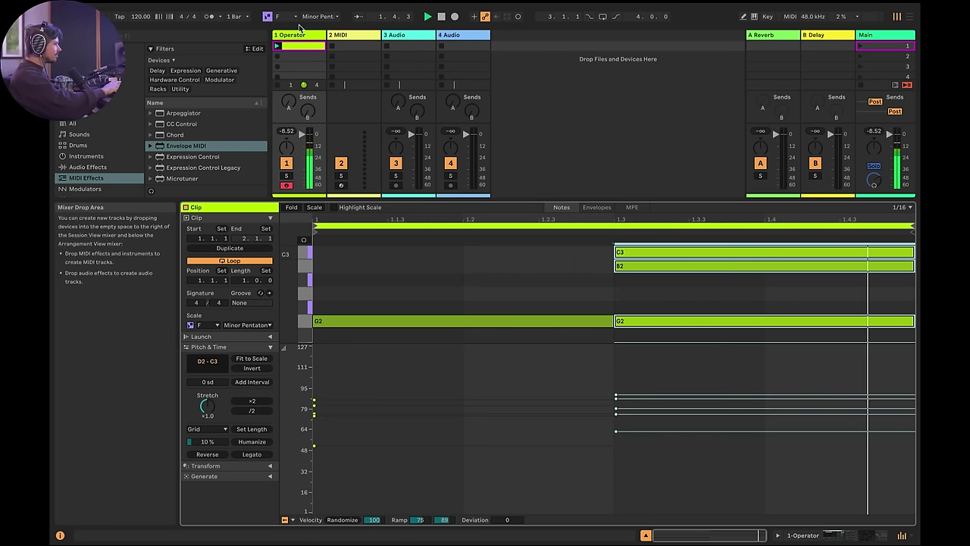
{"action": "left_click_drag", "start_coordinate": [503, 200], "coordinate": [507, 114]}
{"action": "scroll", "coordinate": [517, 208], "scroll_direction": "down", "scroll_amount": 2}
{"action": "scroll", "coordinate": [517, 208], "scroll_direction": "up", "scroll_amount": 1}
{"action": "key", "text": "z"}
{"action": "key", "text": "ctrl+a"}
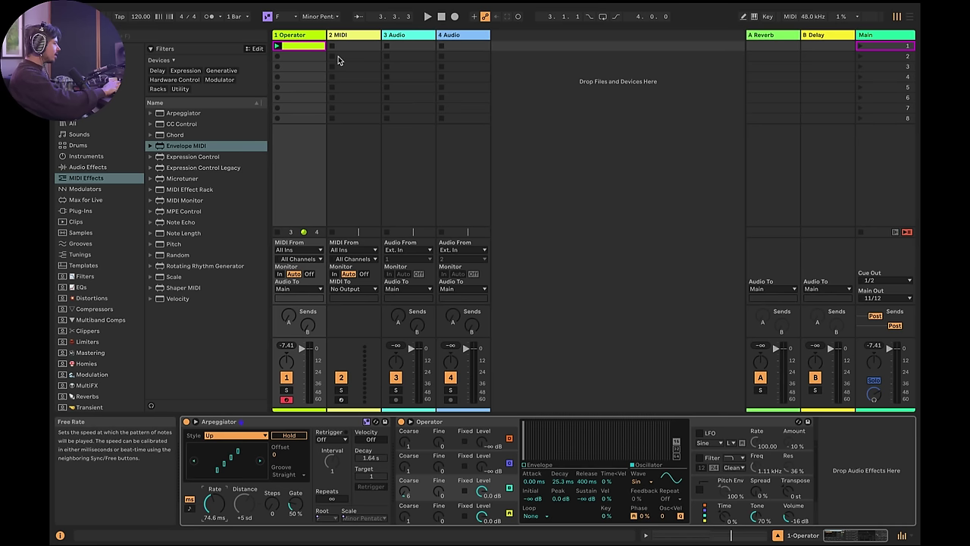
- Draw an Arpeggiator Free Rate envelope starting high and dropping to about 20.7 ms
{"action": "double_click", "coordinate": [298, 46]}
{"action": "left_click", "coordinate": [611, 355]}
{"action": "left_click_drag", "start_coordinate": [316, 355], "coordinate": [316, 310]}
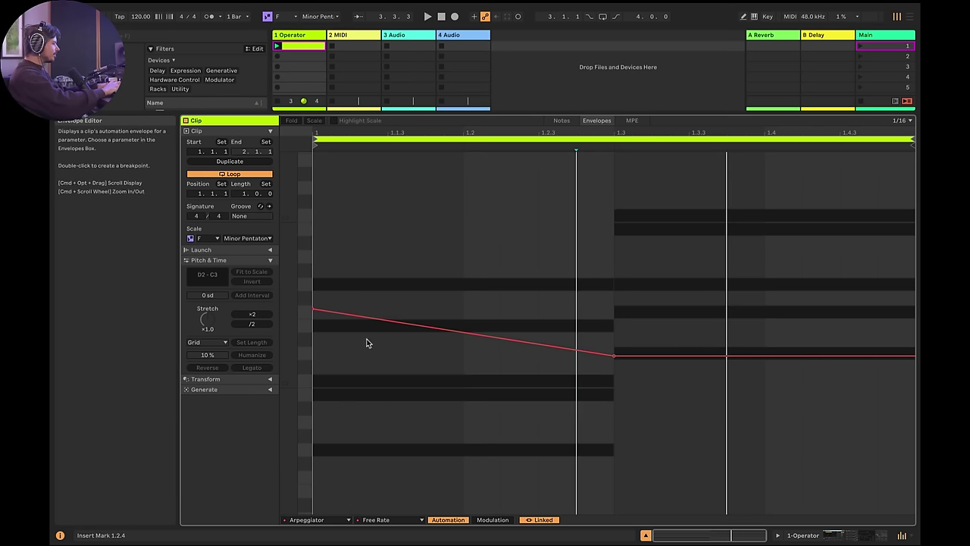
{"action": "left_click_drag", "start_coordinate": [613, 355], "coordinate": [593, 512]}
{"action": "key", "text": "space"}
- Curve the falling rate, make it rise again toward the clip end, and soften both curves
{"action": "left_click_drag", "start_coordinate": [385, 442], "coordinate": [485, 459]}
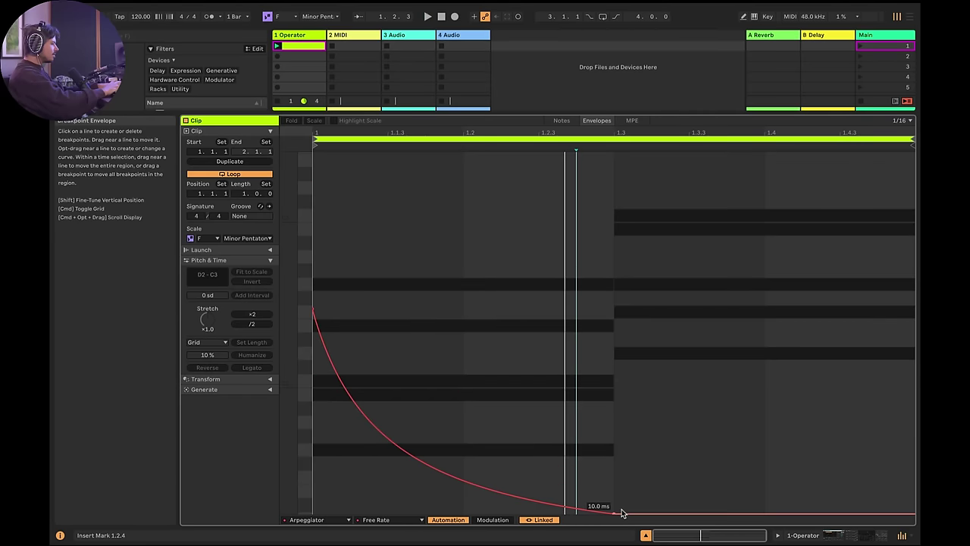
{"action": "left_click_drag", "start_coordinate": [630, 515], "coordinate": [914, 274]}
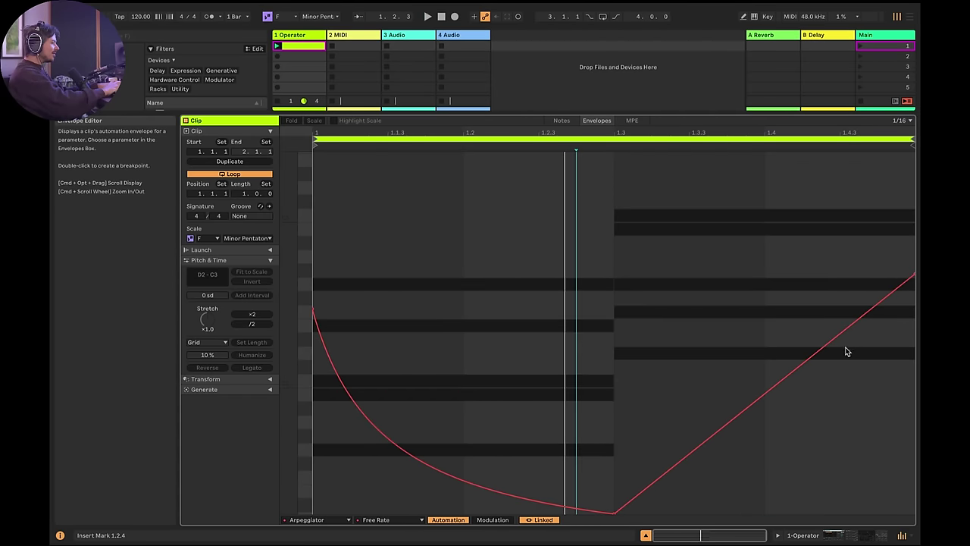
{"action": "left_click_drag", "start_coordinate": [844, 351], "coordinate": [898, 399]}
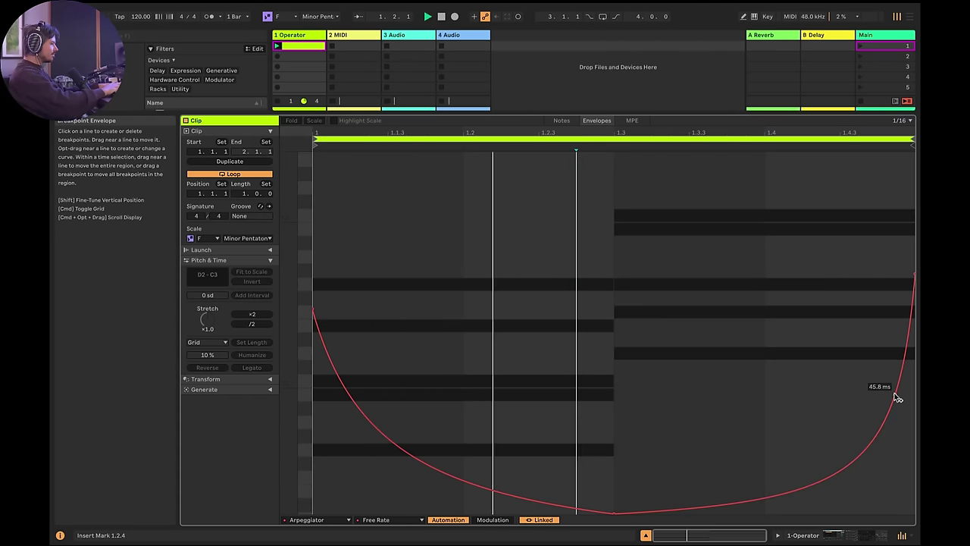
{"action": "left_click", "coordinate": [877, 458]}
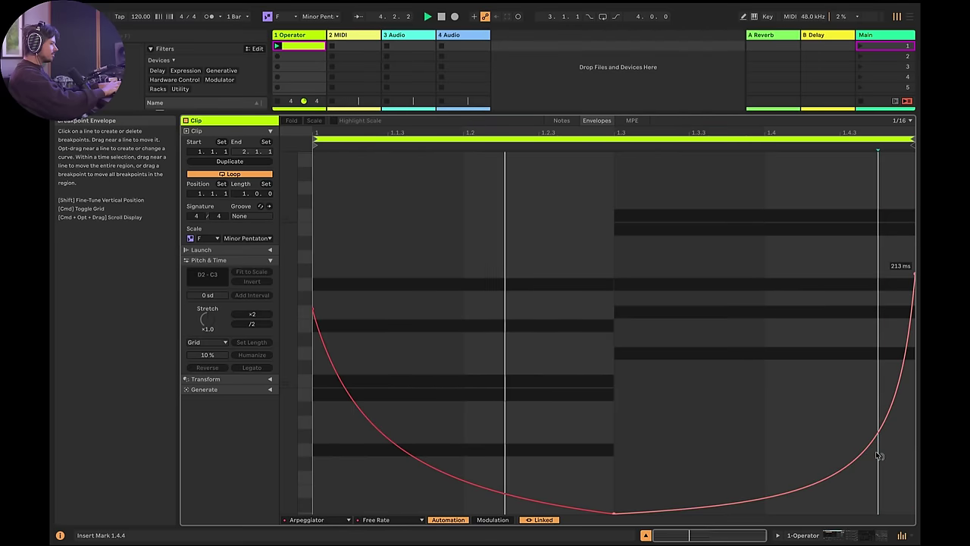
{"action": "left_click_drag", "start_coordinate": [877, 457], "coordinate": [832, 403]}
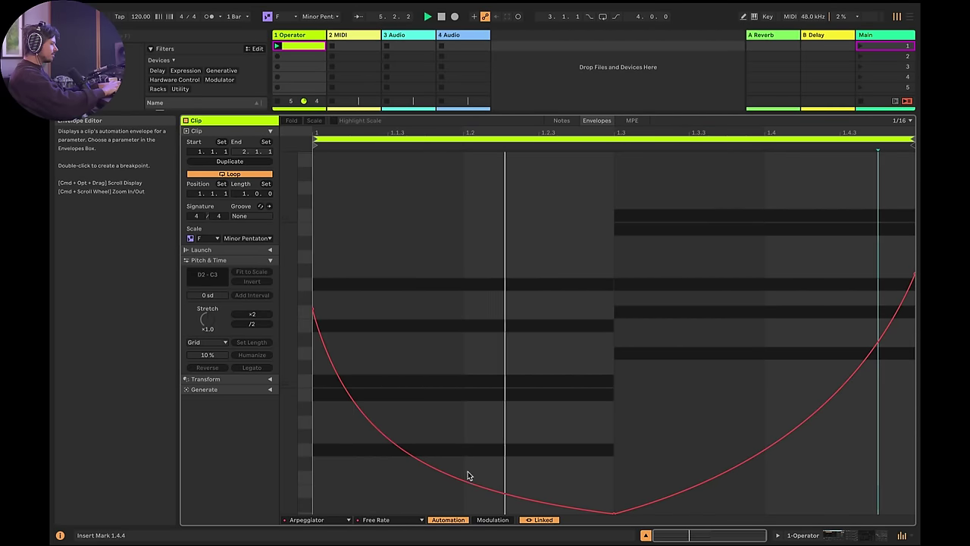
{"action": "left_click_drag", "start_coordinate": [427, 472], "coordinate": [427, 447]}
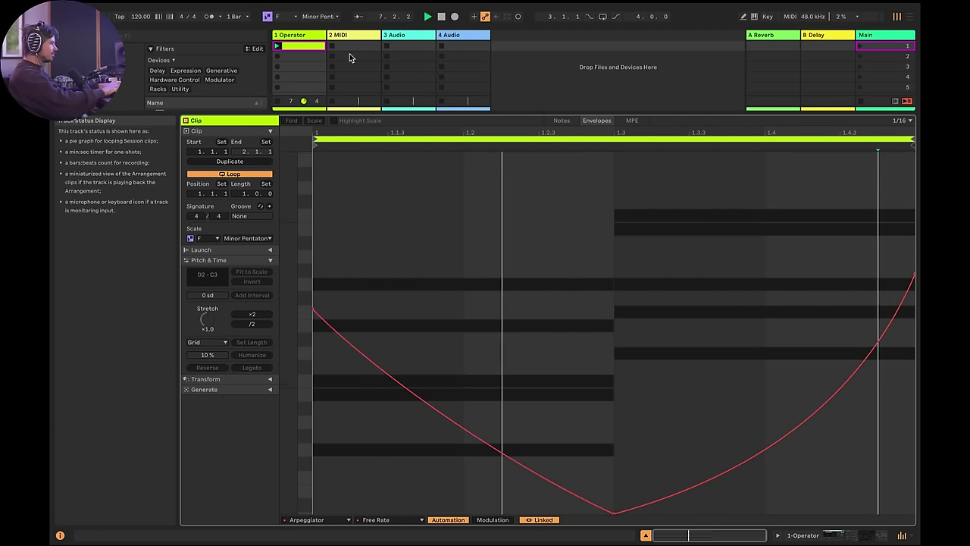
{"action": "key", "text": "space"}
{"action": "key", "text": "shift+Tab"}
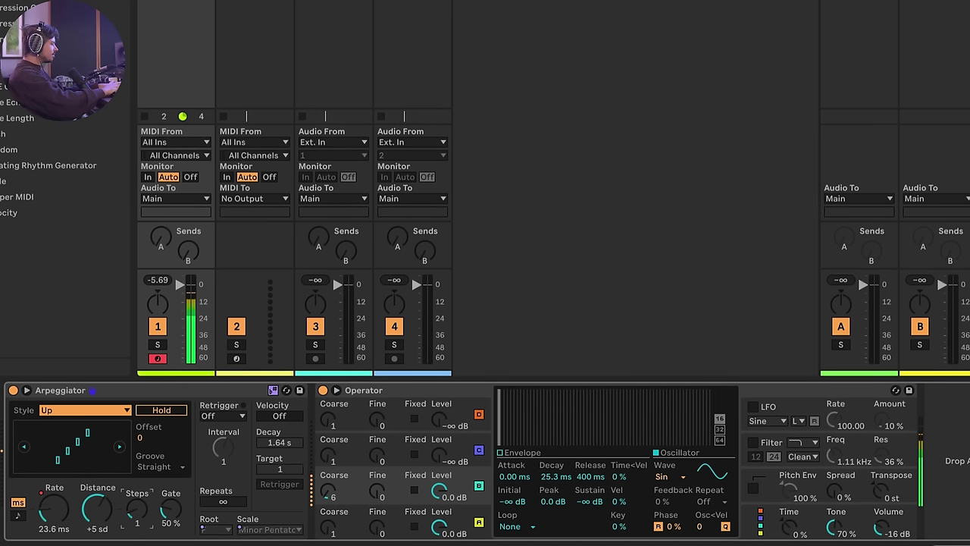
- Lower Operator's oscillator B level to -8.6 dB and set the Arpeggiator gate to 58%
{"action": "left_click_drag", "start_coordinate": [451, 504], "coordinate": [451, 539]}
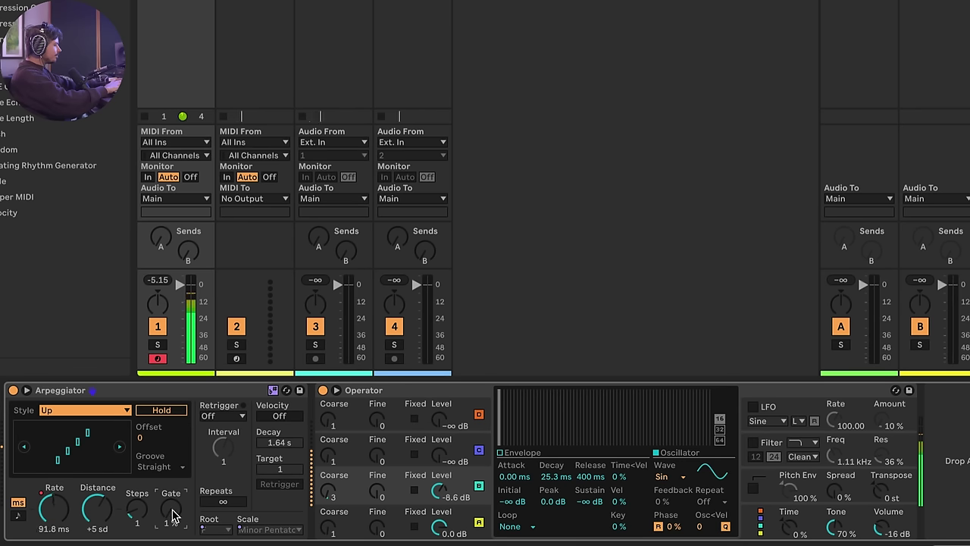
{"action": "mouse_move", "coordinate": [173, 516]}
{"action": "left_mouse_down"}
{"action": "mouse_move", "coordinate": [171, 493]}
{"action": "mouse_move", "coordinate": [152, 500]}
{"action": "mouse_move", "coordinate": [161, 523]}
{"action": "mouse_move", "coordinate": [151, 524]}
{"action": "mouse_move", "coordinate": [163, 525]}
{"action": "left_mouse_up"}
- Change the arpeggio style from Con & Diverge to Chord Trigger
{"action": "left_click", "coordinate": [85, 410]}
{"action": "left_click", "coordinate": [84, 403]}
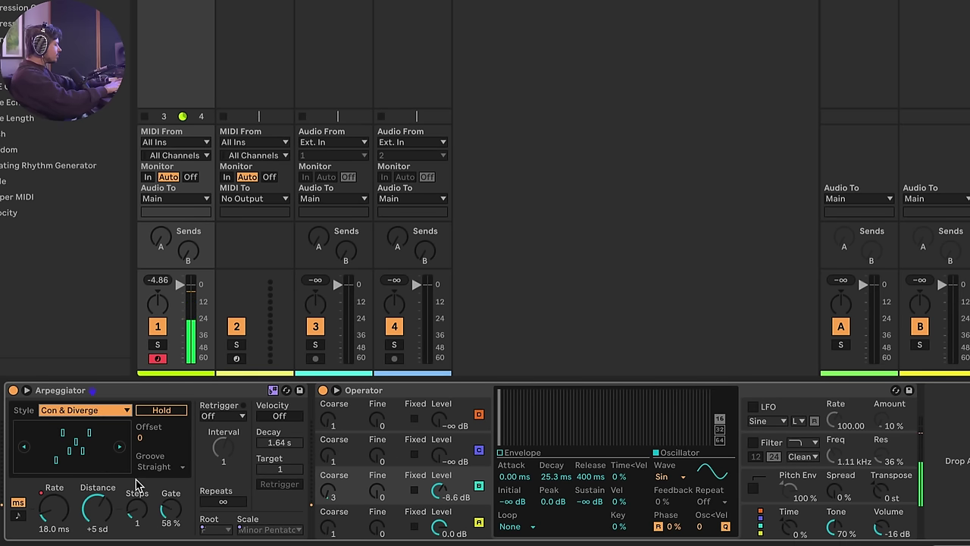
{"action": "left_click", "coordinate": [94, 413]}
{"action": "left_click", "coordinate": [93, 362]}
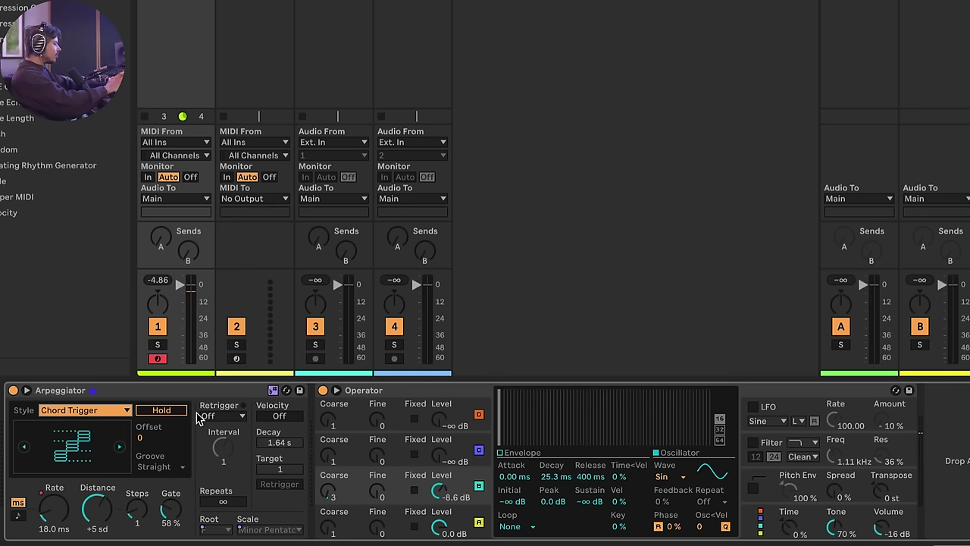
- Enable Operator's filter with lower envelope amount, Shaper off, cutoff near 170 Hz; set gate to 112%
{"action": "left_click", "coordinate": [753, 442]}
{"action": "left_click_drag", "start_coordinate": [840, 459], "coordinate": [839, 485]}
{"action": "left_click_drag", "start_coordinate": [622, 506], "coordinate": [621, 514]}
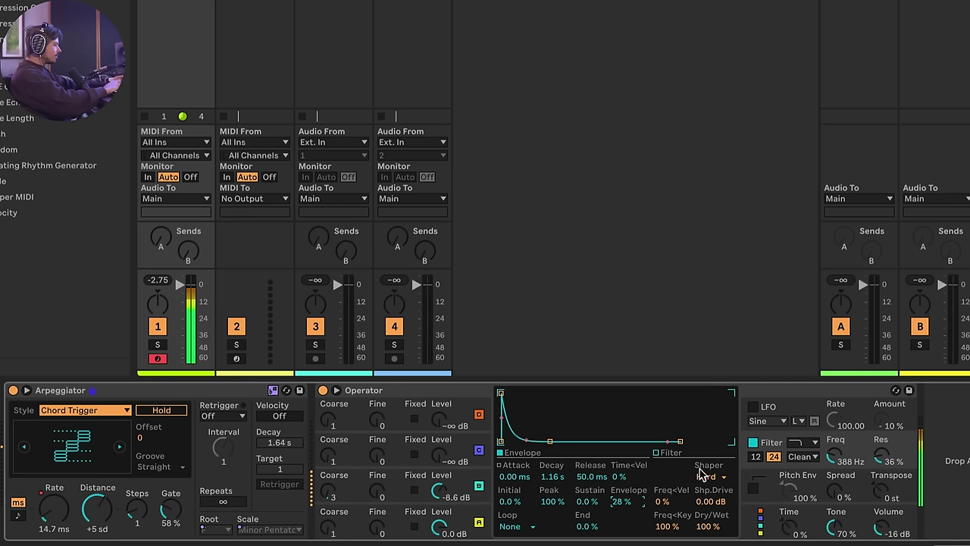
{"action": "left_click_drag", "start_coordinate": [171, 513], "coordinate": [138, 497]}
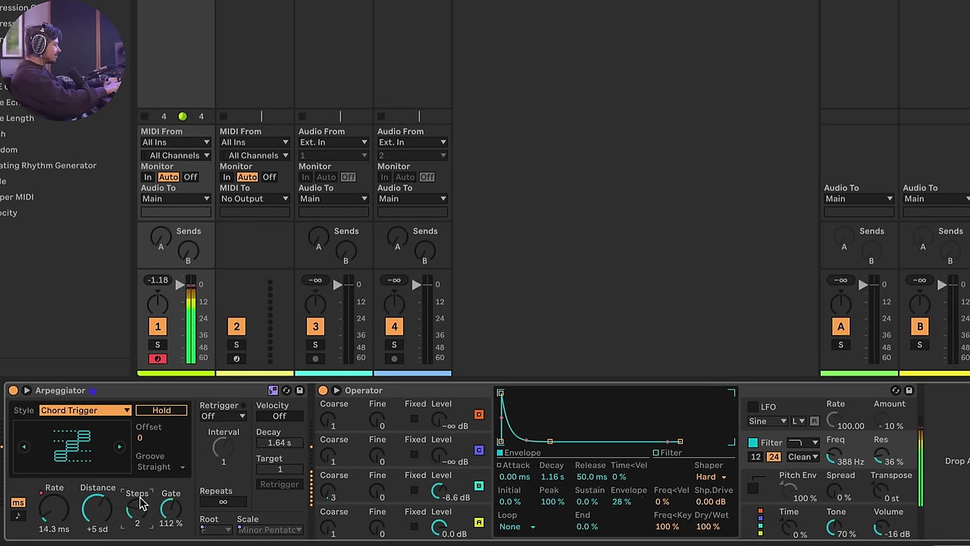
{"action": "left_click", "coordinate": [713, 477]}
{"action": "left_click", "coordinate": [711, 485]}
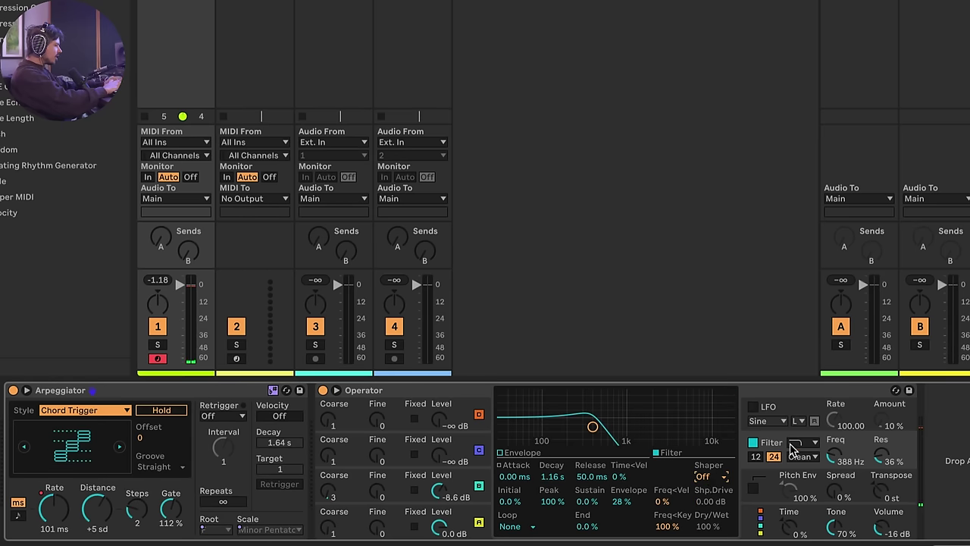
{"action": "mouse_move", "coordinate": [832, 455]}
{"action": "left_mouse_down"}
{"action": "mouse_move", "coordinate": [832, 471]}
{"action": "mouse_move", "coordinate": [832, 429]}
{"action": "mouse_move", "coordinate": [832, 463]}
{"action": "mouse_move", "coordinate": [832, 450]}
{"action": "left_mouse_up"}
- Set Filter Freq to 235 Hz and drop Note Echo from MIDI Effects between Arpeggiator and Operator
{"action": "left_click", "coordinate": [430, 396]}
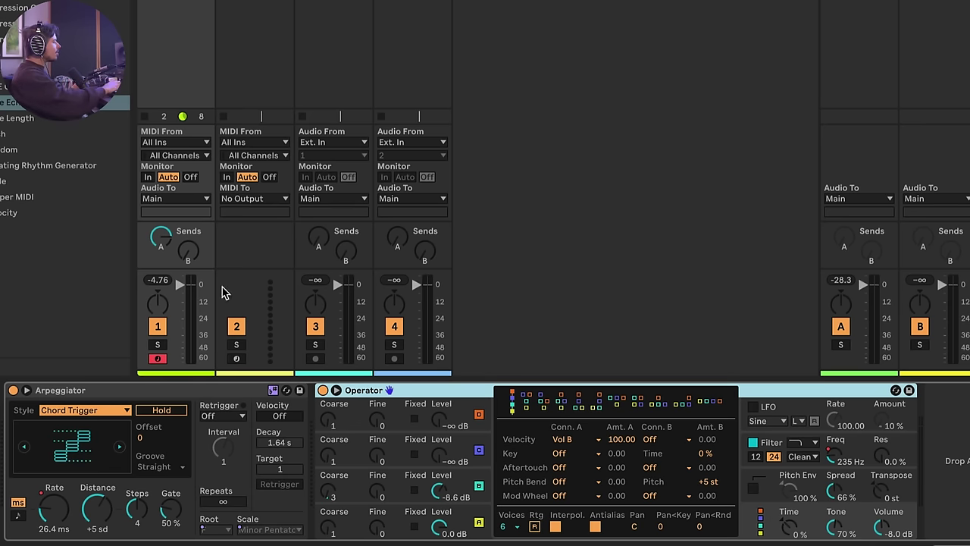
{"action": "left_click", "coordinate": [45, 118]}
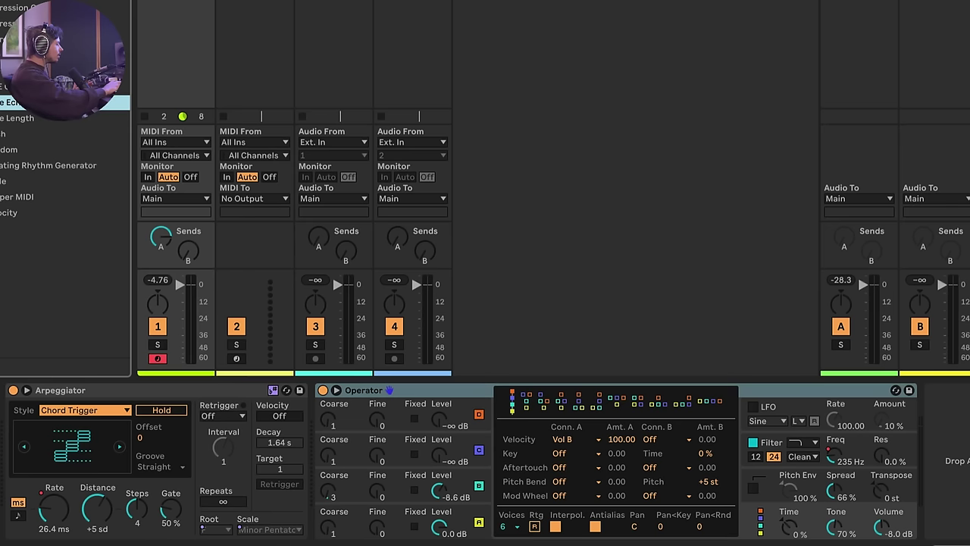
{"action": "left_click_drag", "start_coordinate": [334, 479], "coordinate": [335, 481]}
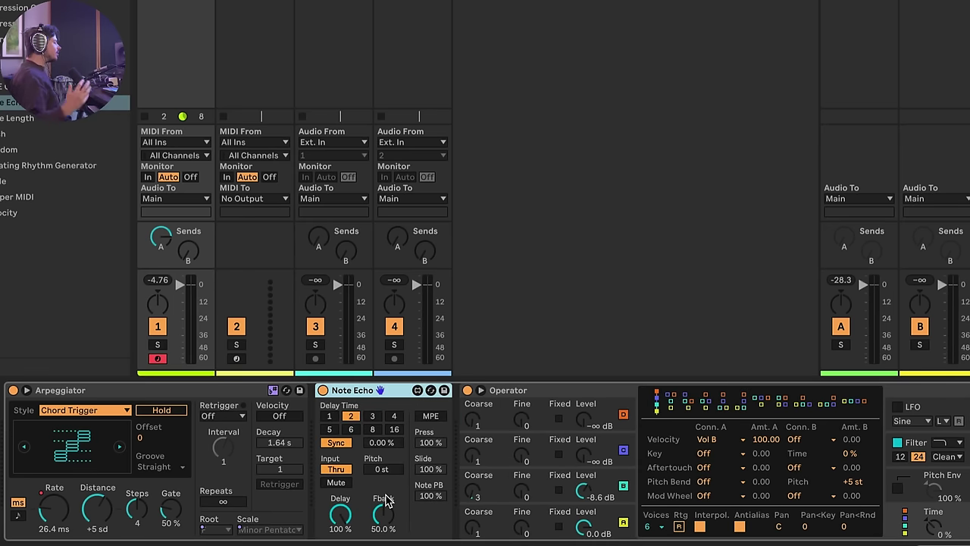